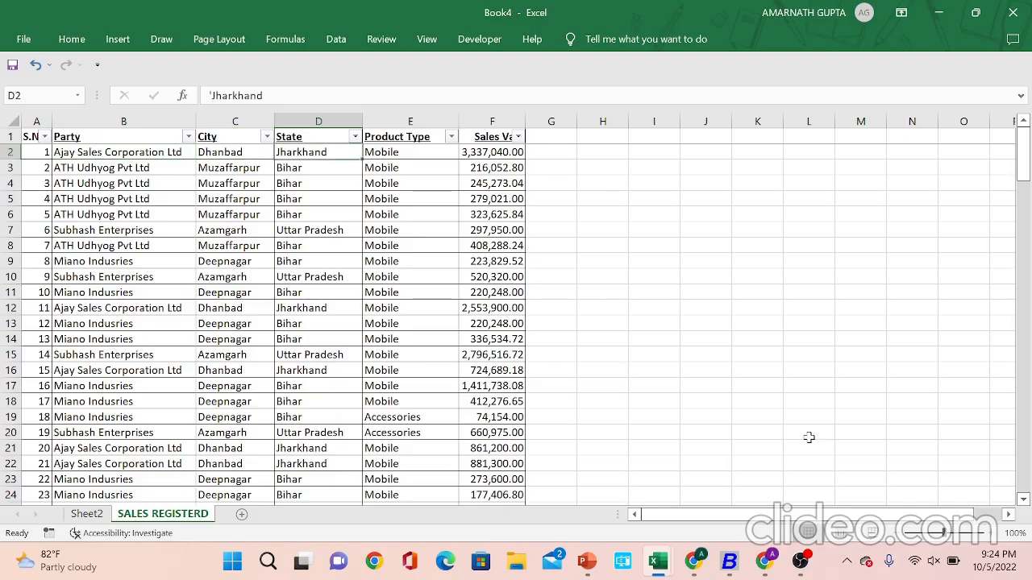
Review the sales register's column headings and first records, from S.No. and Party through City, State and Product Type.
key("Up")
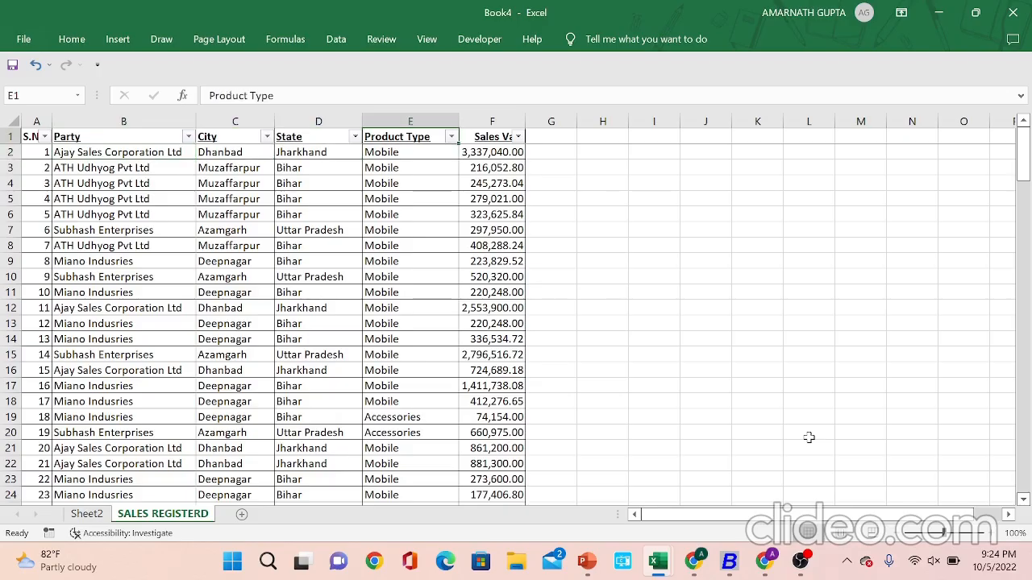
key("Down")
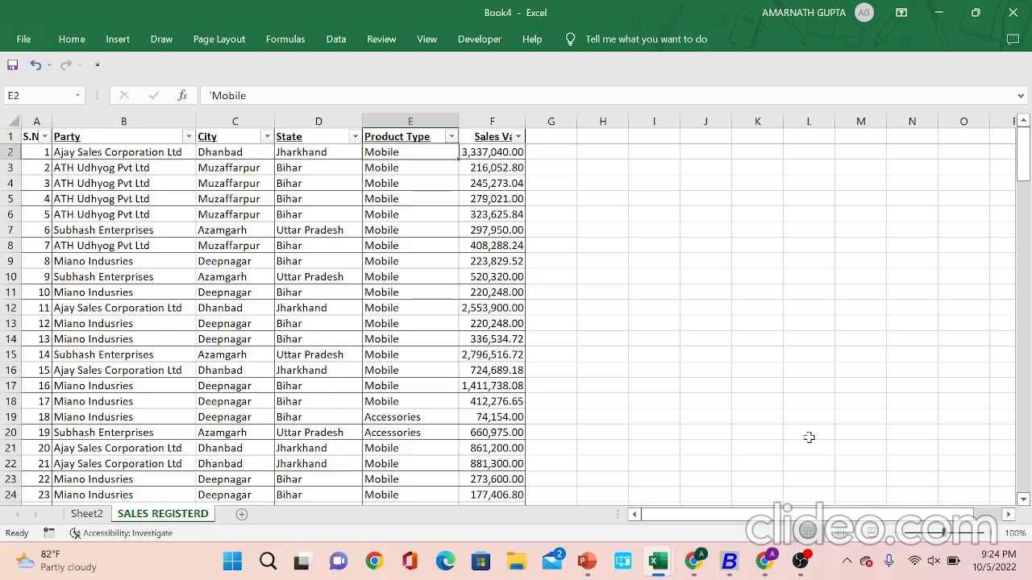
key("Left")
key("Left")
key("Left")
key("Left")
key("Up")
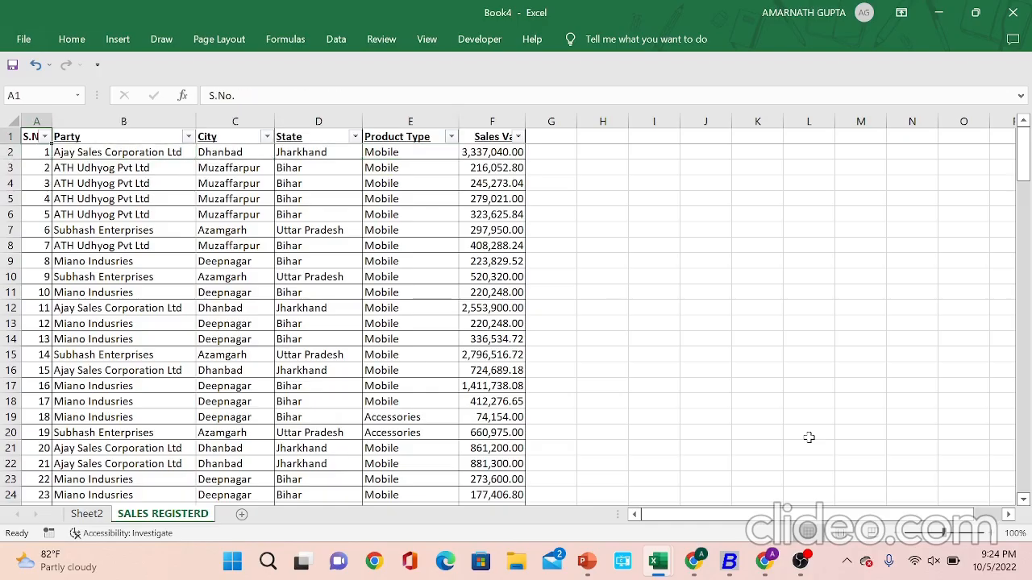
key("Down")
key("Right")
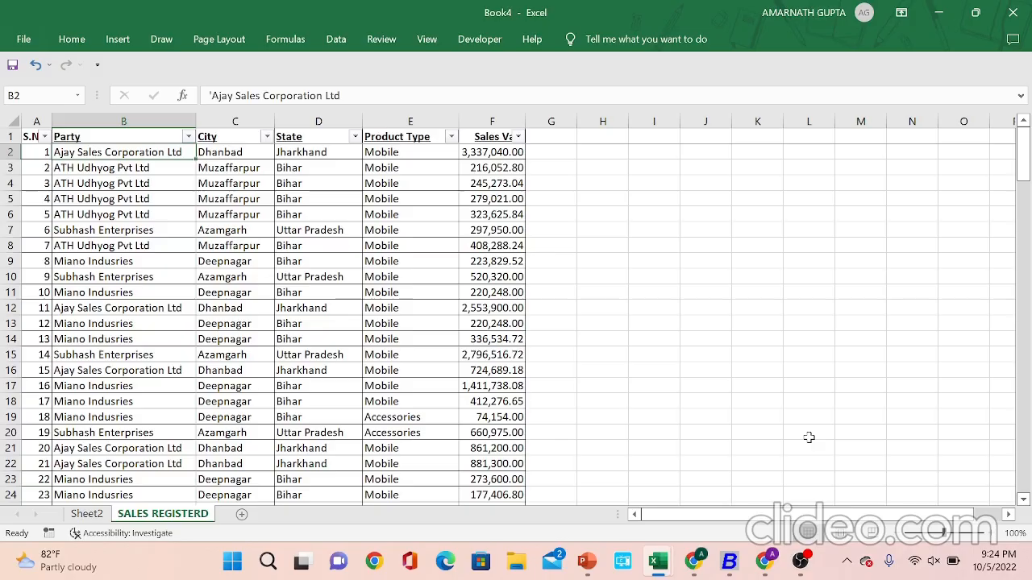
key("Down")
key("Right")
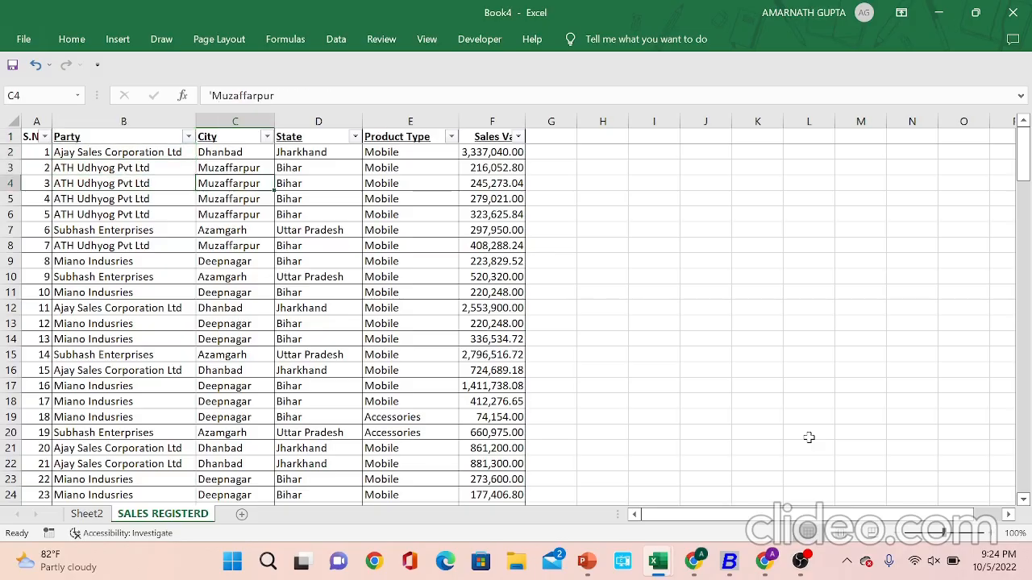
key("Up")
key("Down")
key("Down")
key("Right")
key("Up")
key("Up")
key("Up")
key("Down")
key("Down")
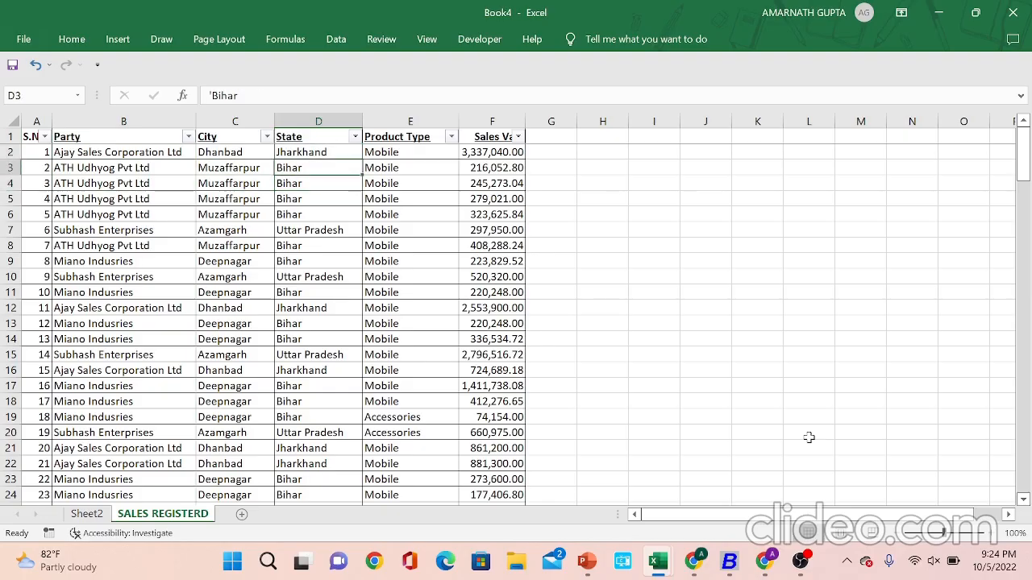
key("Right")
key("Up")
key("Up")
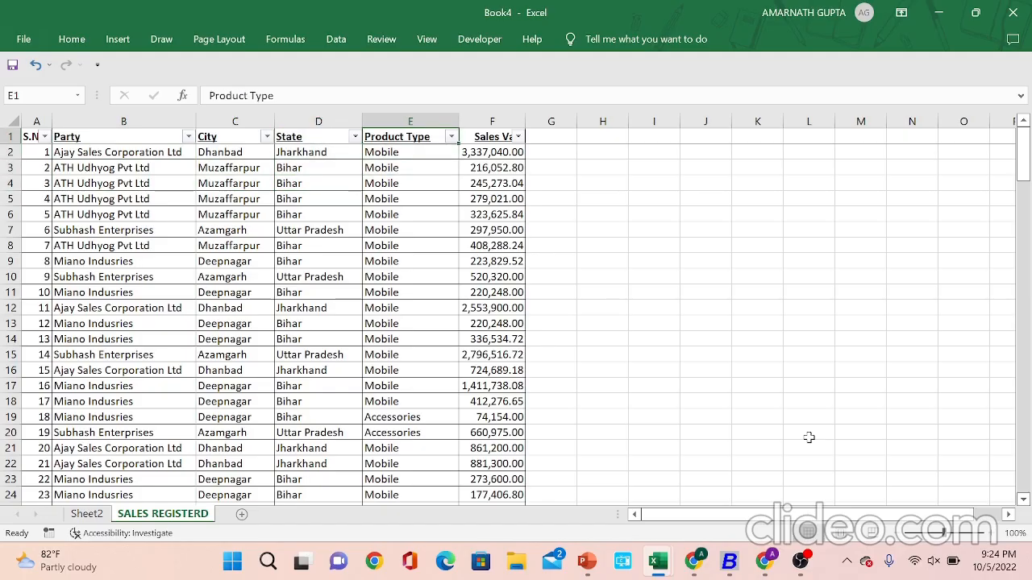
Examine the Product Type entries down to row 33 and return to the column heading.
key("Down")
key("Down")
key("Down")
key("Down")
key("Down")
key("Down")
key("Down")
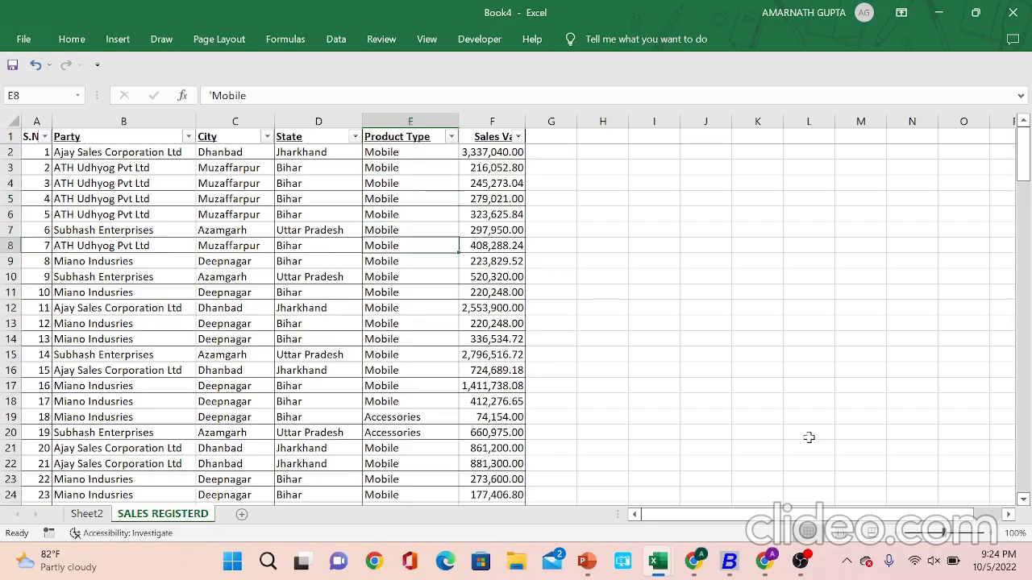
key("Down")
key("Down")
key("Down")
key("Down")
key("Down")
key("Down")
key("Down")
key("Down")
key("Down")
key("Down")
key("Down")
key("Down")
key("Down")
key("Down")
key("Down")
key("Down")
key("Down")
key("Down")
key("Down")
key("Down")
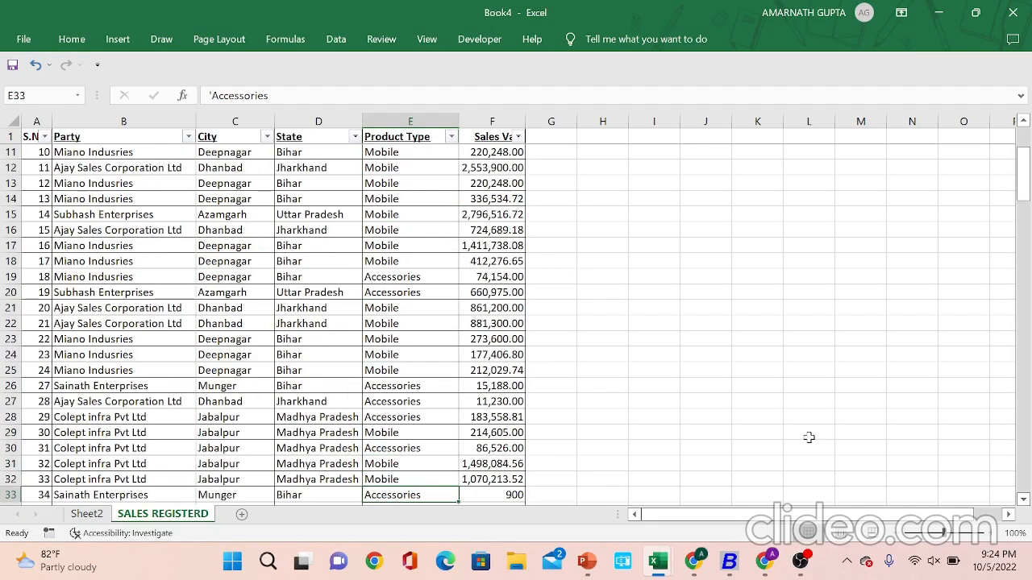
key("Up")
key("Up")
key("Up")
key("Up")
key("Up")
key("Up")
key("Up")
key("Up")
key("Up")
key("Up")
key("Up")
key("Up")
key("Up")
key("Up")
key("Up")
key("Up")
key("Up")
key("Up")
key("Up")
key("Up")
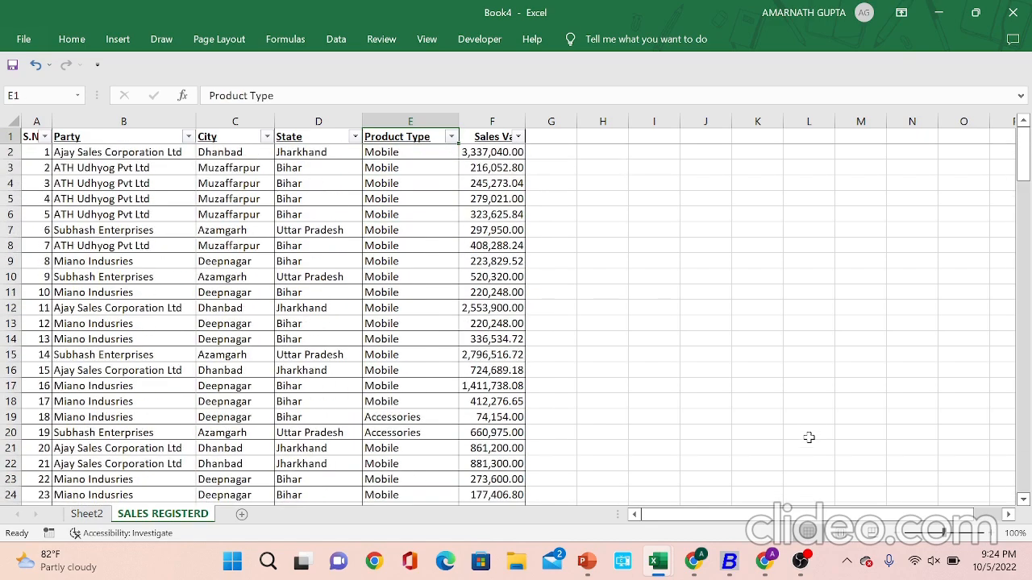
Examine the sales value column's heading and first amount, and return to the first record's serial number.
key("Down")
key("Right")
key("Up")
key("Down")
key("Up")
key("Down")
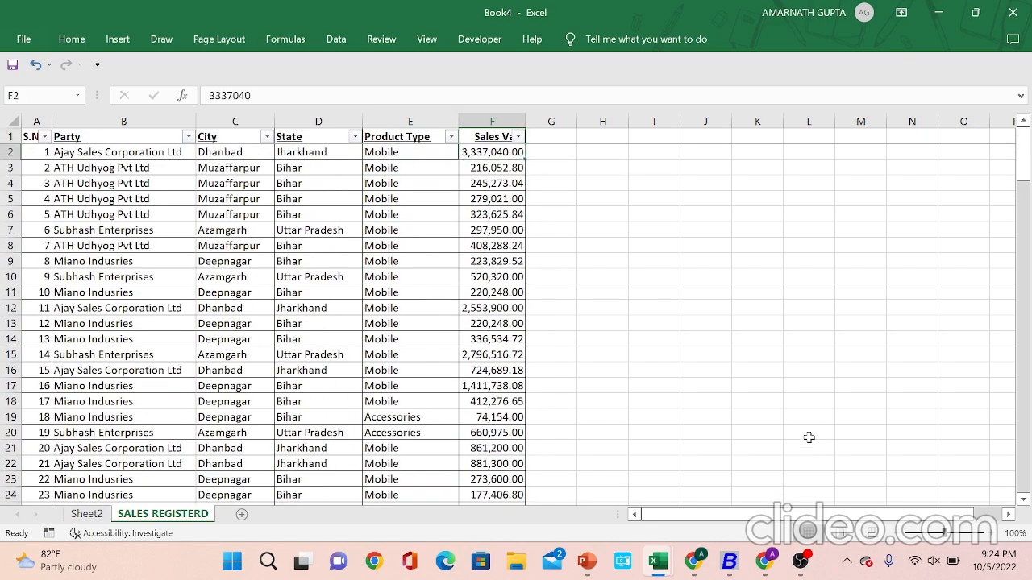
key("Up")
key("Down")
key("Left")
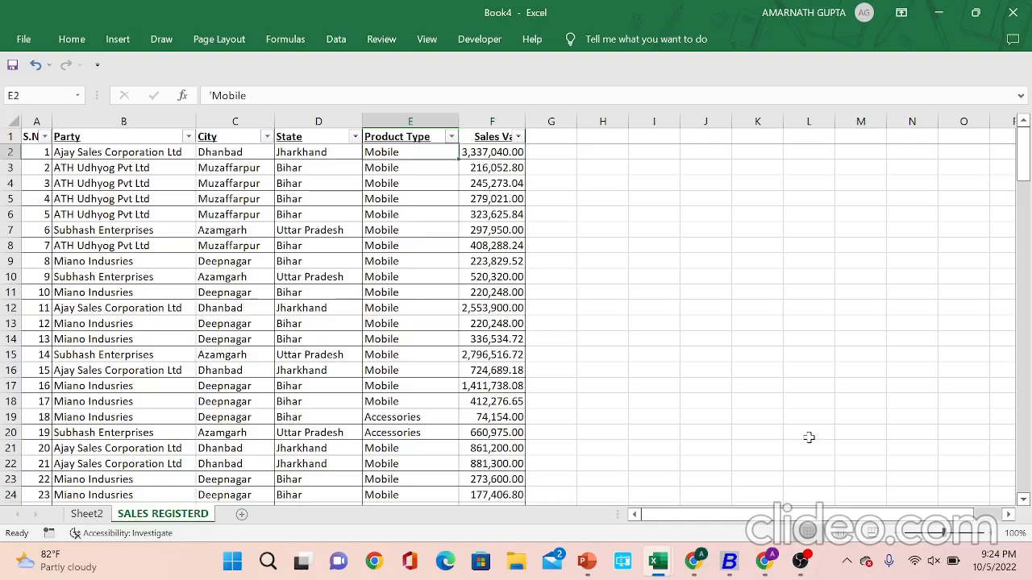
key("Up")
key("Left")
key("Left")
key("Left")
key("Left")
key("Down")
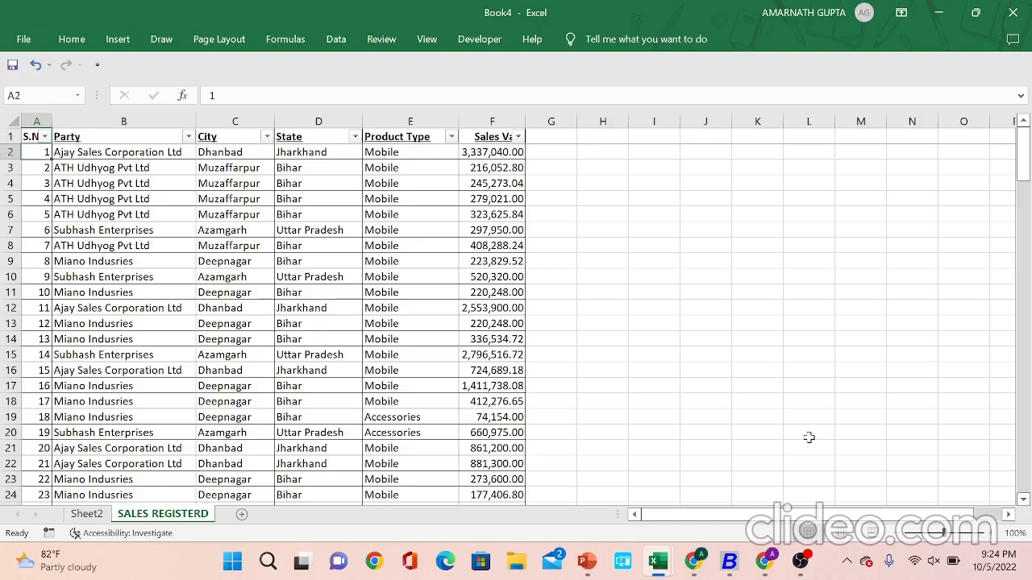
key("Up")
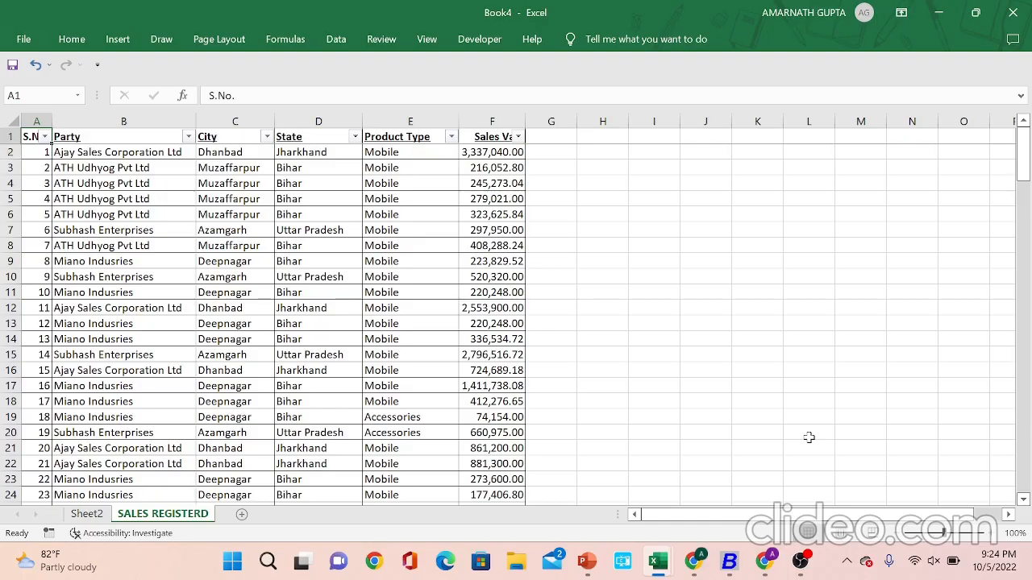
key("Down")
key("Up")
key("Down")
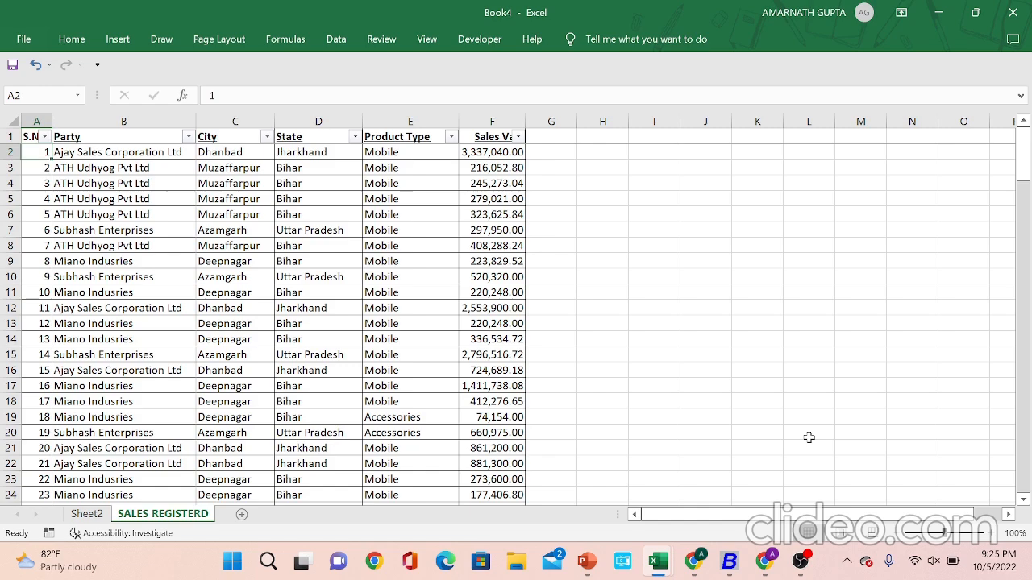
Check where the sales register's data ends and go across the fields of its last record.
key("Right")
key("Up")
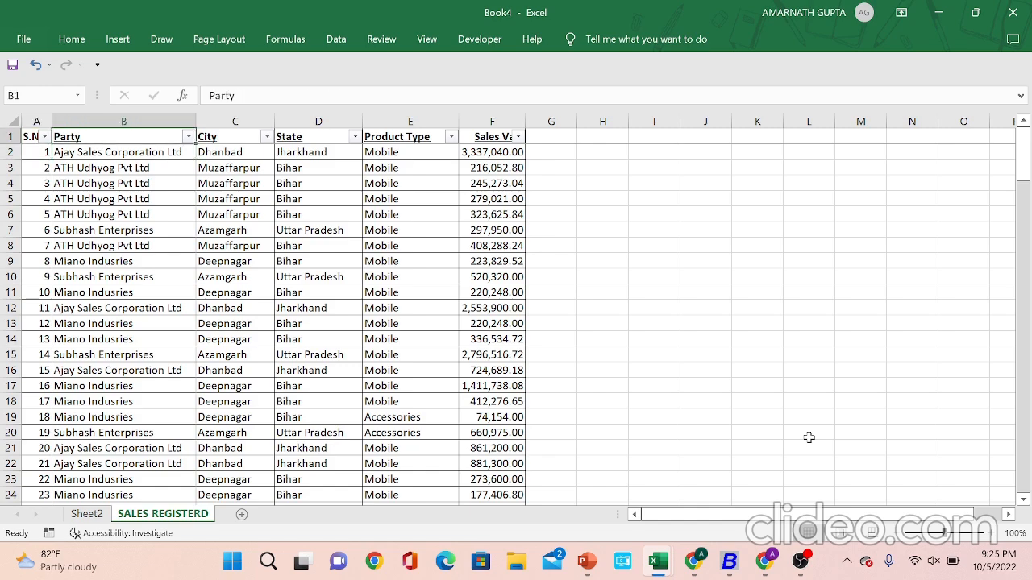
key("Left")
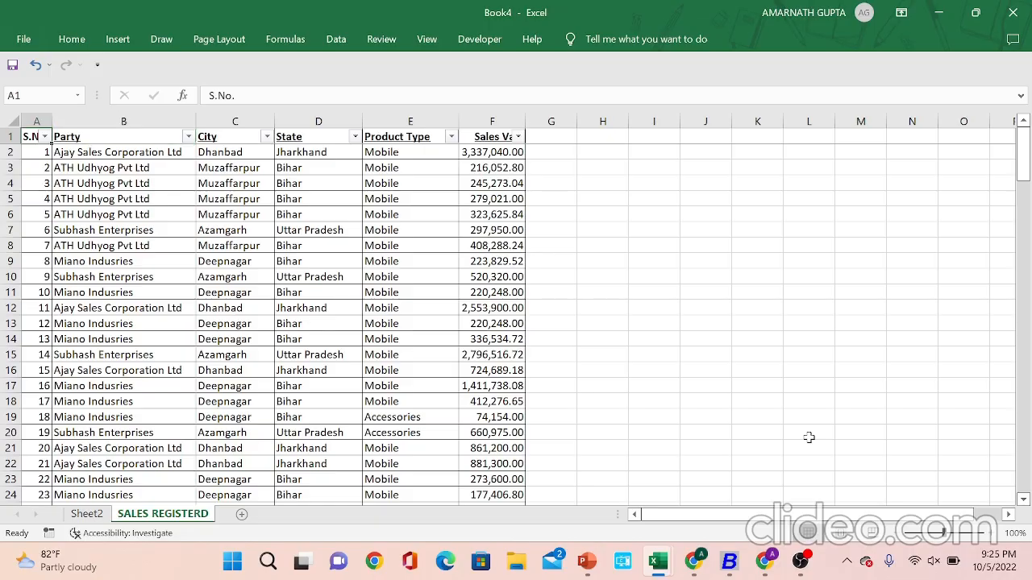
key("Down")
key("Right")
key("Right")
key("Right")
key("Up")
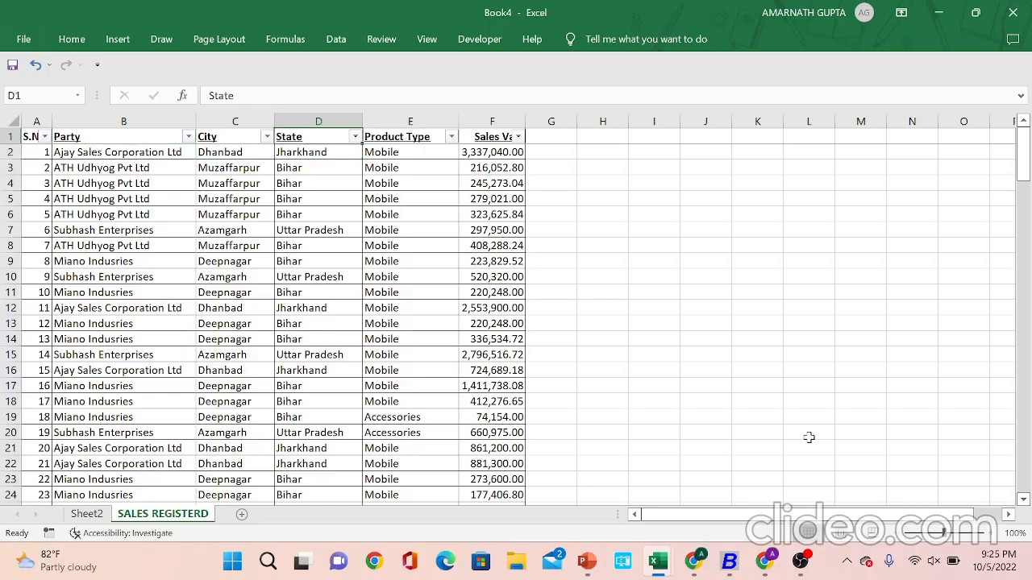
key("ctrl+Down")
key("Down")
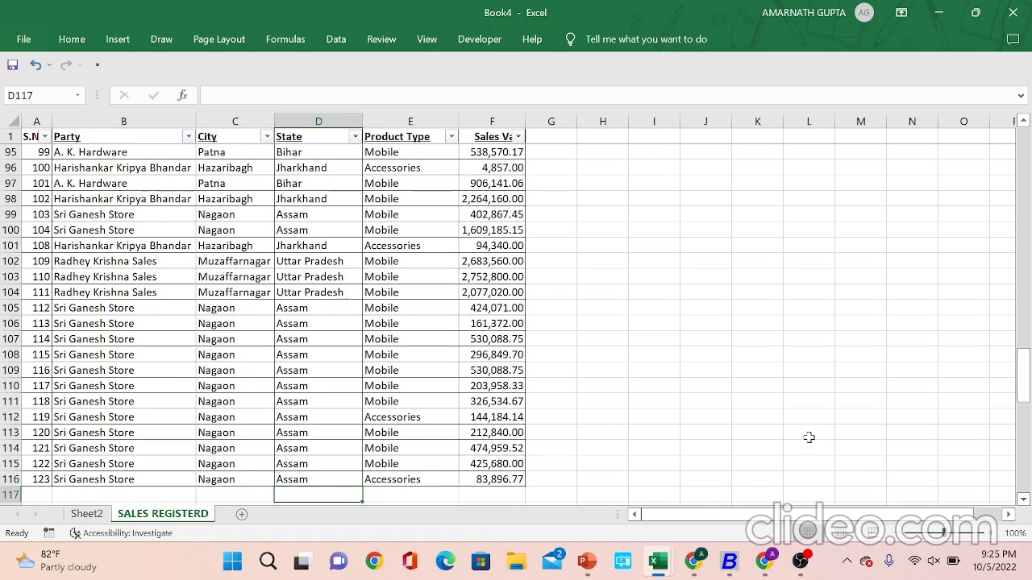
key("Up")
key("Left")
key("Left")
key("Left")
key("Right")
key("Right")
key("Right")
key("Right")
key("Right")
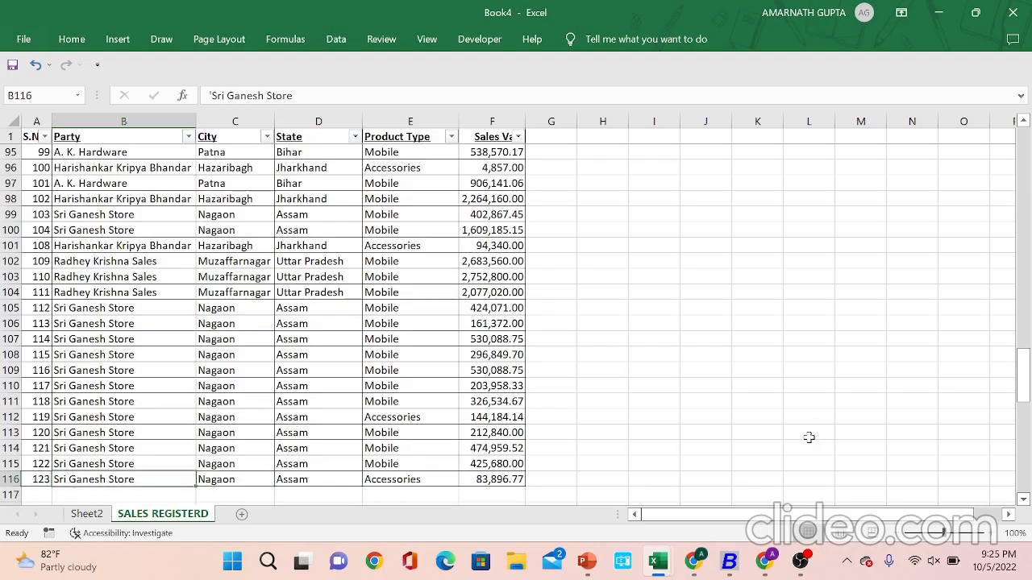
key("ctrl+Up")
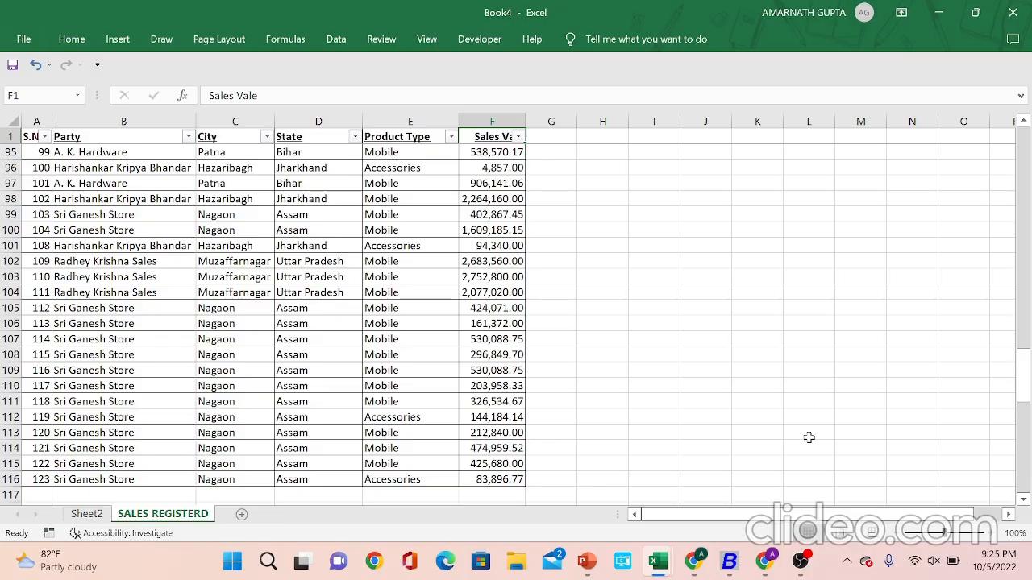
Look through the names in the Party column and return to its first entries.
key("Down")
key("Left")
key("Left")
key("Left")
key("Left")
key("Down")
key("Down")
key("Down")
key("Down")
key("Down")
key("Down")
key("Down")
key("Down")
key("Down")
key("Down")
key("Down")
key("Down")
key("Down")
key("Down")
key("Down")
key("Down")
key("Down")
key("Down")
key("Down")
key("Down")
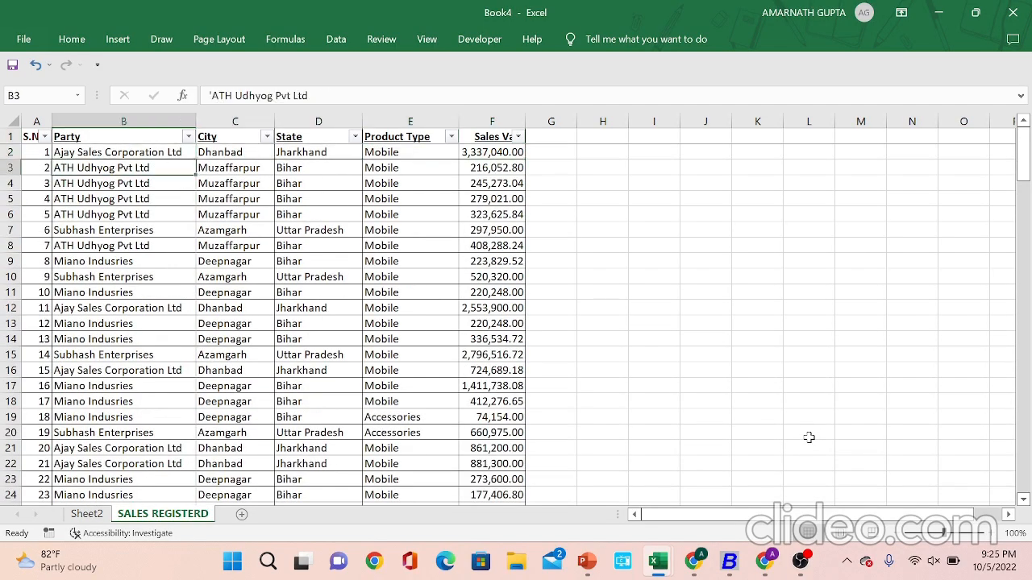
key("Down")
key("Down")
key("Down")
key("Down")
key("Down")
key("ctrl+Up")
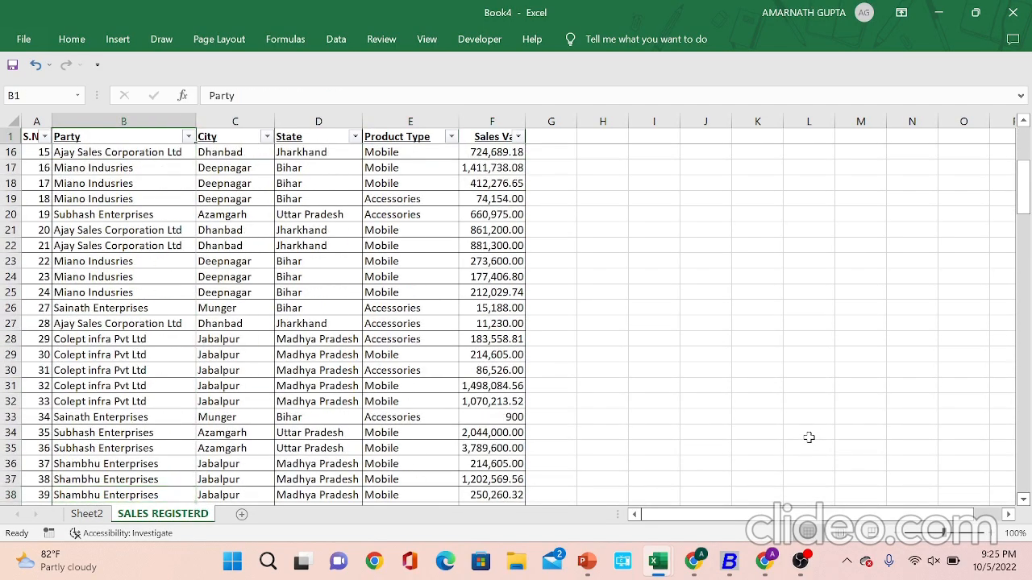
key("Down")
key("Up")
key("Down")
key("Down")
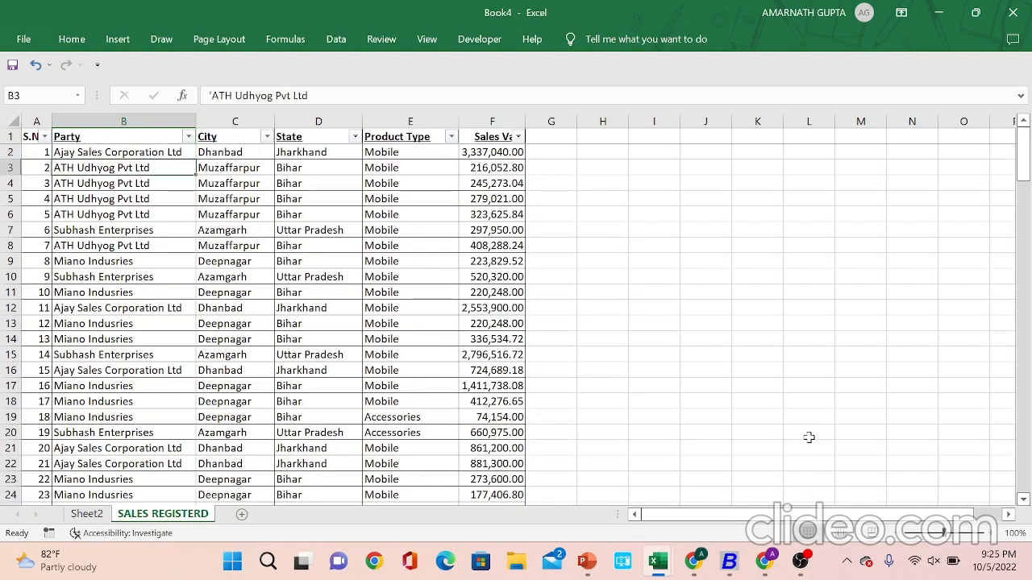
key("Down")
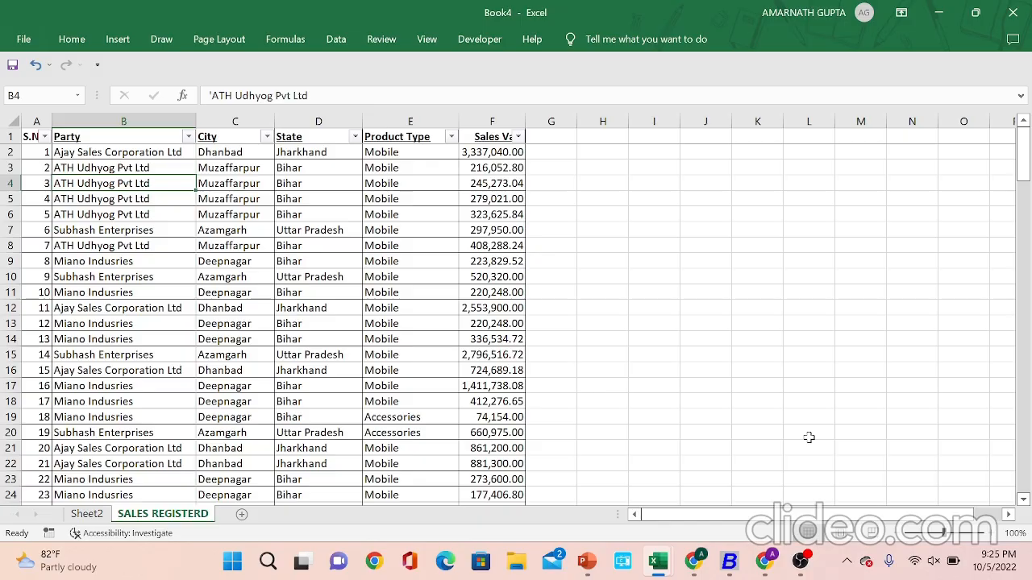
Start a PivotTable from the sales register data and check the proposed source range A1:F116.
left_click(123, 337)
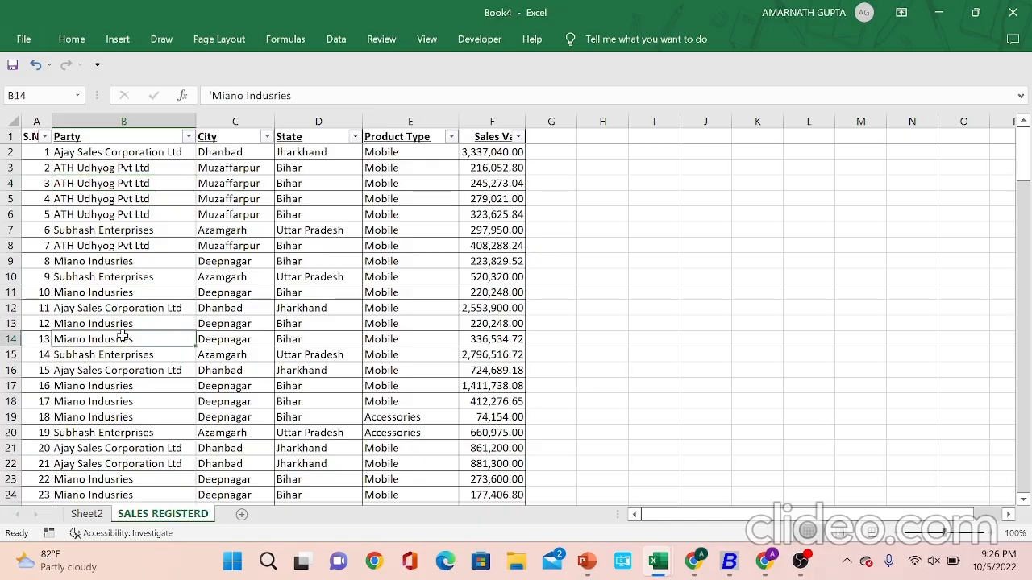
left_click(180, 296)
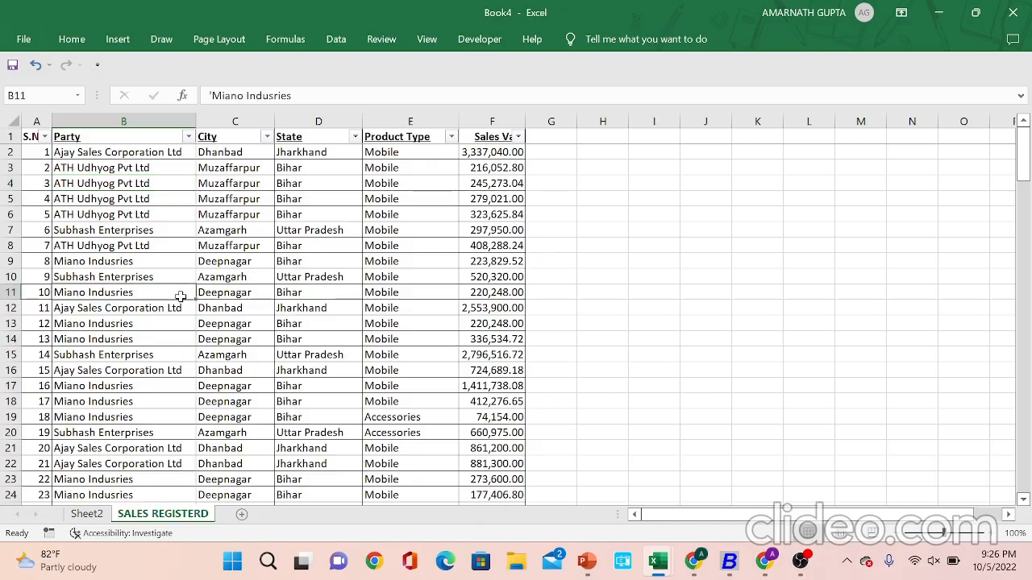
left_click(131, 44)
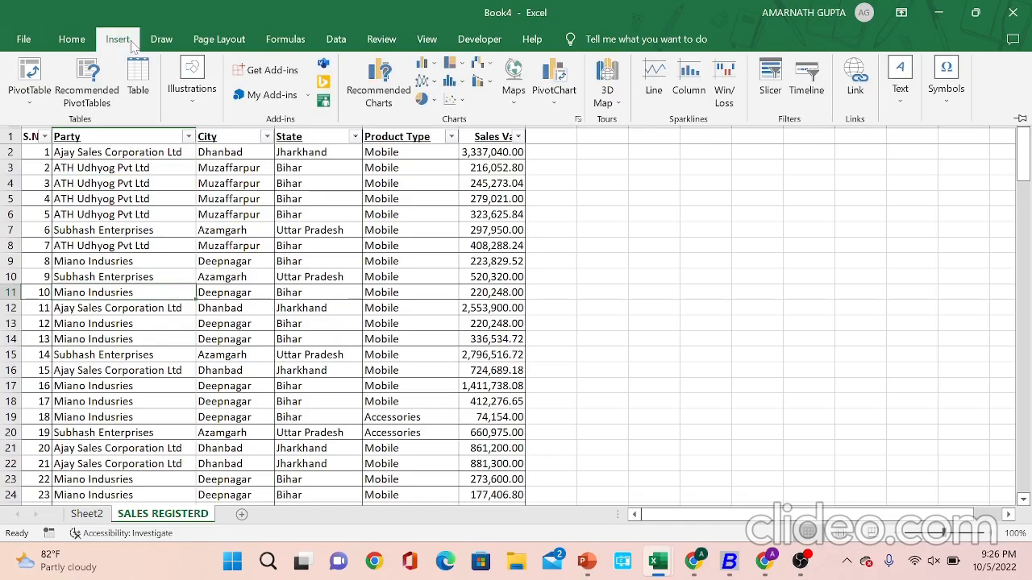
left_click(30, 77)
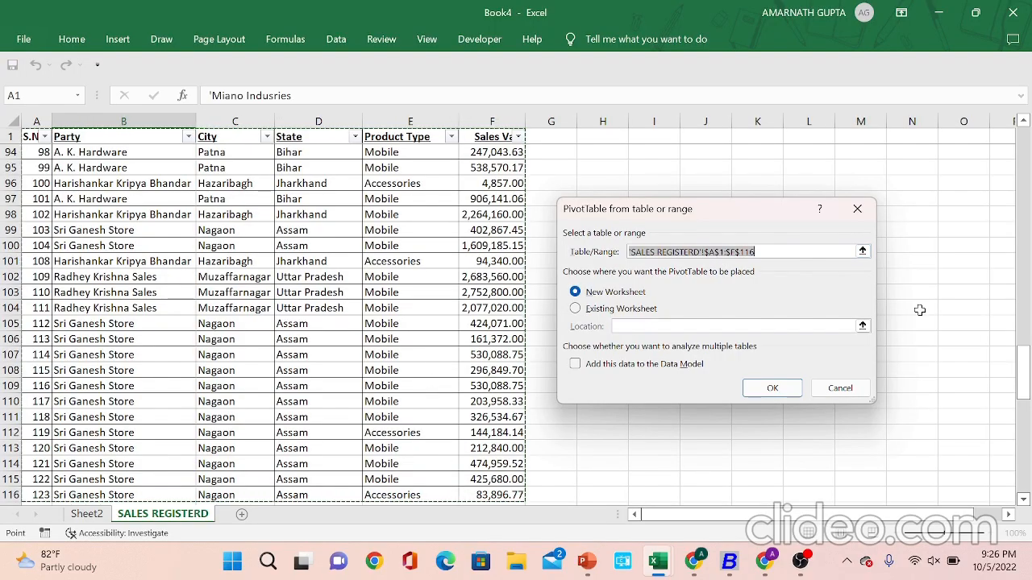
left_click_drag(1020, 402, 1029, 344)
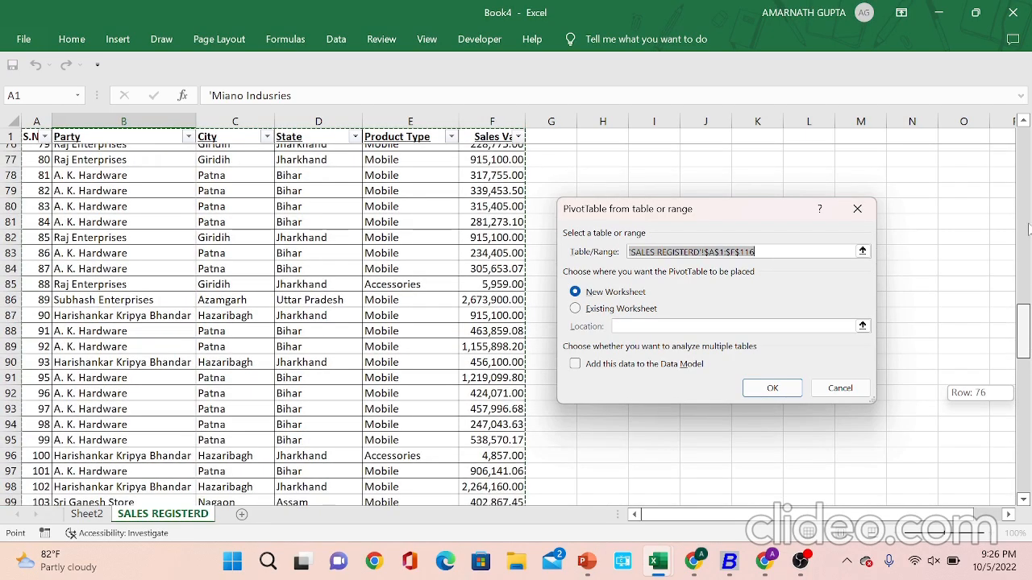
left_click_drag(1029, 230, 1025, 117)
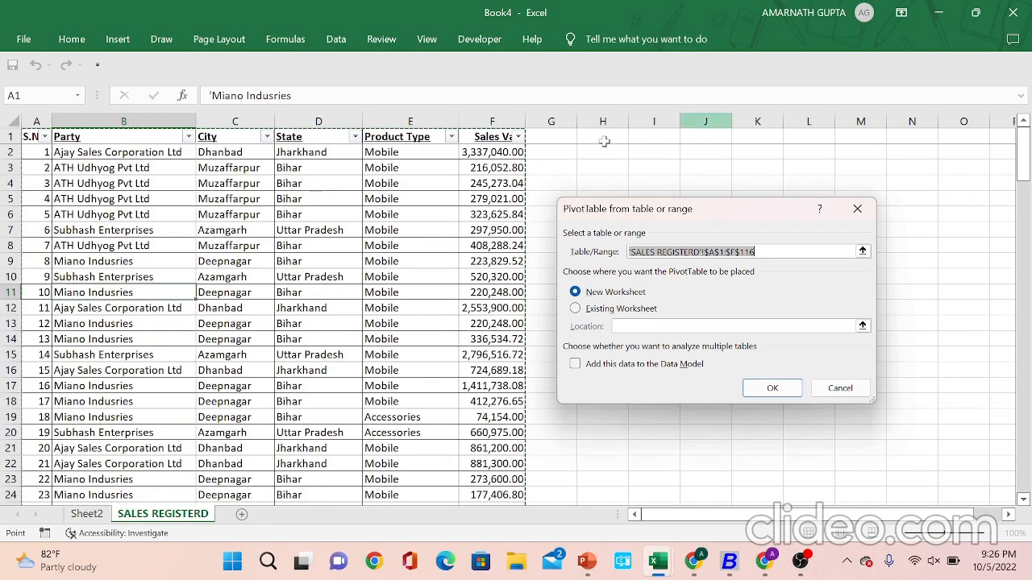
left_click(774, 256)
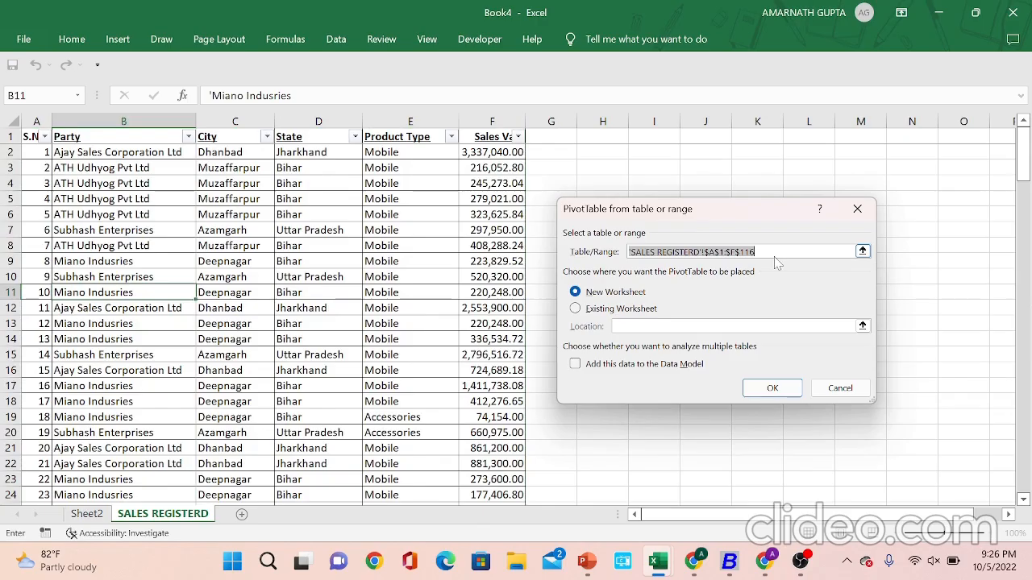
left_click(772, 252)
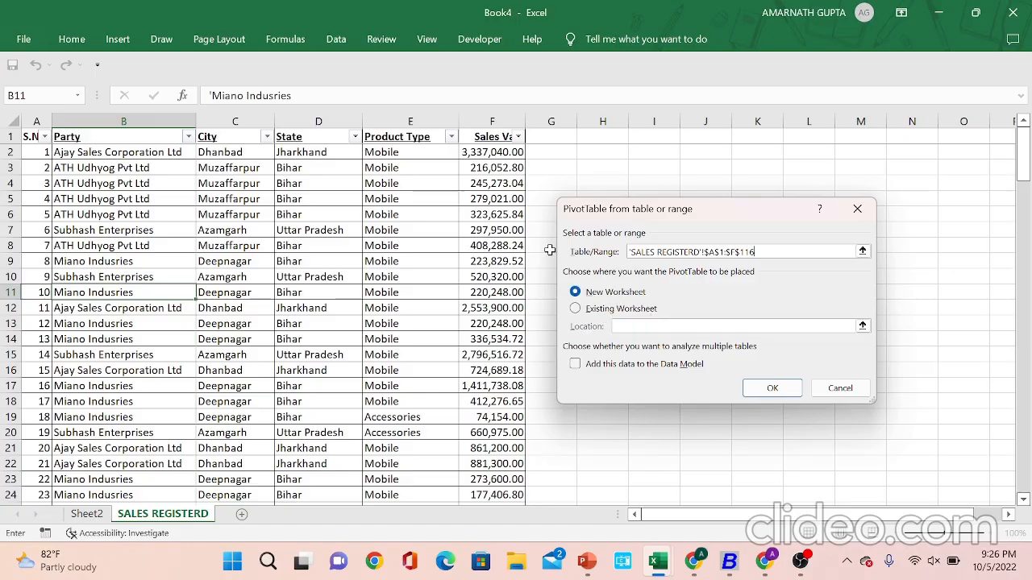
left_click(591, 166)
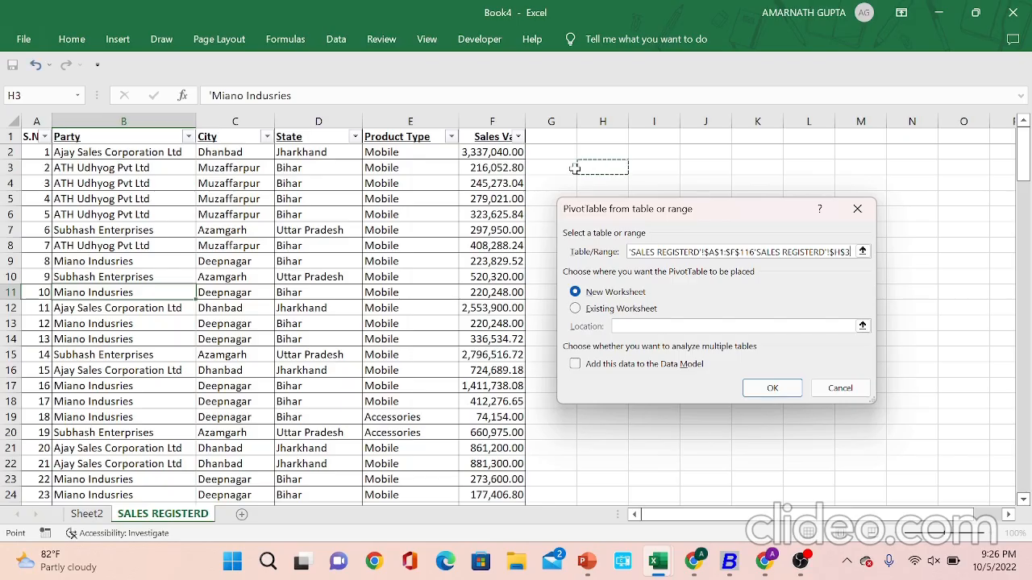
left_click(572, 167)
left_click(601, 312)
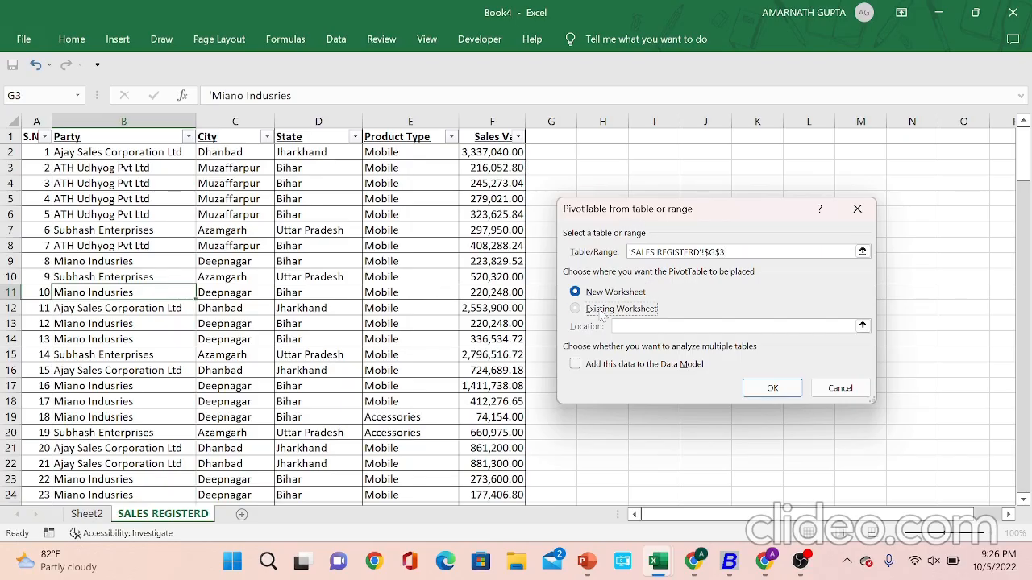
Replace the PivotTable's source range with A1:F116 of the SALES REGISTERD sheet.
left_click(729, 254)
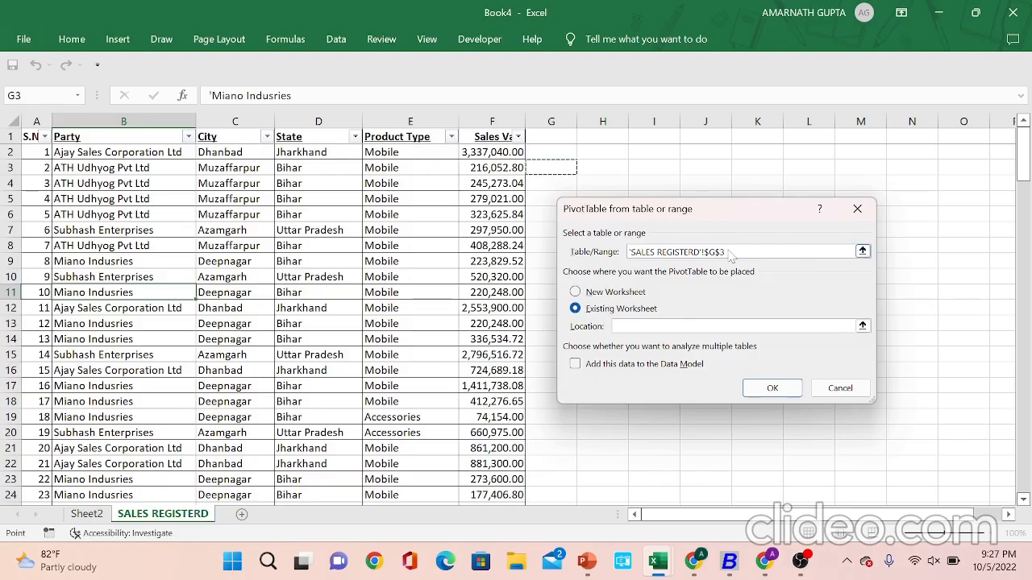
left_click_drag(725, 253, 628, 252)
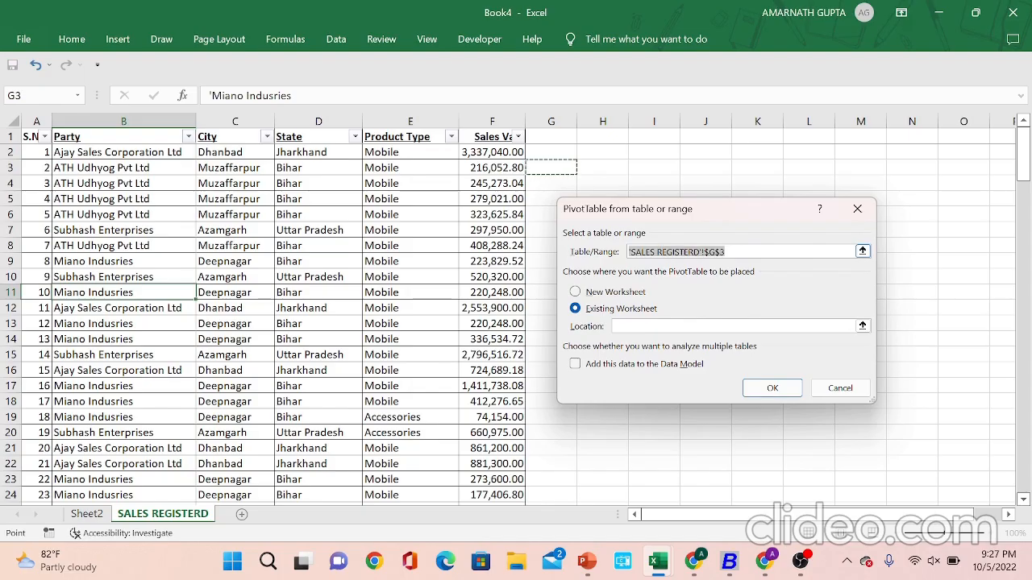
key("BackSpace")
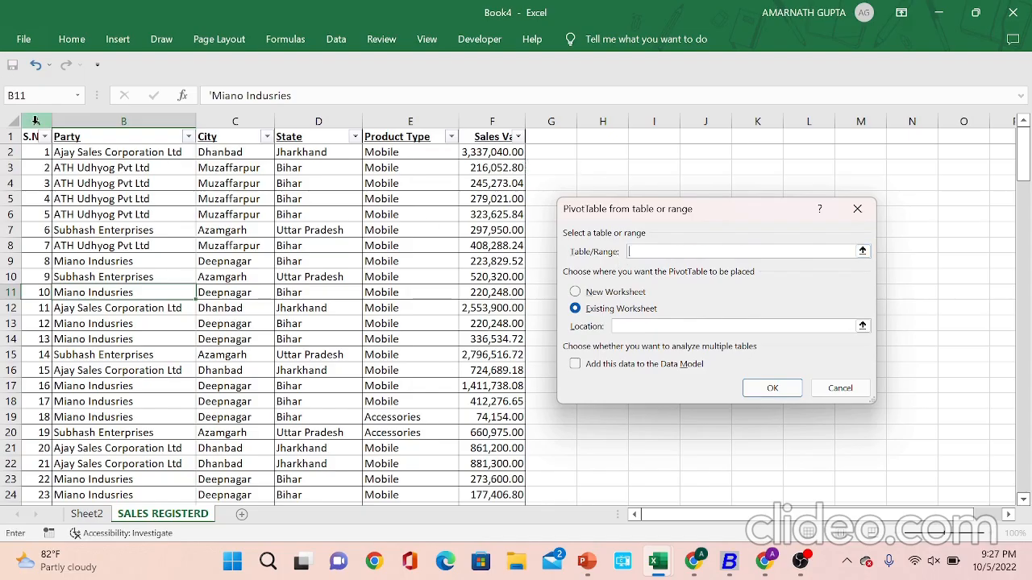
left_click_drag(37, 136, 490, 463)
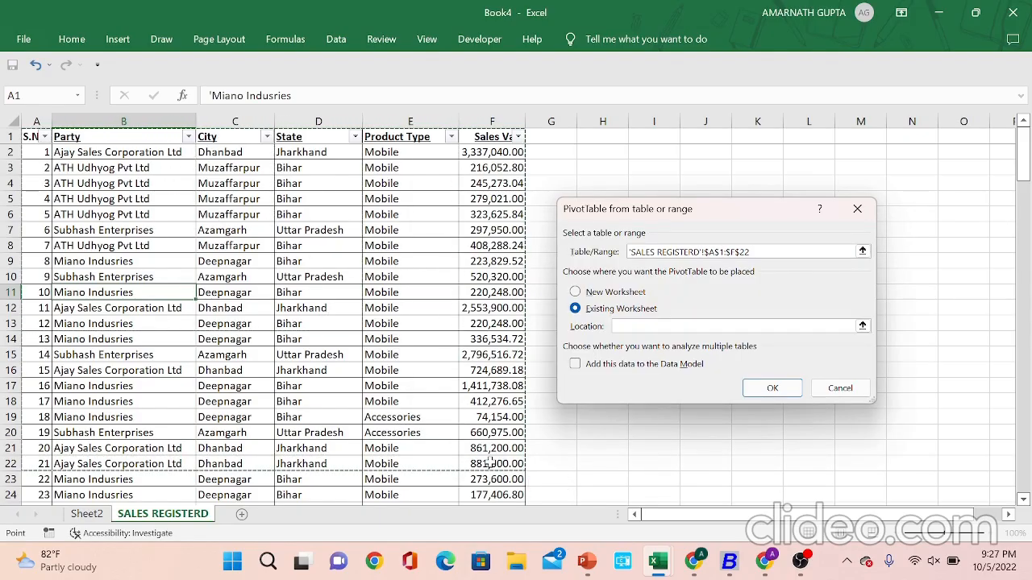
key("ctrl+shift+Down")
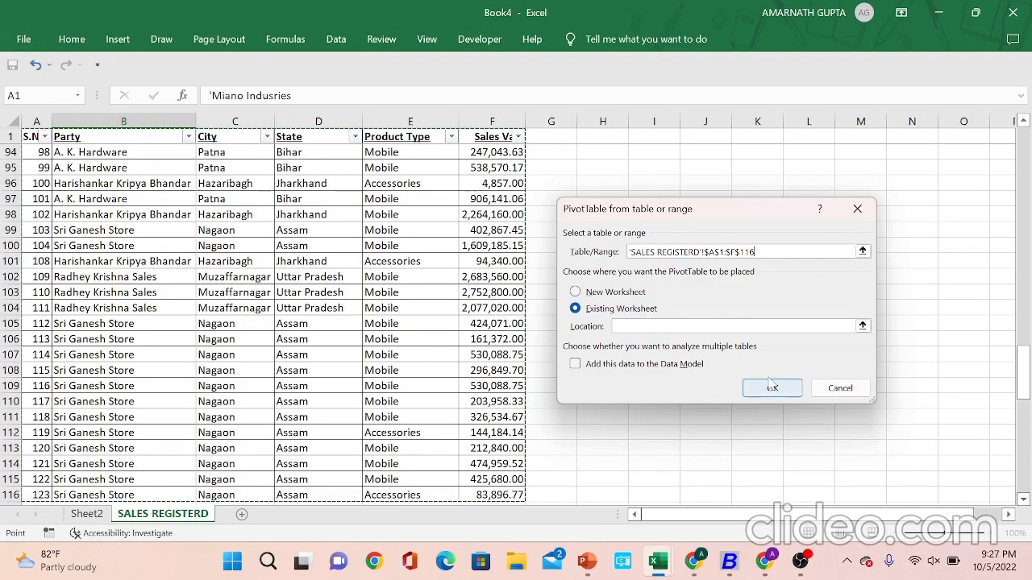
Choose a new worksheet as the PivotTable's location and create the empty PivotTable.
left_click(645, 326)
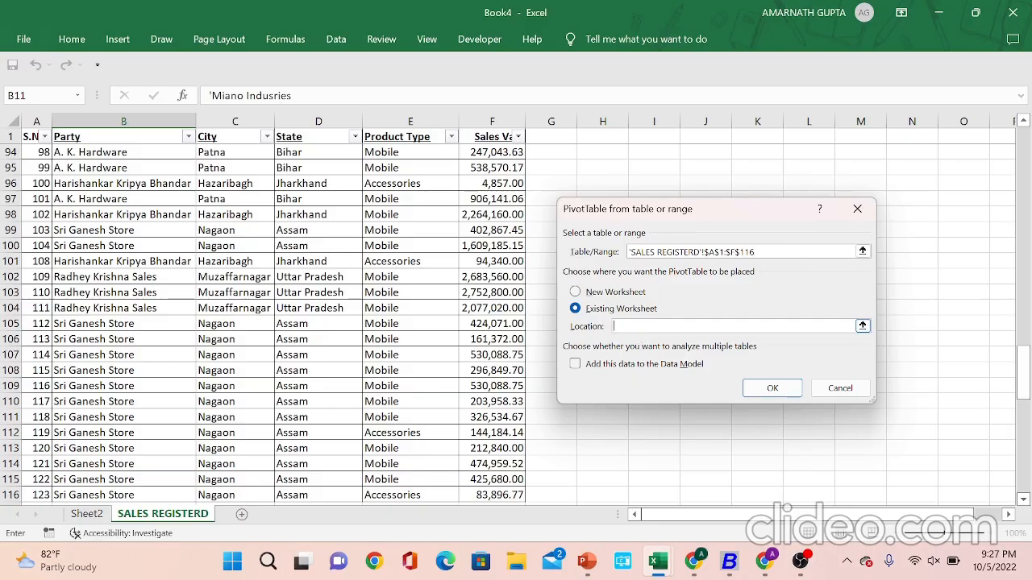
left_click(608, 293)
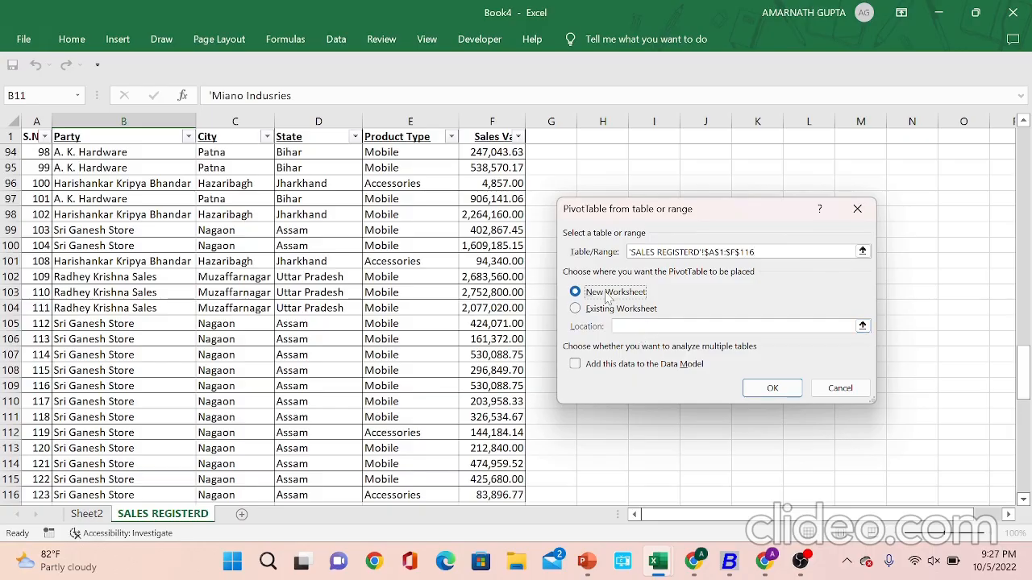
left_click(764, 389)
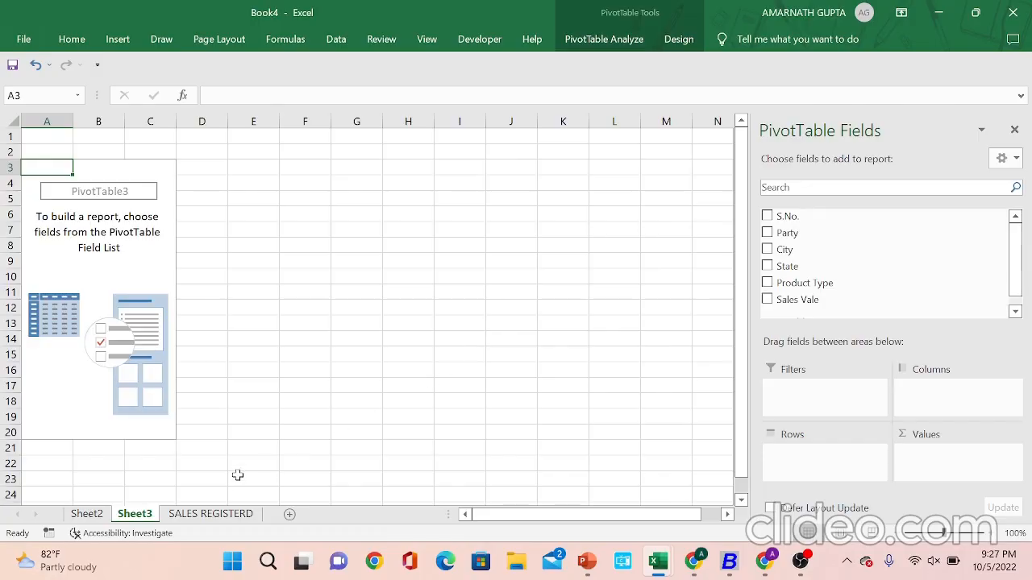
Go across the column headings of the SALES REGISTERD sheet to compare them with the PivotTable's fields.
left_click(208, 515)
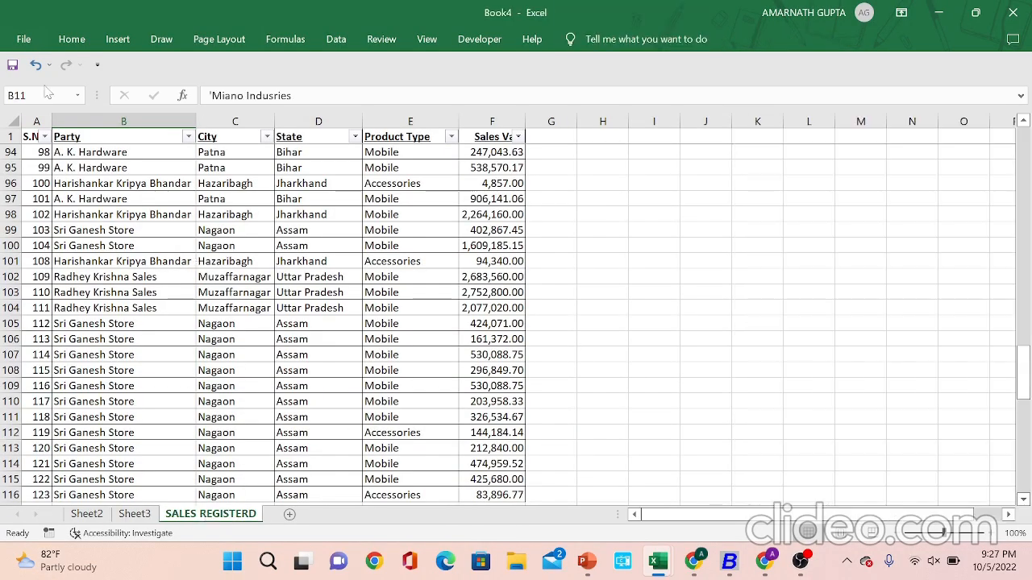
left_click_drag(33, 137, 313, 148)
left_click(141, 134)
key("Right")
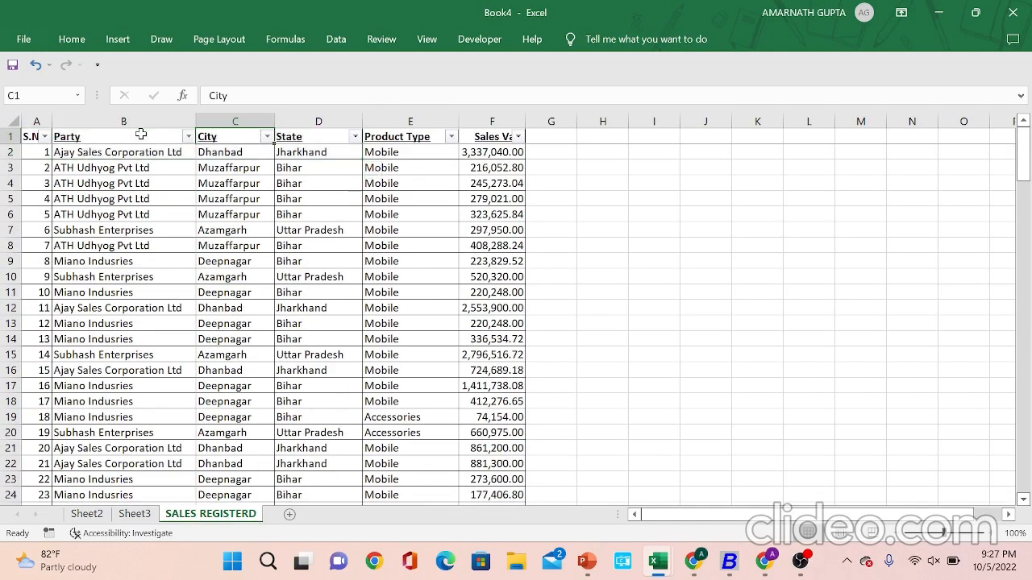
key("Right")
key("Right")
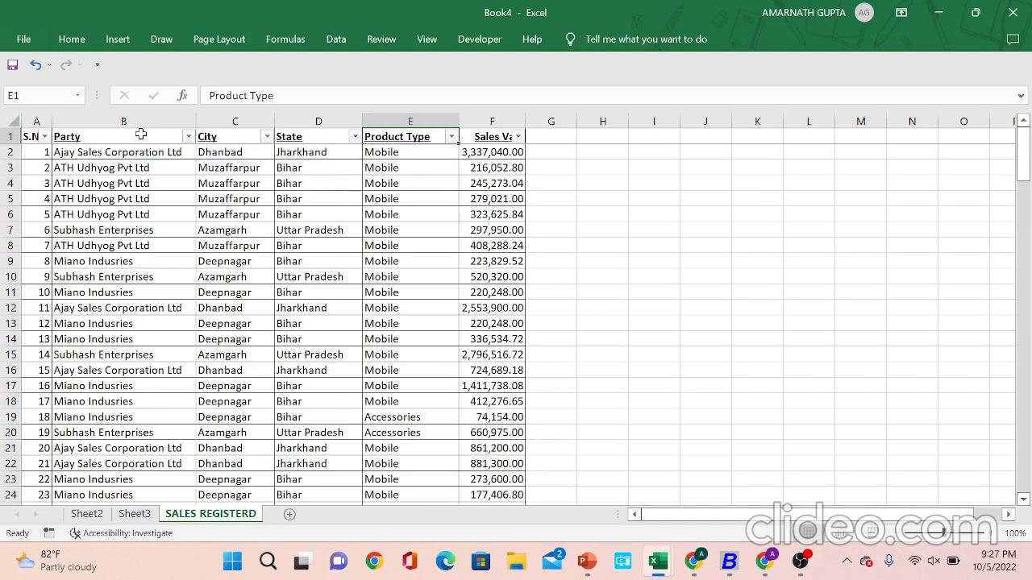
key("Right")
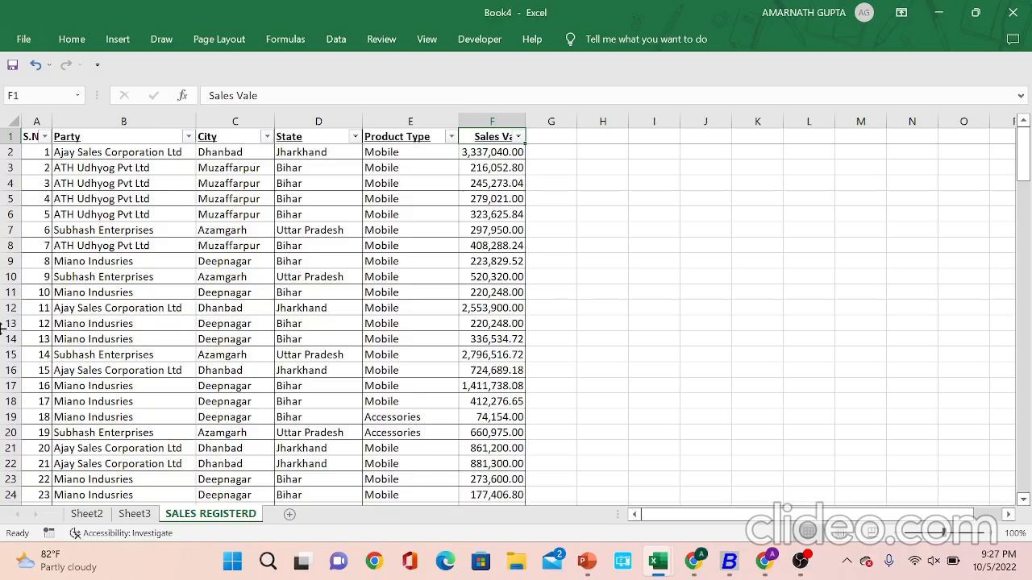
On Sheet3, lay out the PivotTable with Party as rows and the sum of Sales Vale as values.
left_click(134, 514)
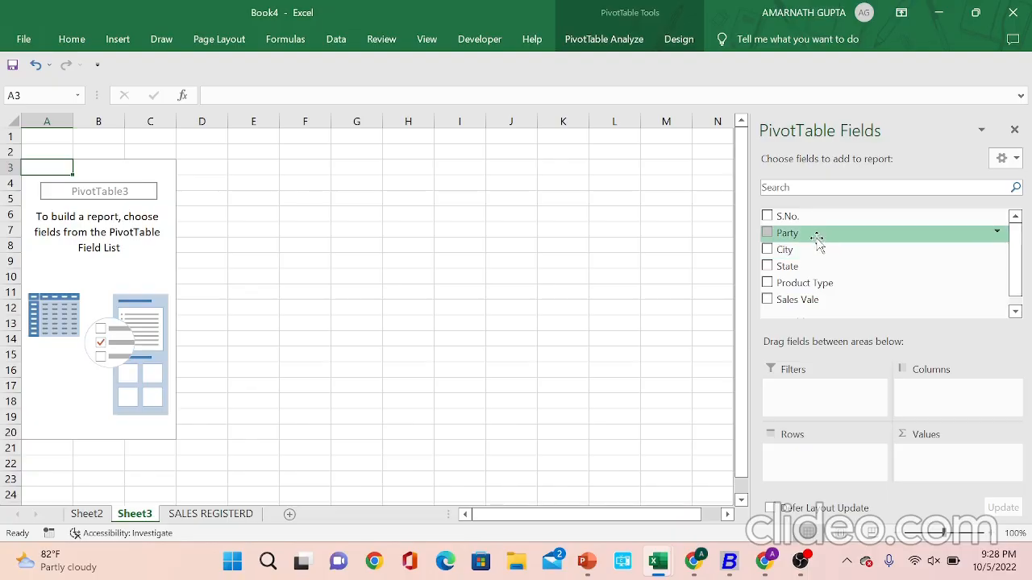
left_click_drag(817, 240, 804, 455)
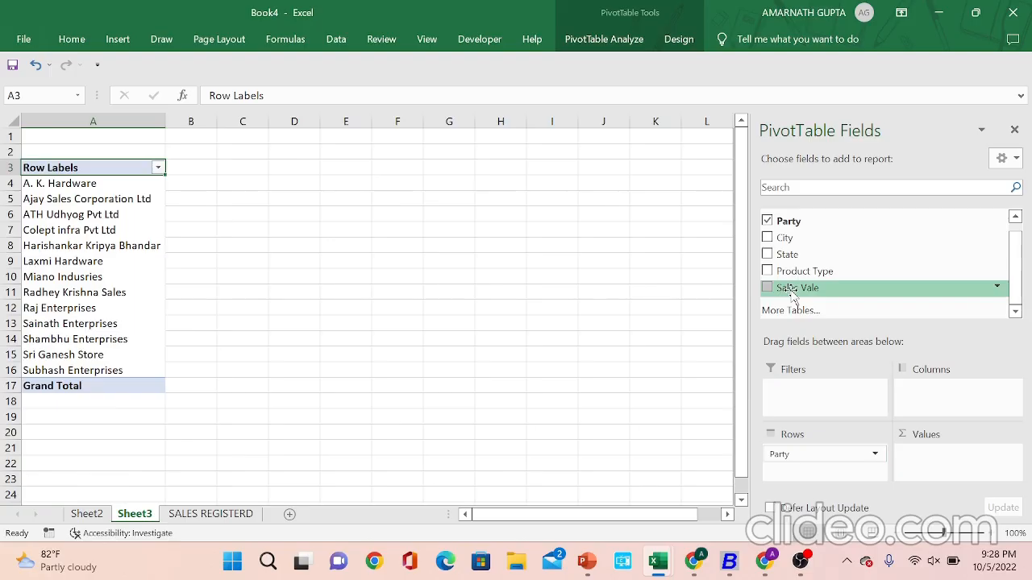
left_click_drag(792, 294, 935, 455)
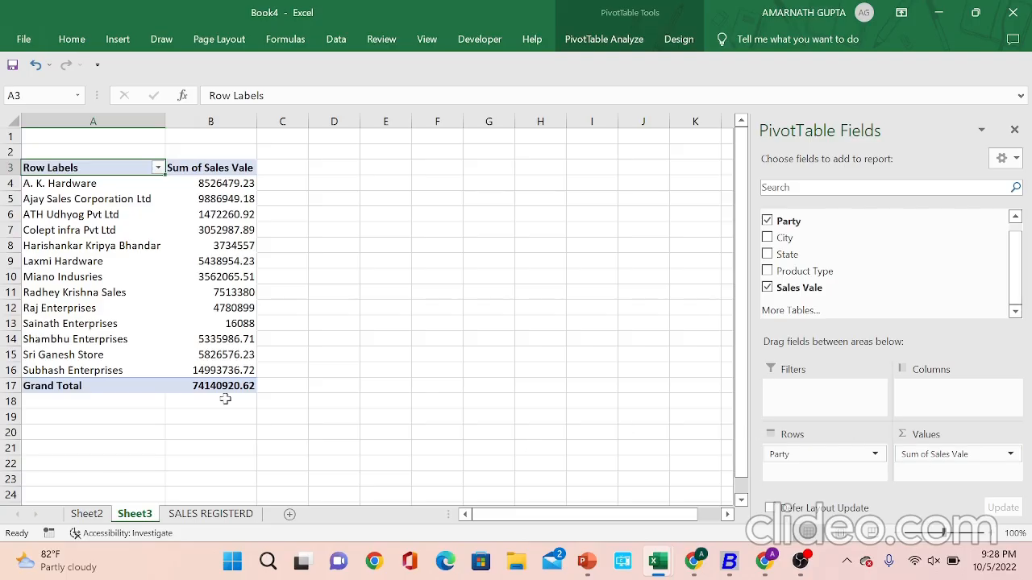
Examine the party names and their summed sales in the PivotTable.
left_click(99, 215)
left_click(202, 243)
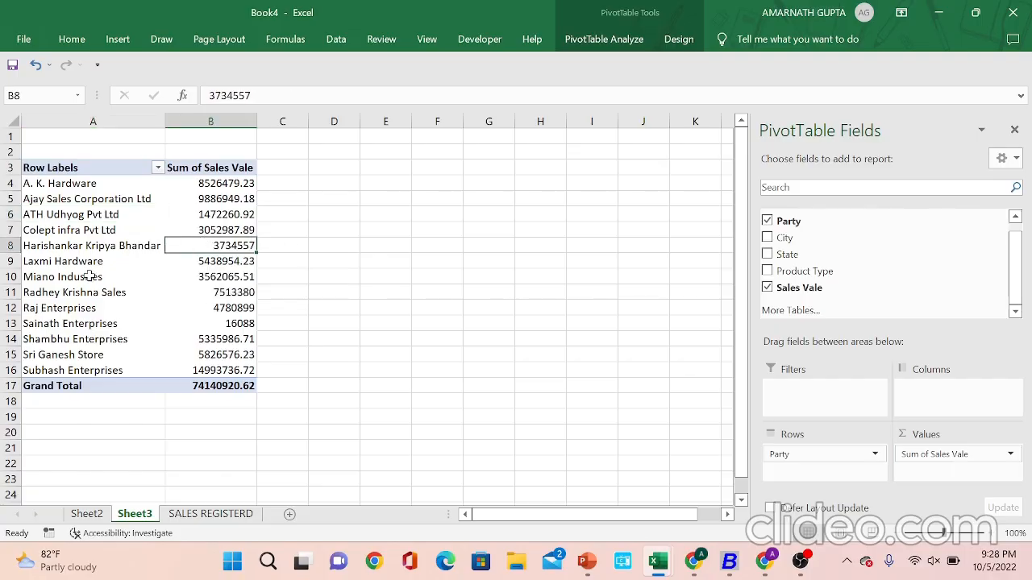
mouse_move(226, 293)
Look through the repeated party entries on the SALES REGISTERD sheet and return to its first record.
left_click(233, 520)
left_click(161, 340)
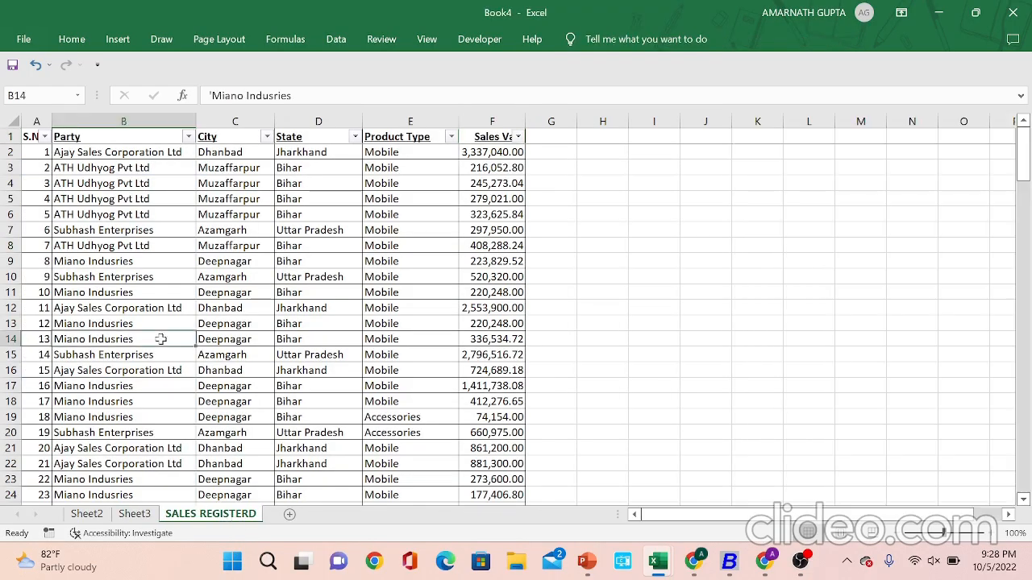
key("Down")
key("Down")
key("Down")
key("Down")
key("Down")
key("Down")
key("Down")
key("Down")
key("Down")
key("Down")
key("Down")
key("Down")
key("Down")
key("Down")
key("Down")
key("Down")
key("Down")
key("Down")
key("Down")
key("Down")
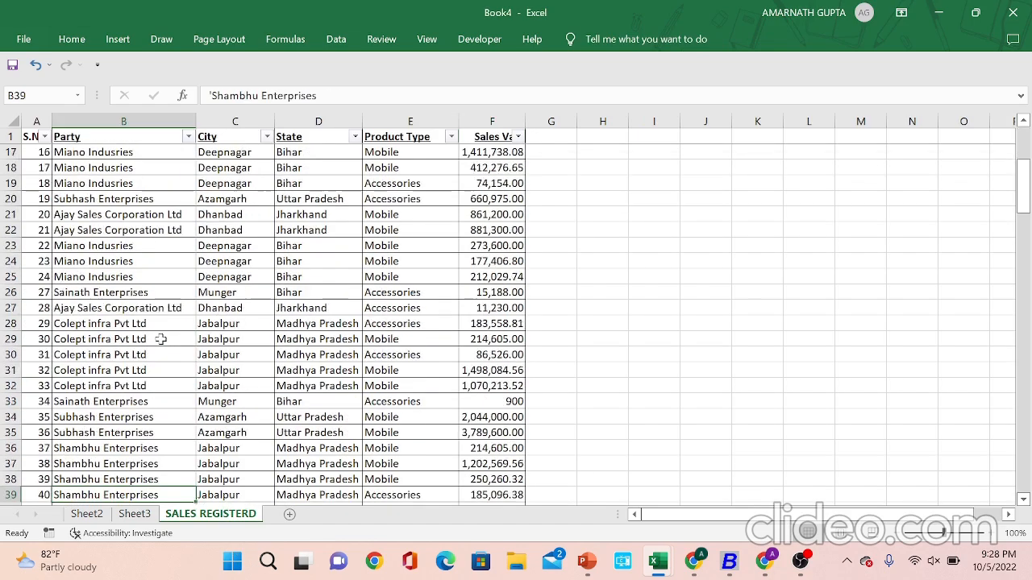
key("ctrl+Up")
key("ctrl+Home")
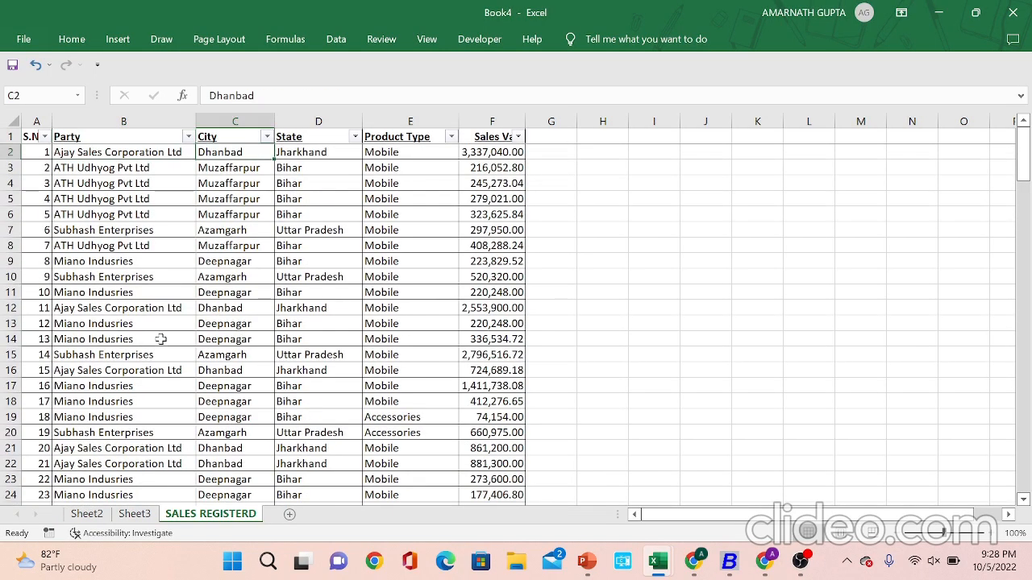
Return to the PivotTable on Sheet3 and check the sales totals of A. K. Hardware, Ajay Sales Corporation Ltd and Colept infra Pvt Ltd.
left_click(144, 516)
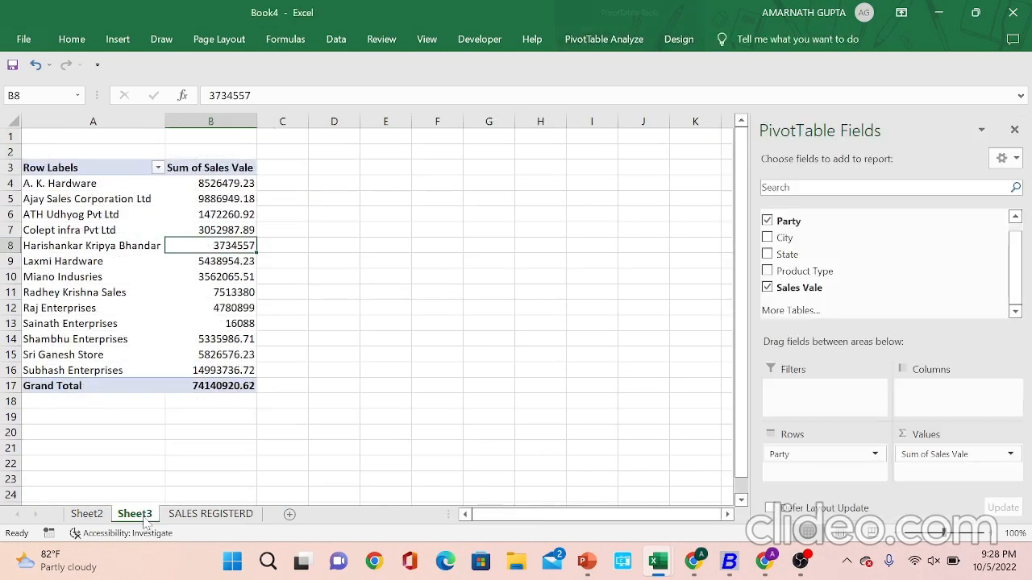
left_click(94, 183)
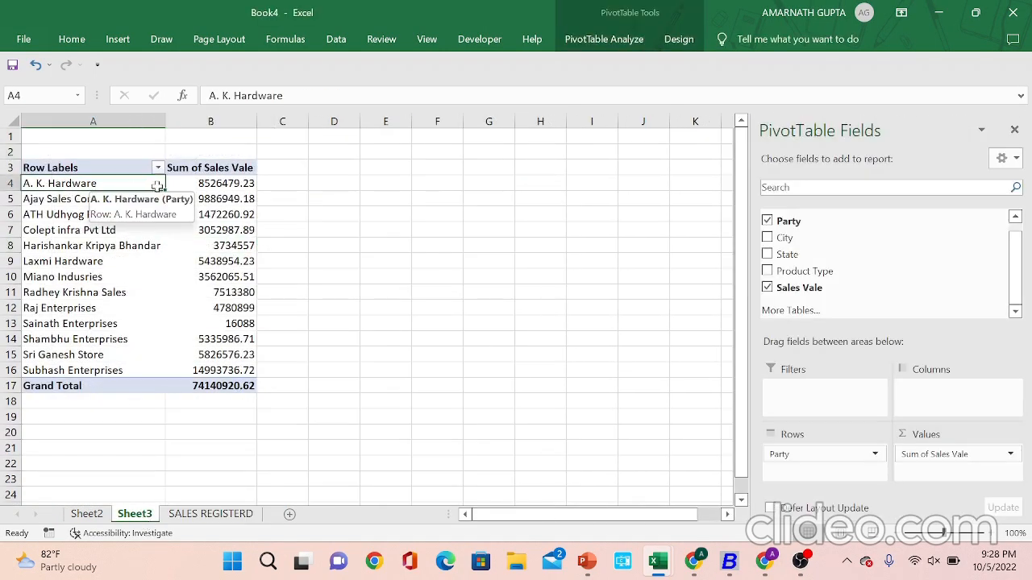
left_click(205, 184)
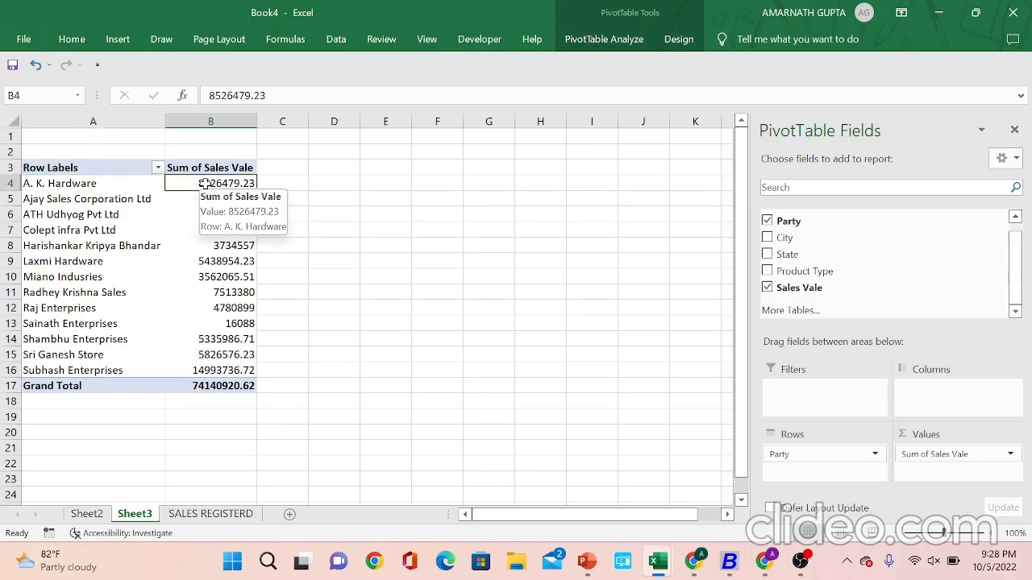
left_click(199, 198)
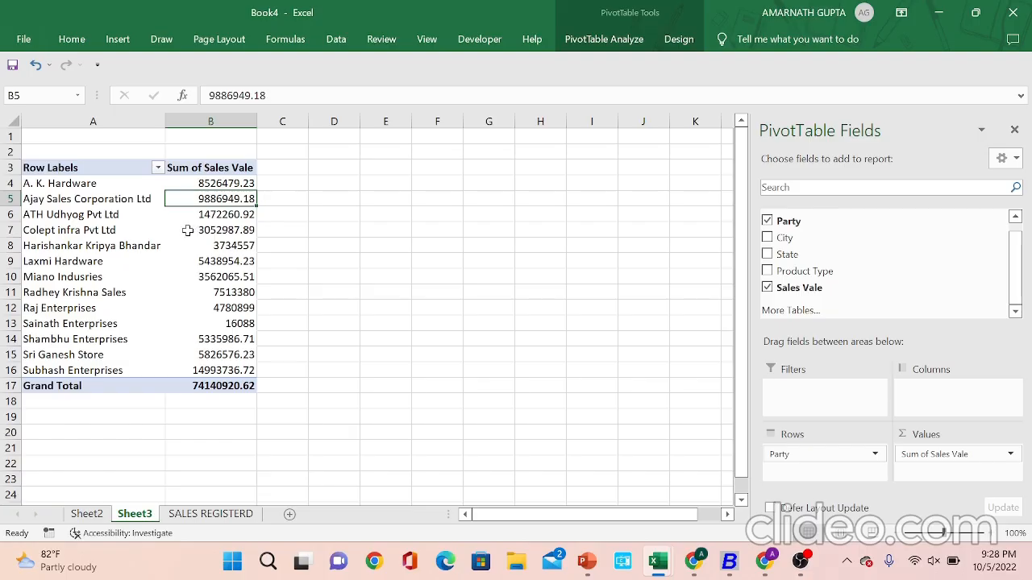
left_click(189, 230)
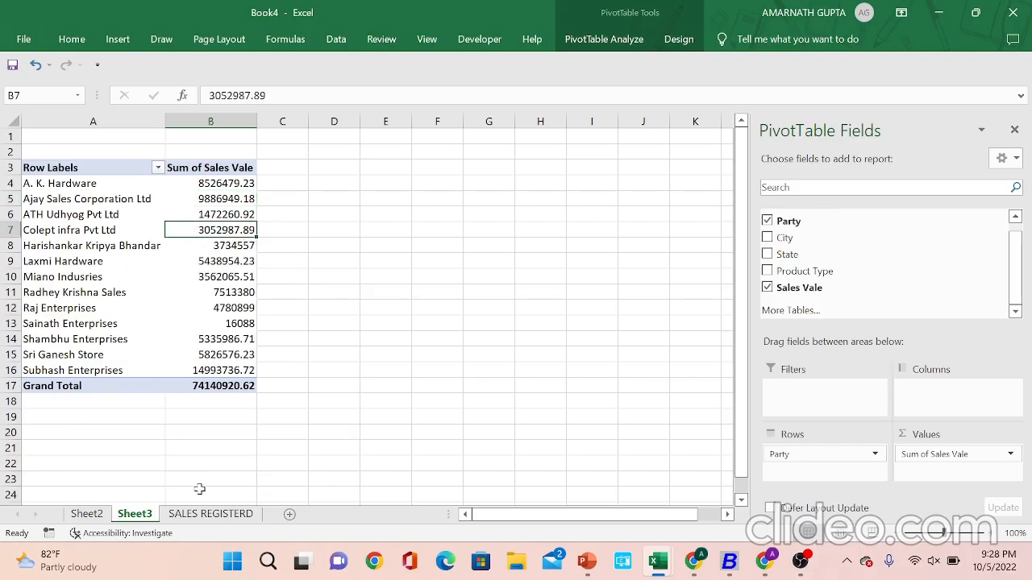
Examine the Mobile and Accessories entries in the Product Type column of the SALES REGISTERD sheet.
left_click(205, 514)
left_click(417, 307)
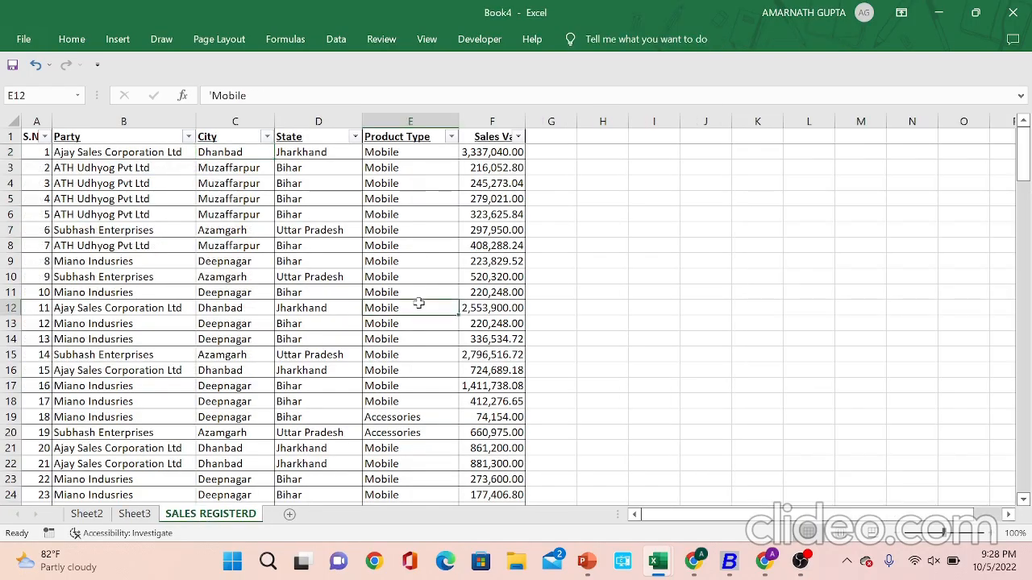
left_click(407, 417)
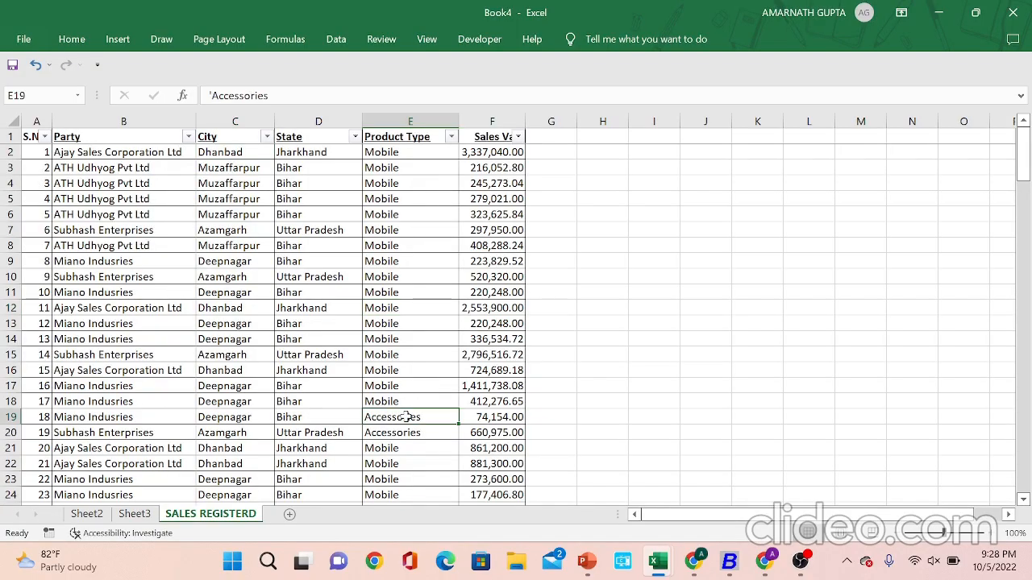
left_click(413, 338)
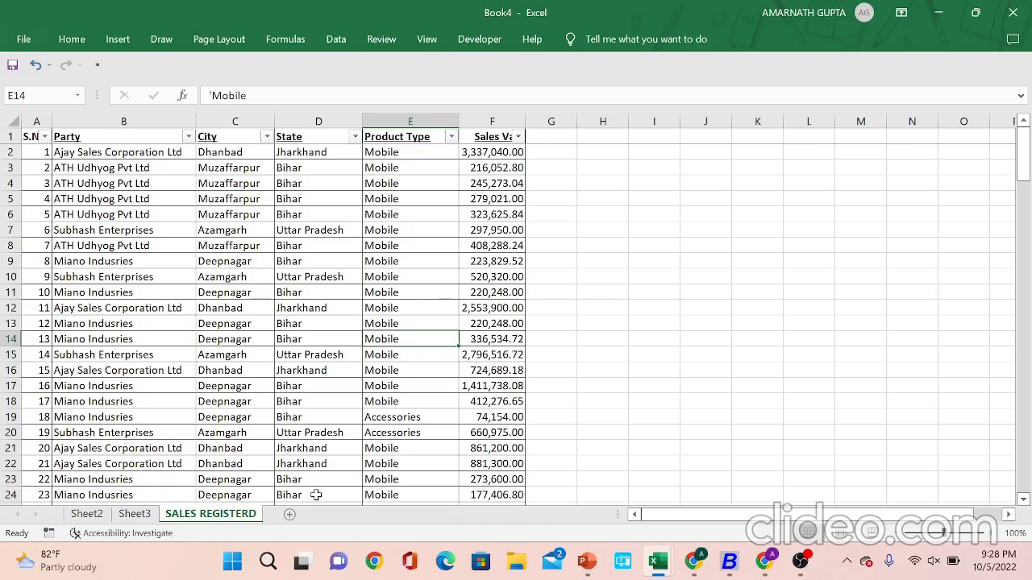
Split the PivotTable on Sheet3 into columns by Product Type.
left_click(138, 515)
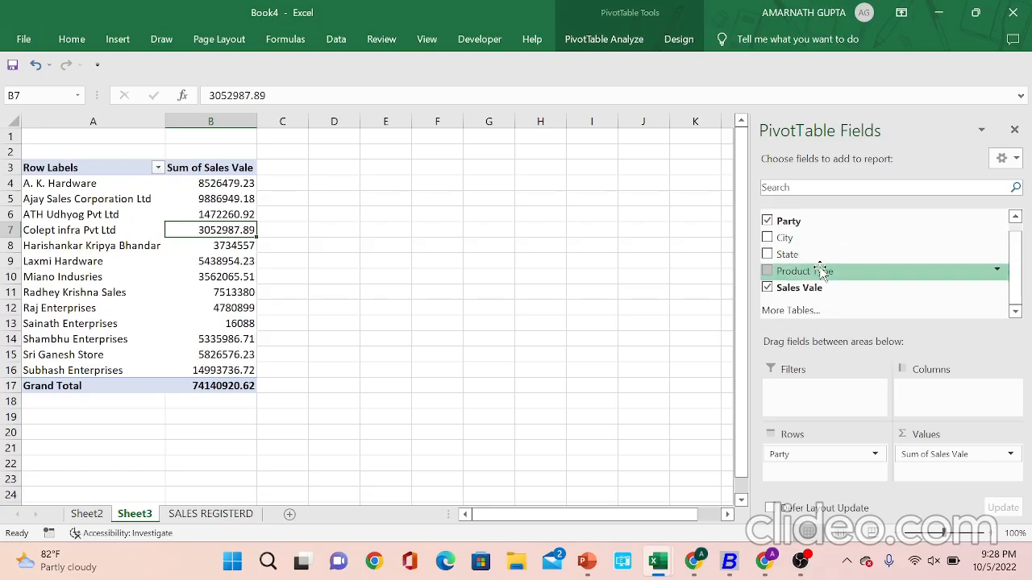
left_click_drag(822, 273, 939, 407)
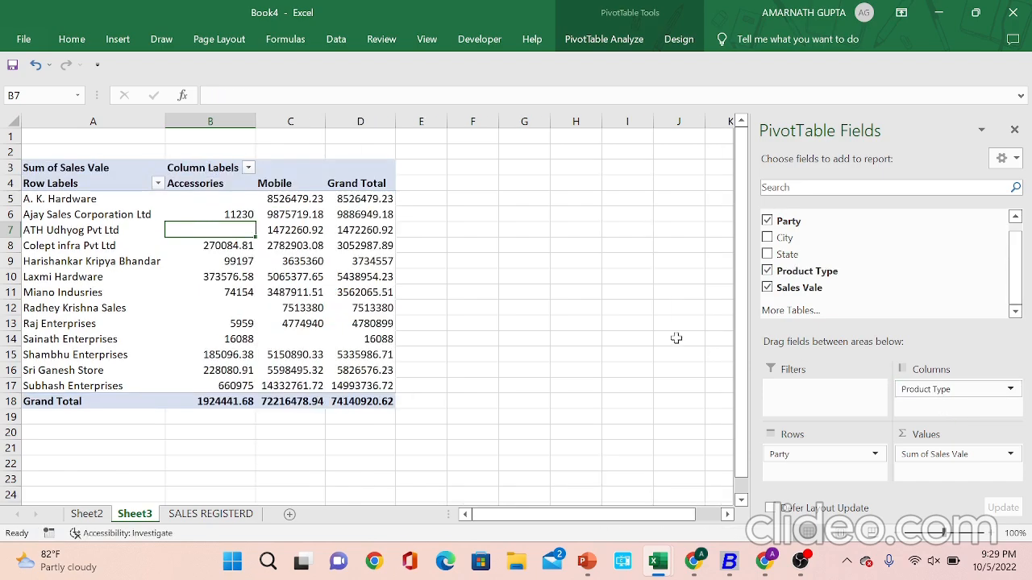
Check A. K. Hardware's Accessories and Mobile sales in the PivotTable.
left_click(116, 203)
left_click(218, 197)
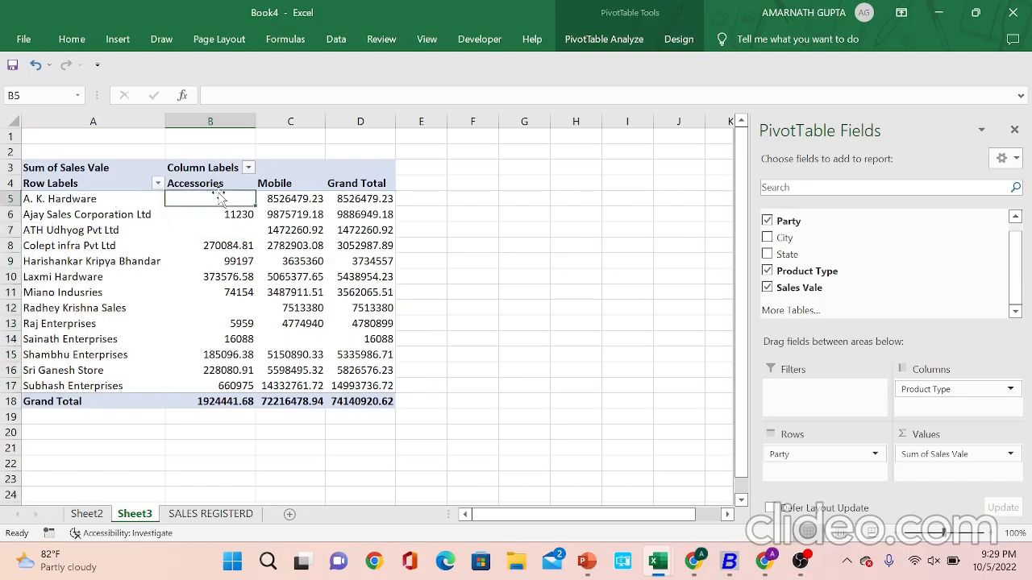
left_click(289, 197)
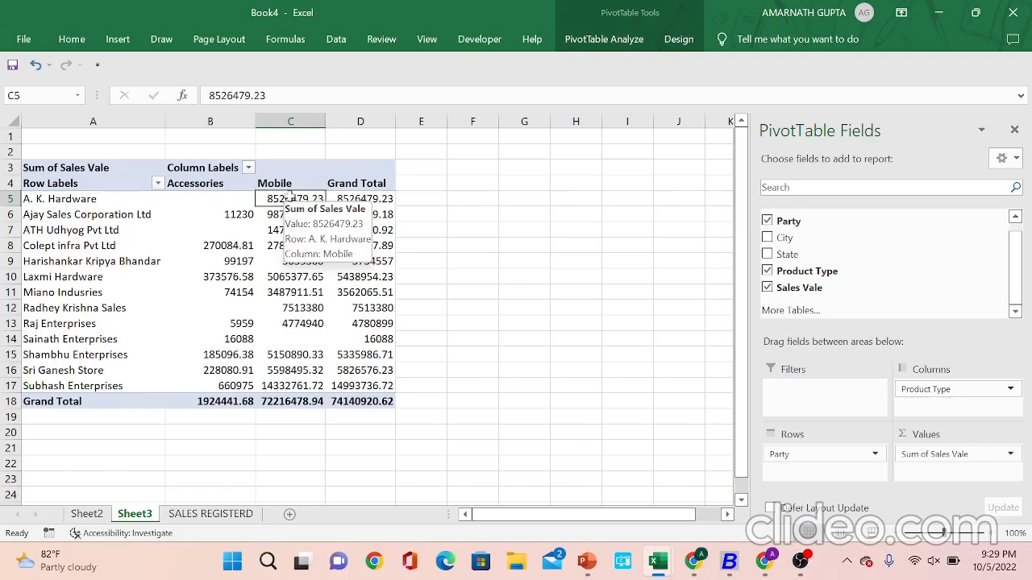
Check the Accessories, Mobile and Grand Total sales of Ajay Sales Corporation Ltd and Harishankar Kripya Bhandar, and review the party and column labels.
left_click(142, 220)
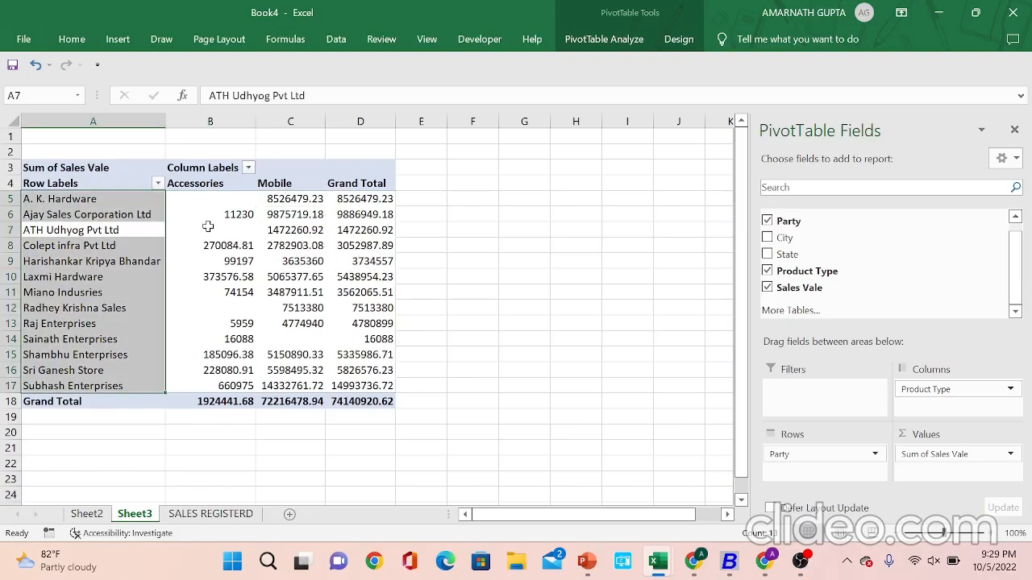
left_click(242, 216)
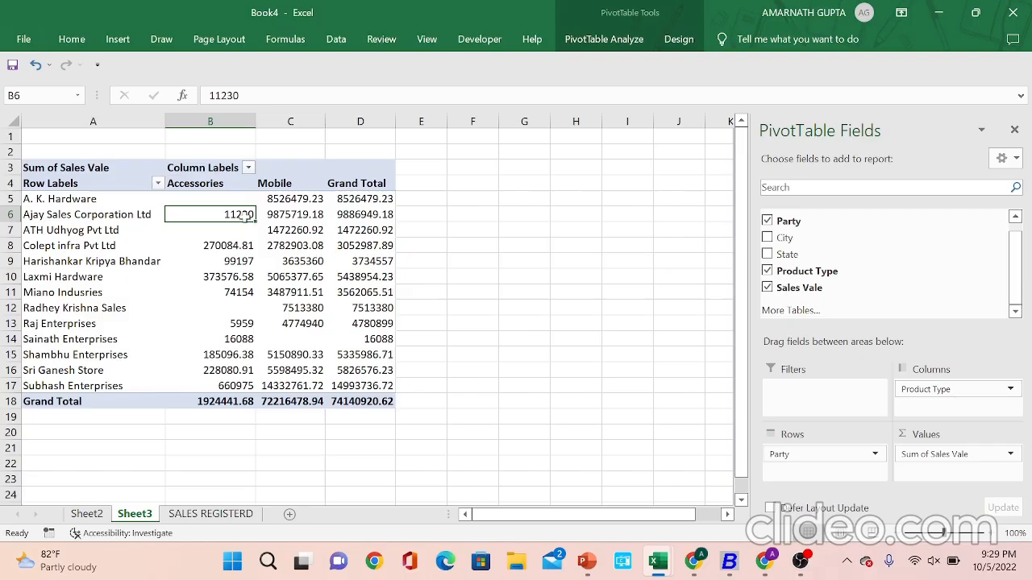
left_click(295, 216)
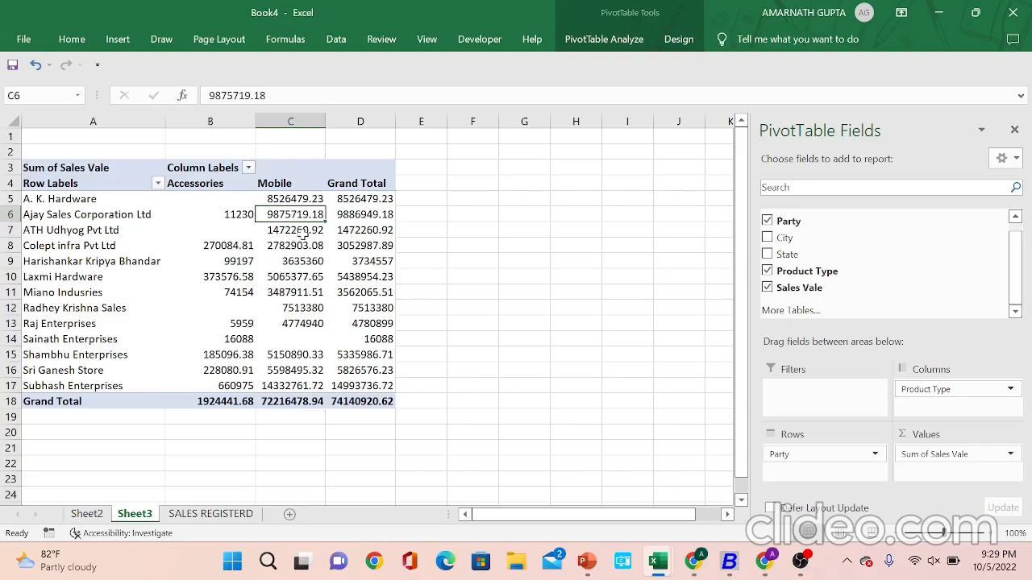
mouse_move(302, 245)
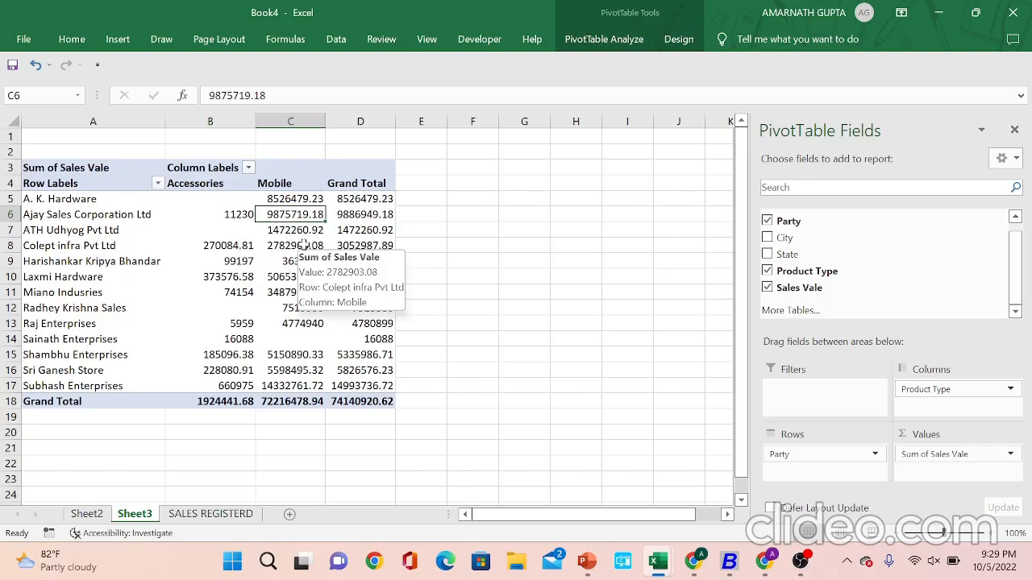
left_click(385, 216)
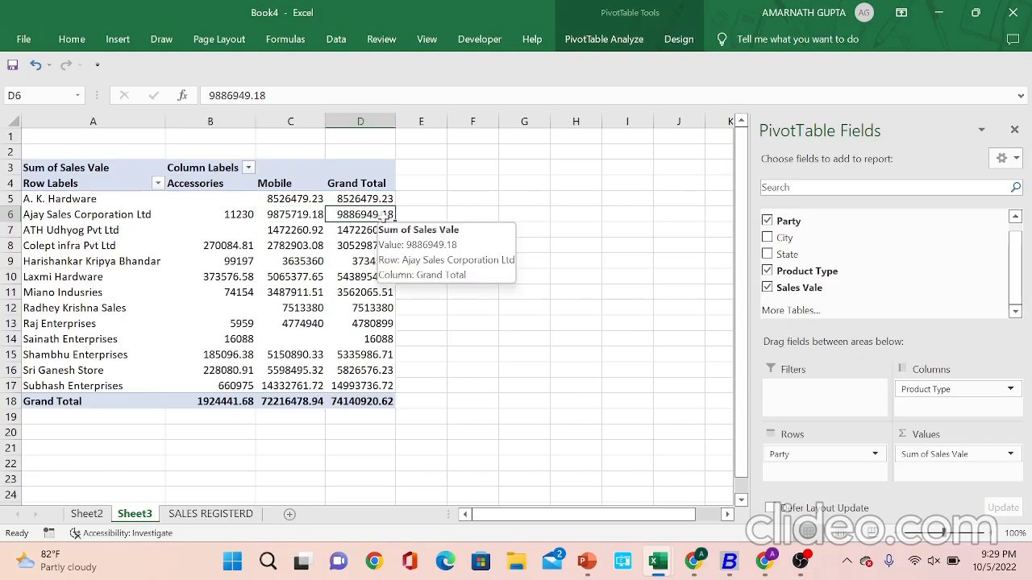
left_click(284, 260)
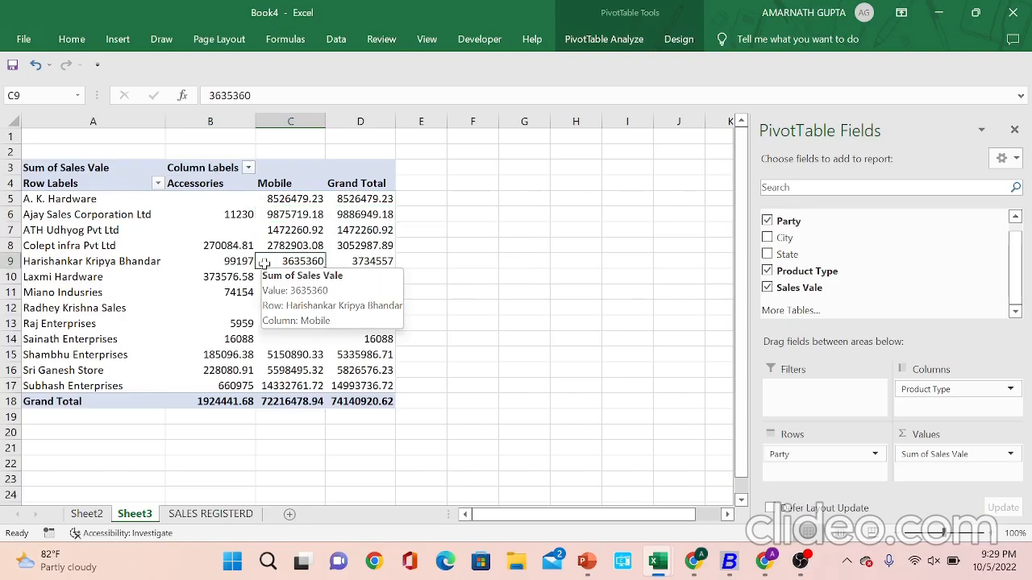
left_click(363, 253)
left_click(90, 264)
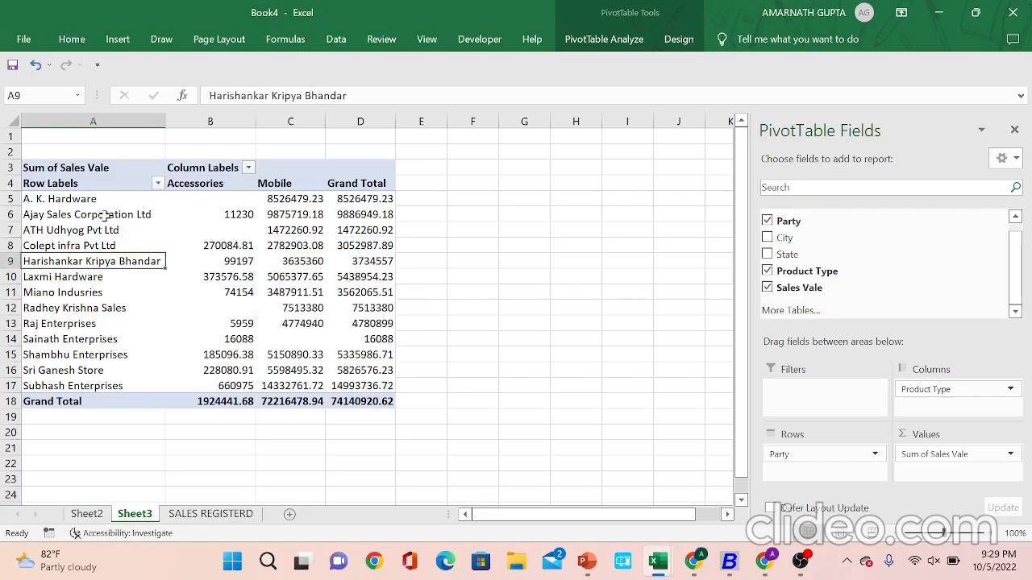
left_click(113, 204)
left_click_drag(114, 203, 77, 387)
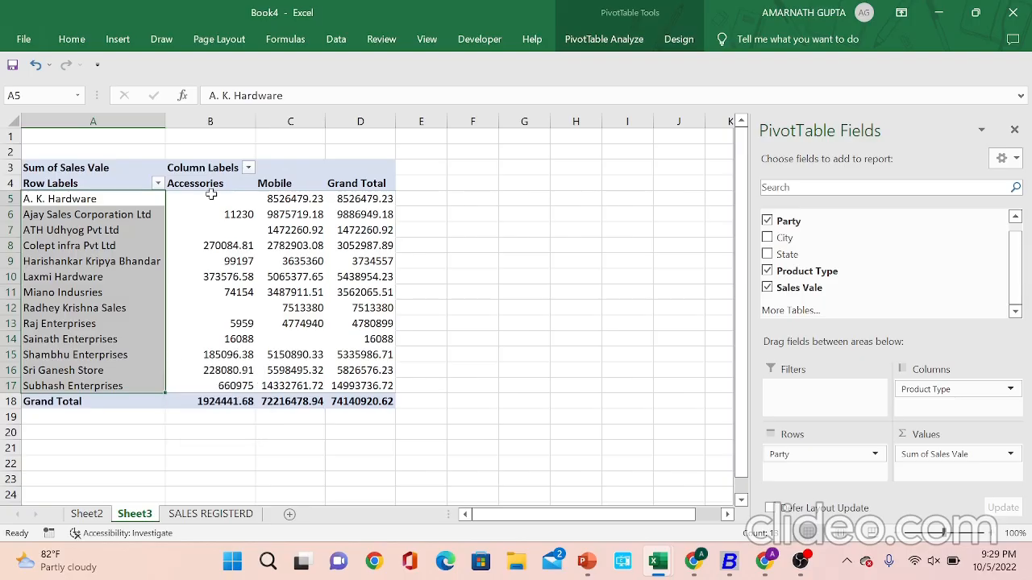
left_click(200, 167)
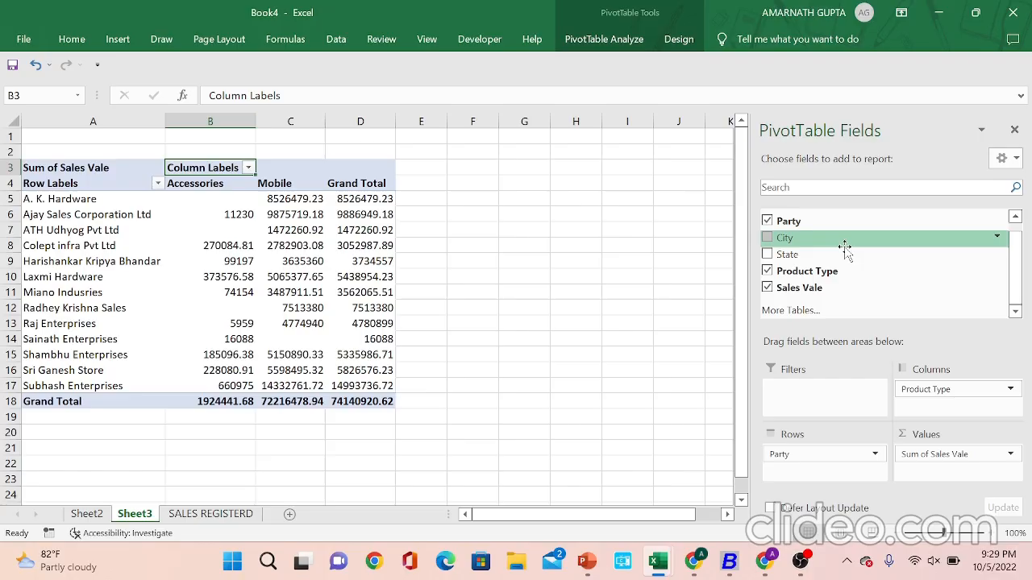
Add the City field to the PivotTable and place it in the rows beneath Party.
left_click_drag(844, 250, 927, 407)
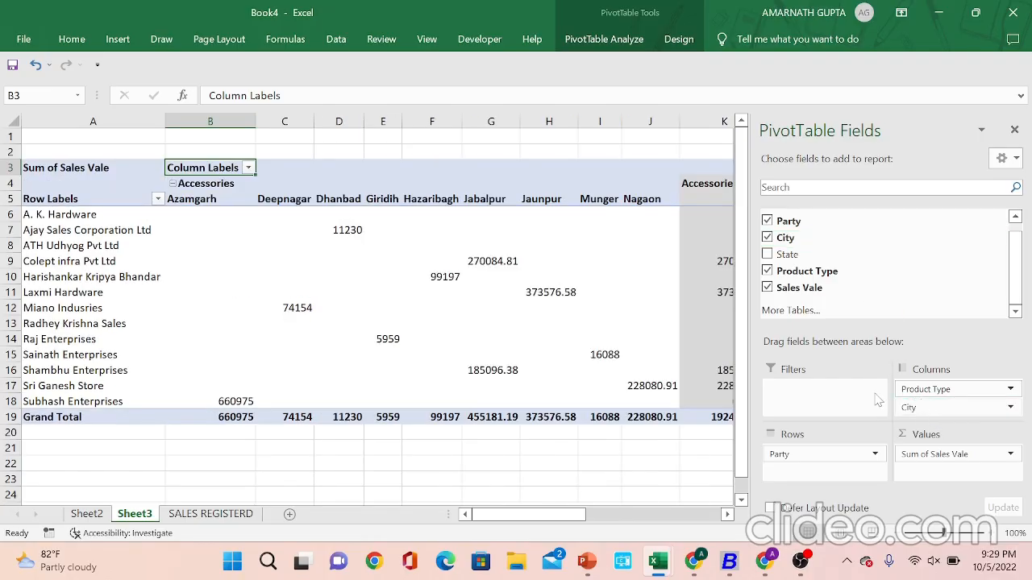
left_click(645, 313)
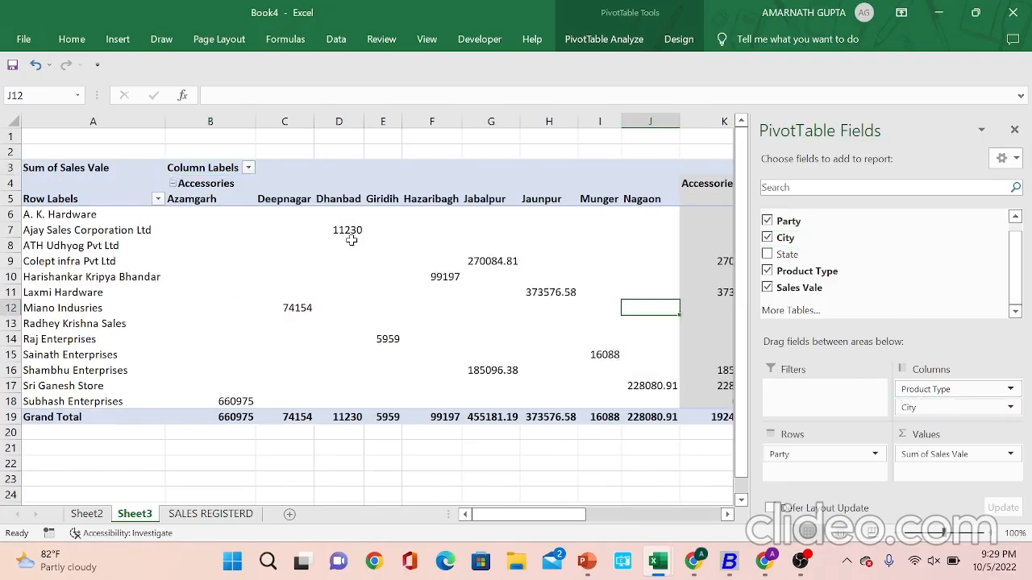
left_click(95, 217)
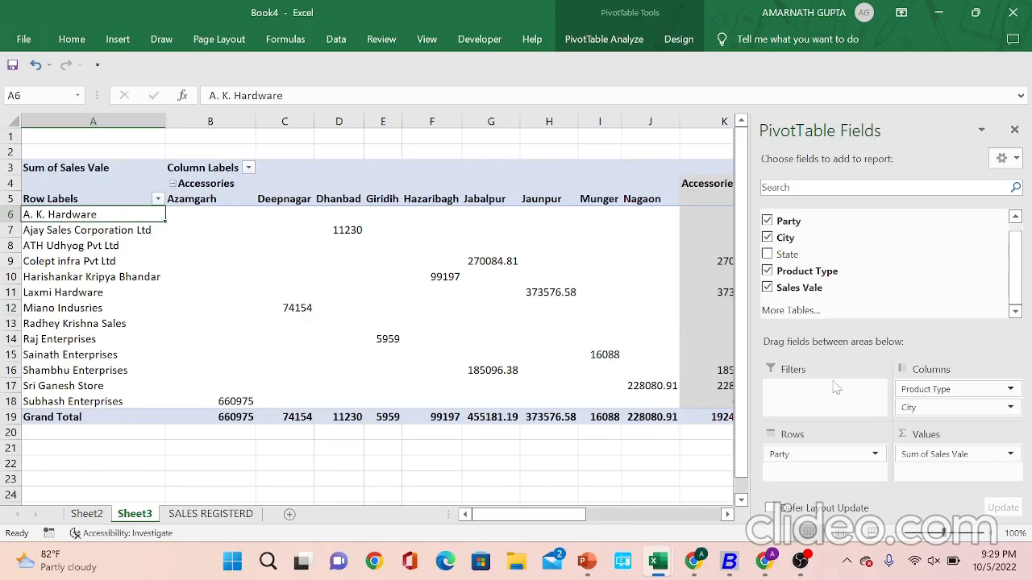
left_click_drag(909, 411, 799, 476)
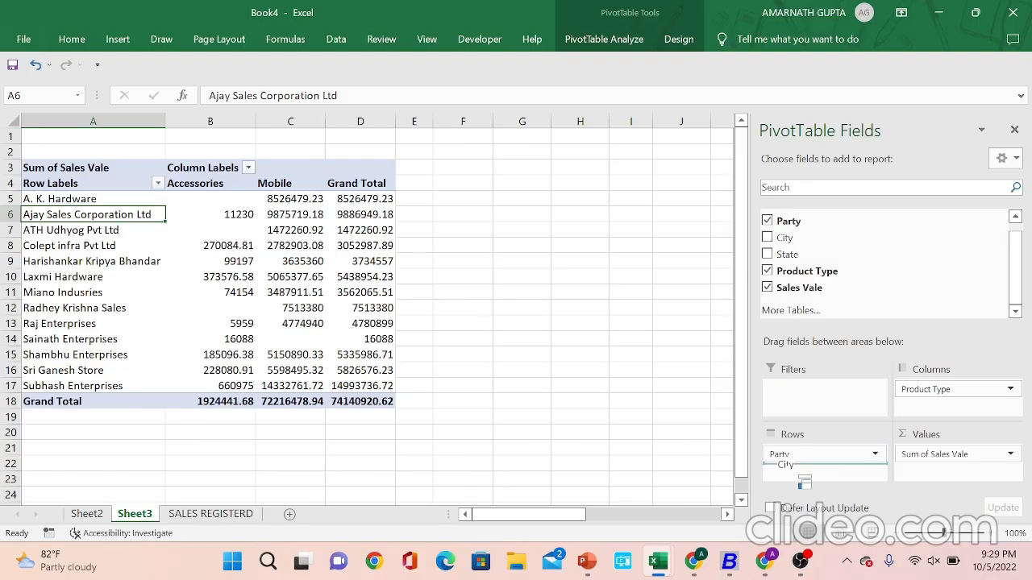
left_click_drag(799, 475, 796, 473)
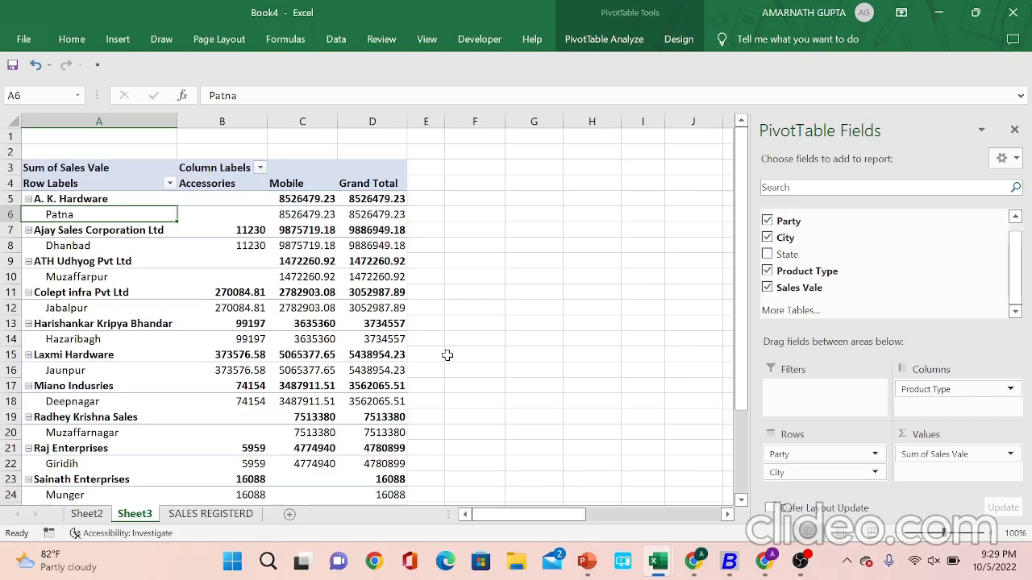
Examine the cities listed under each party in the PivotTable's row labels, from A. K. Hardware down to Radhey Krishna Sales.
left_click(114, 199)
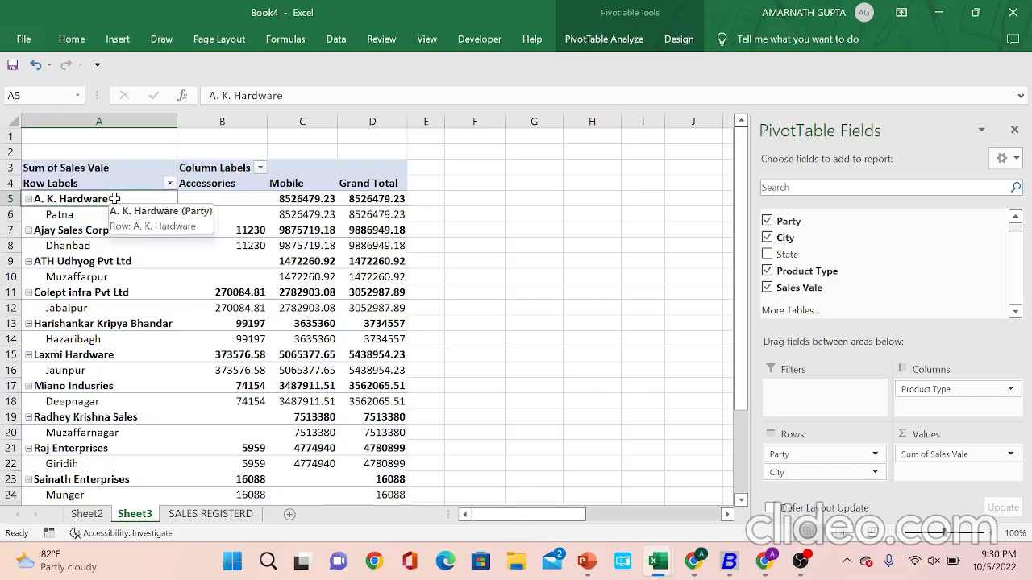
key("Down")
key("Down")
key("Down")
key("Down")
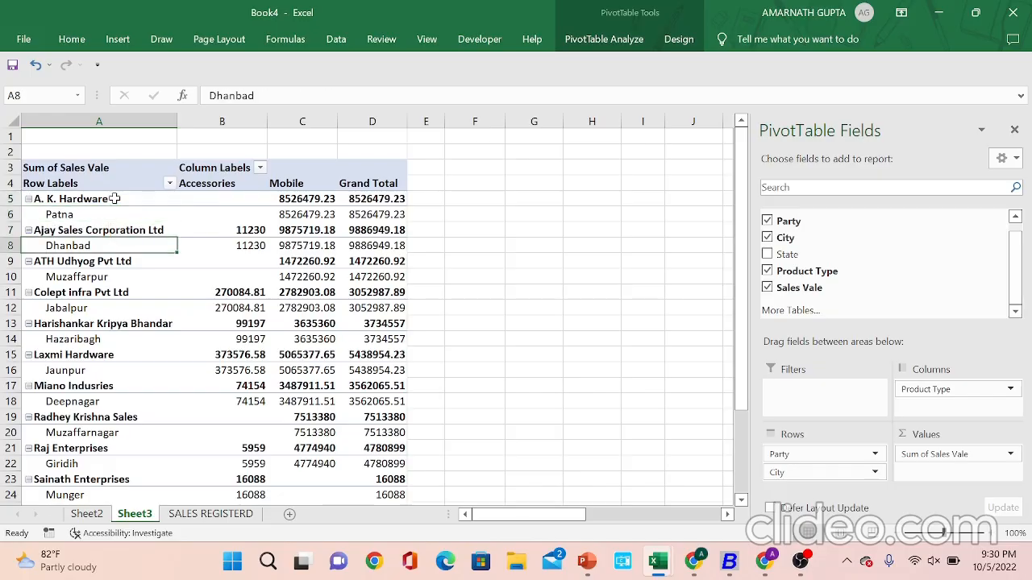
key("Down")
key("Down")
key("Down")
key("Down")
key("Down")
key("Down")
key("Down")
key("Down")
key("Down")
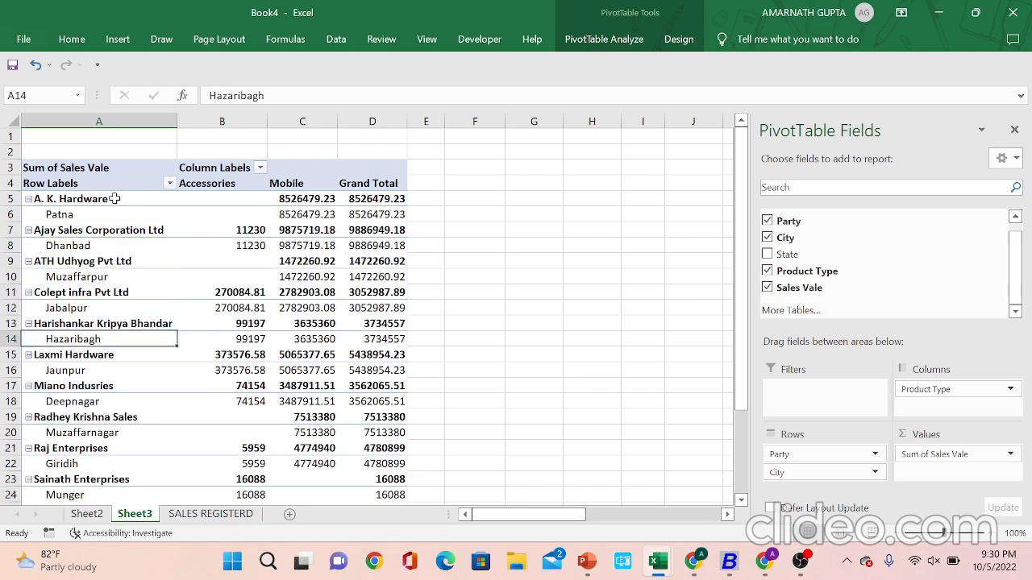
key("Down")
key("Down")
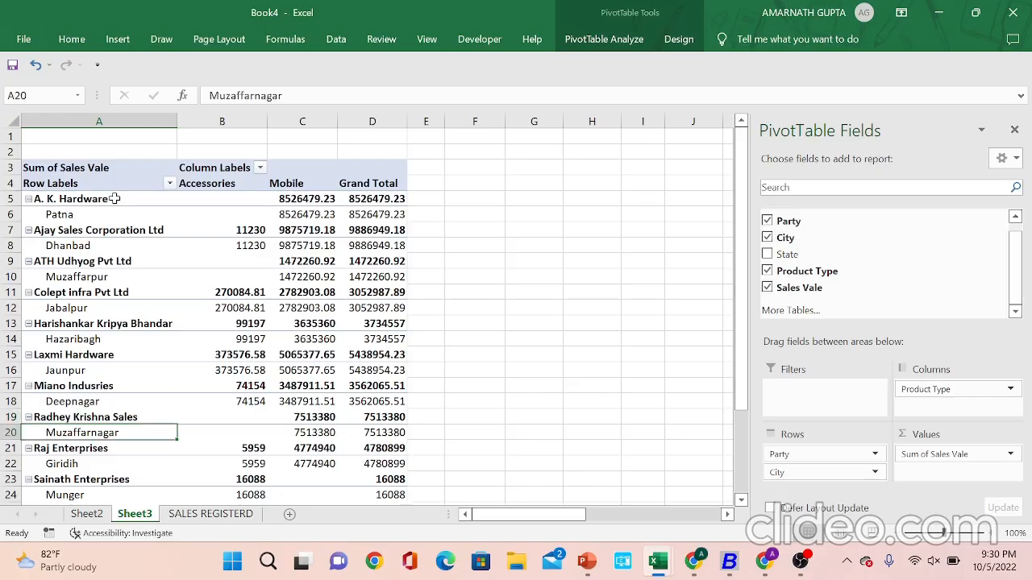
Switch the PivotTable to the classic PivotTable layout and check its separate Party and City columns.
right_click(72, 243)
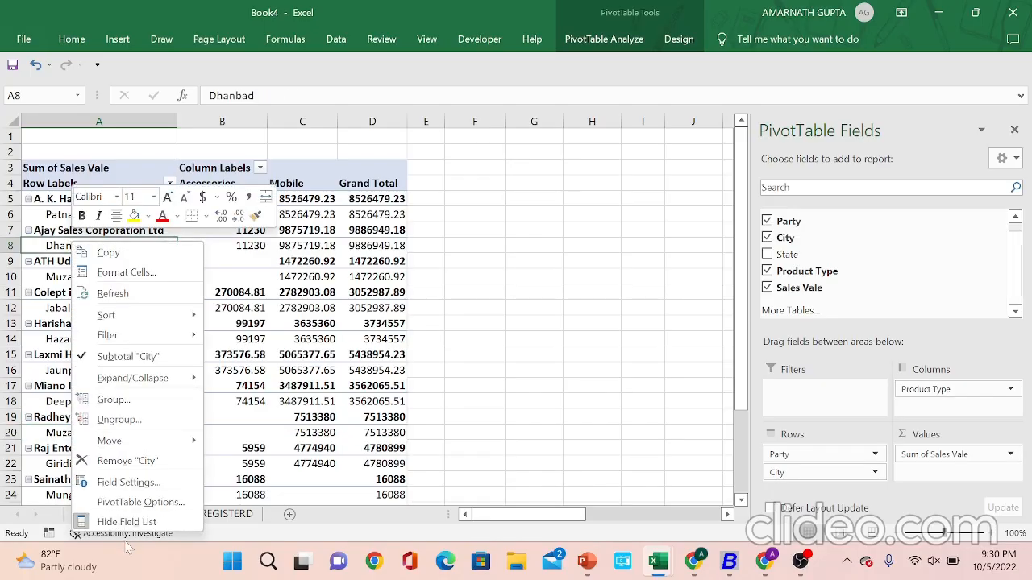
left_click(139, 503)
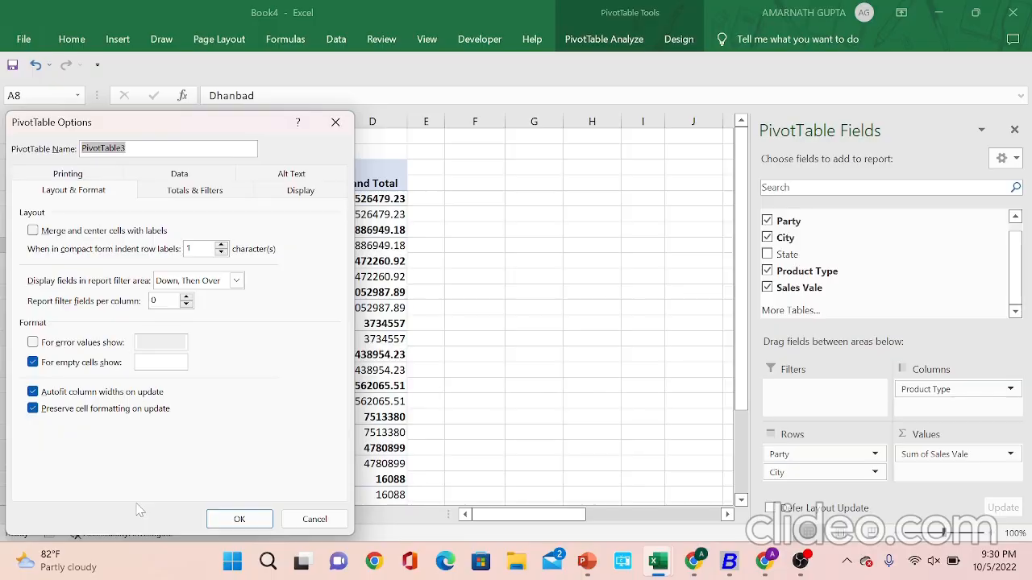
left_click(314, 193)
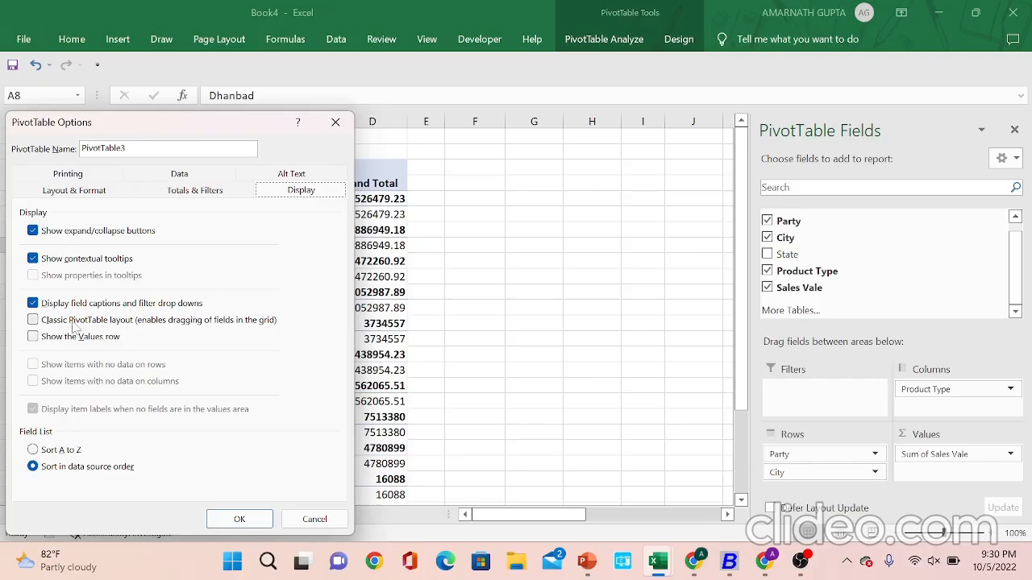
left_click(33, 320)
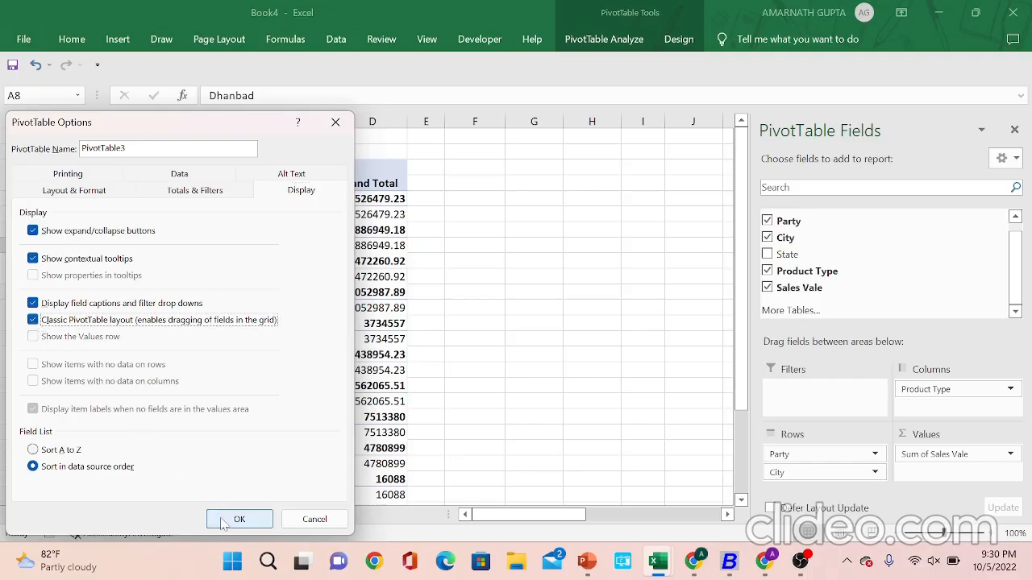
left_click(233, 518)
left_click(127, 297)
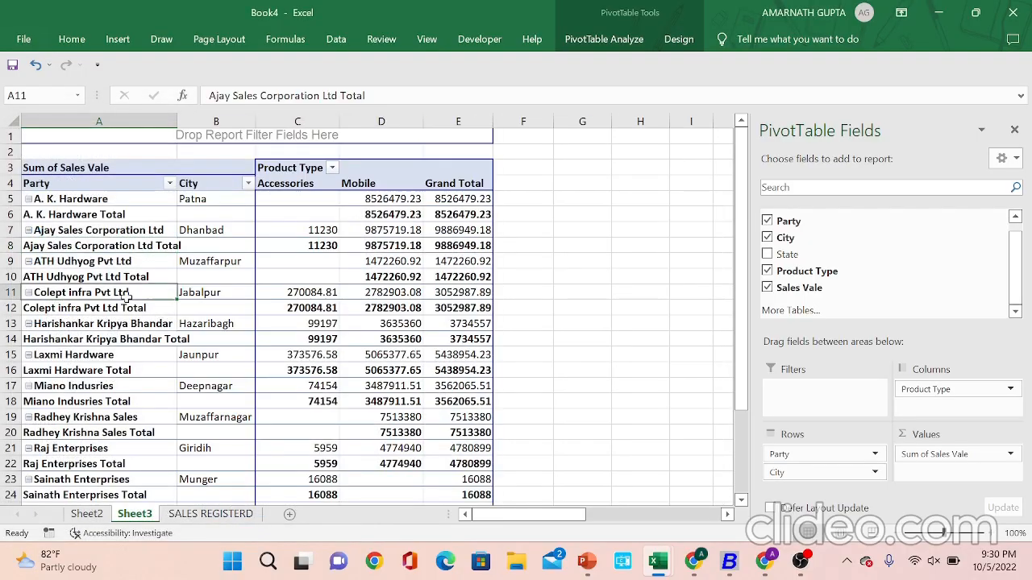
left_click(224, 292)
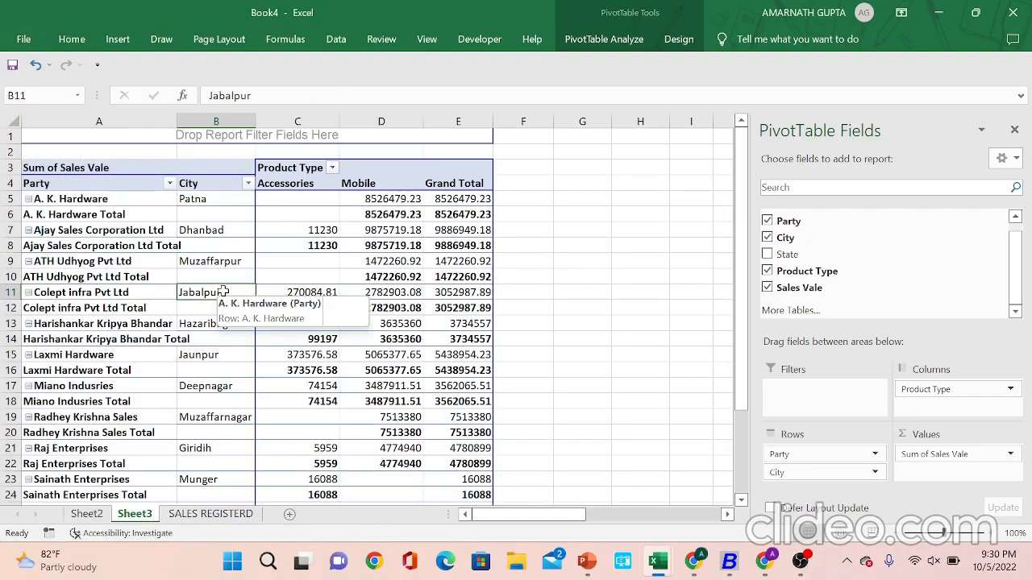
left_click(124, 201)
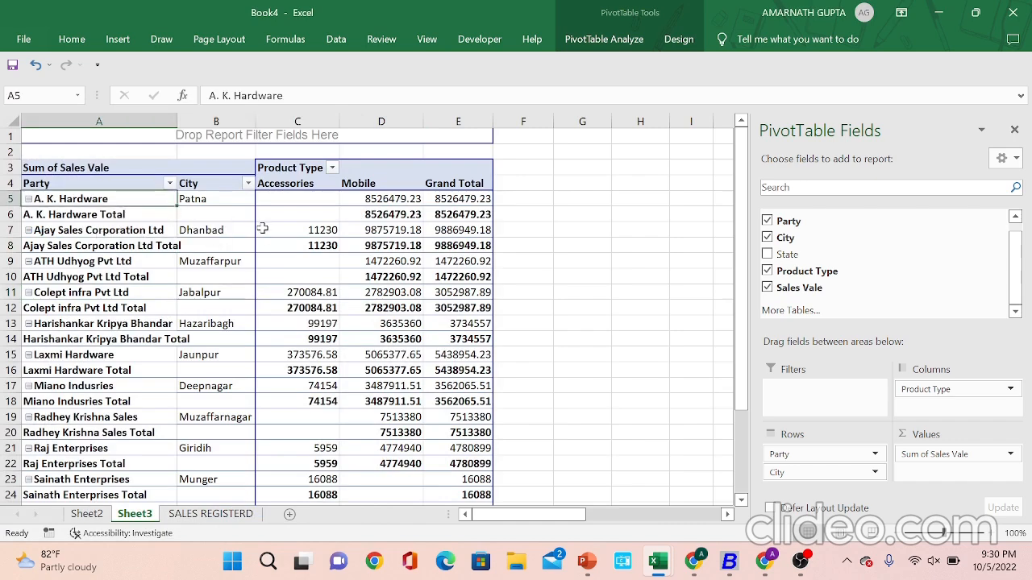
left_click(97, 222)
left_click(101, 261)
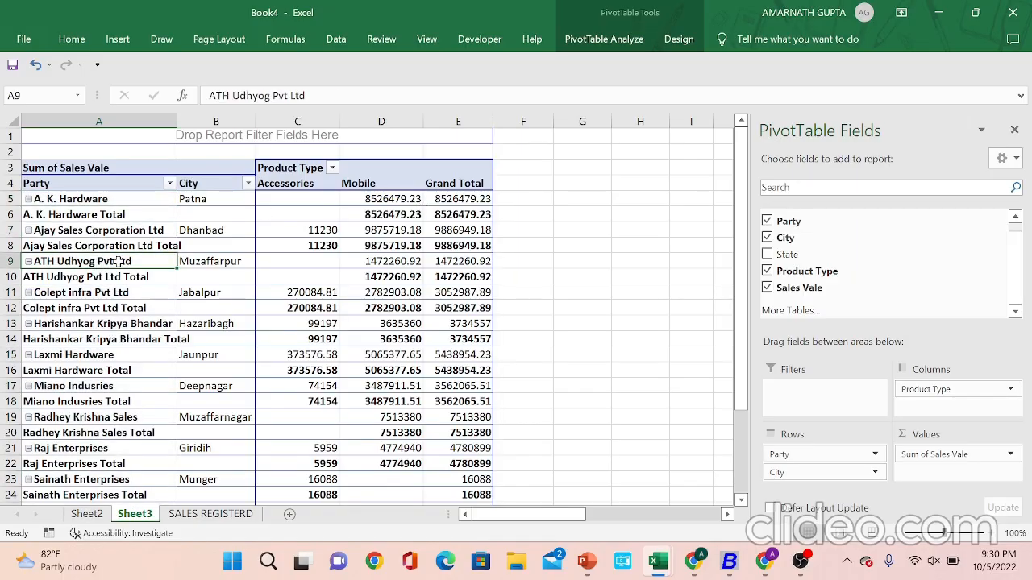
left_click(121, 329)
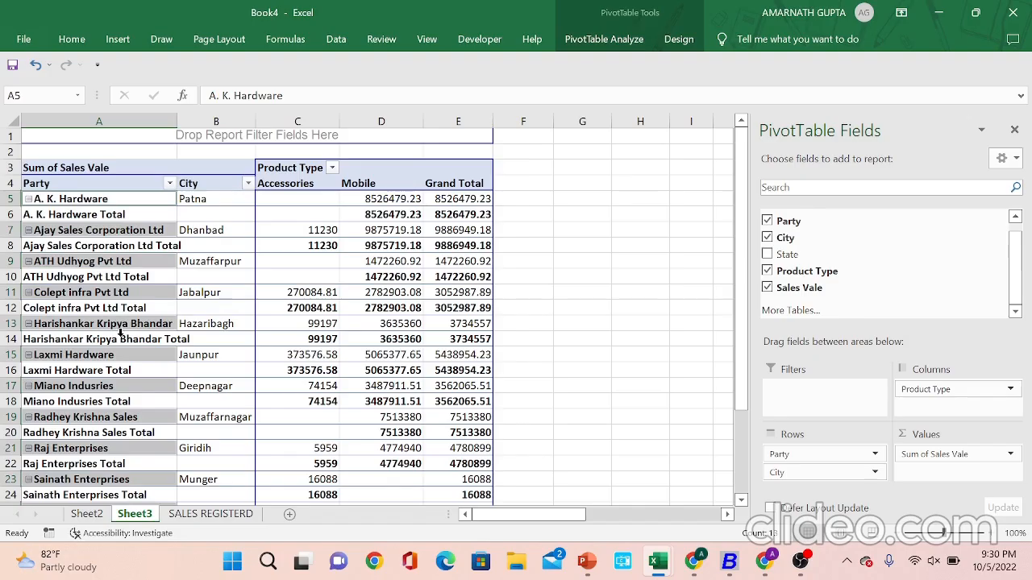
Remove the Party subtotals from the PivotTable and check the city and sales cells.
left_click(103, 308)
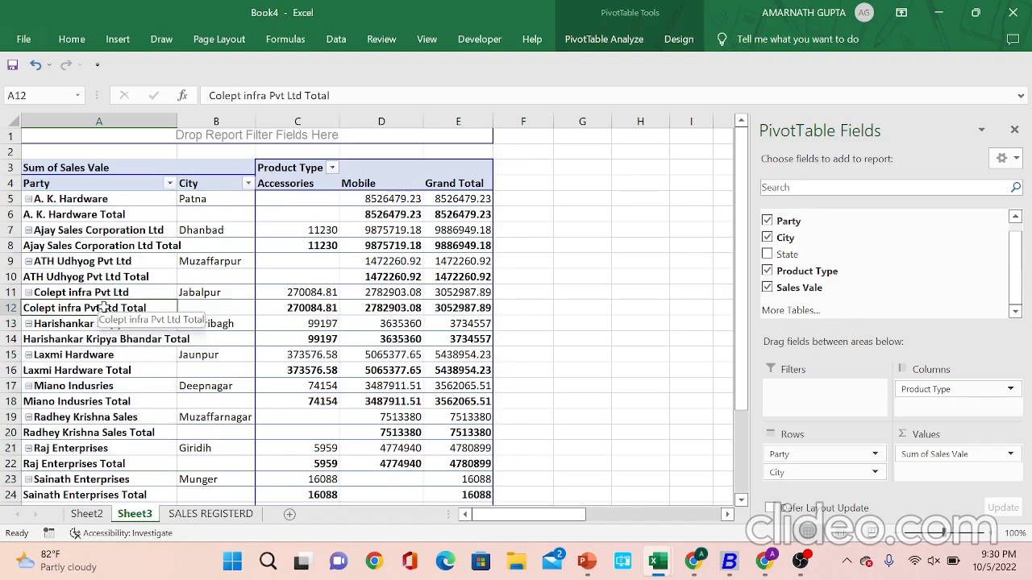
right_click(103, 308)
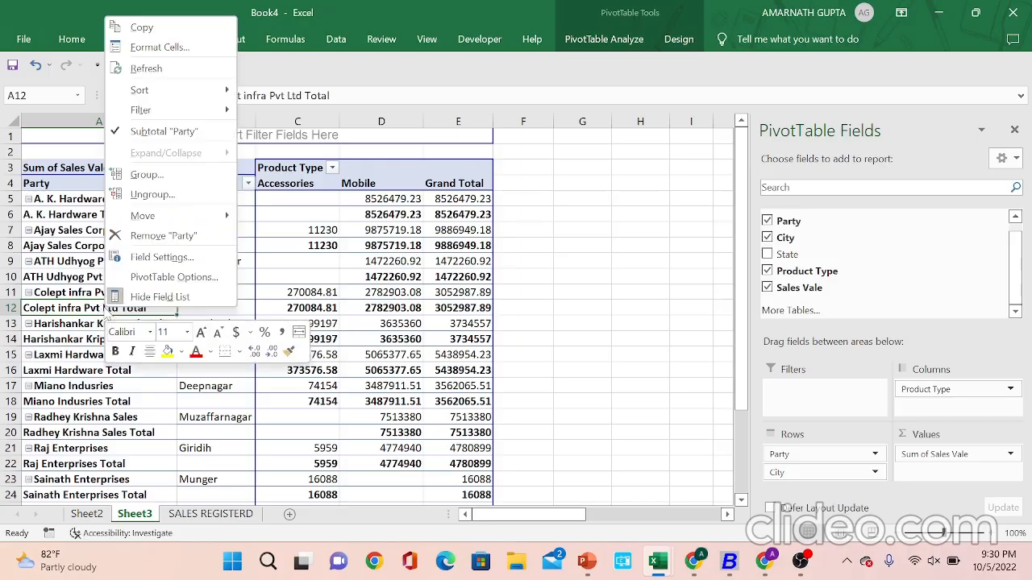
left_click(199, 133)
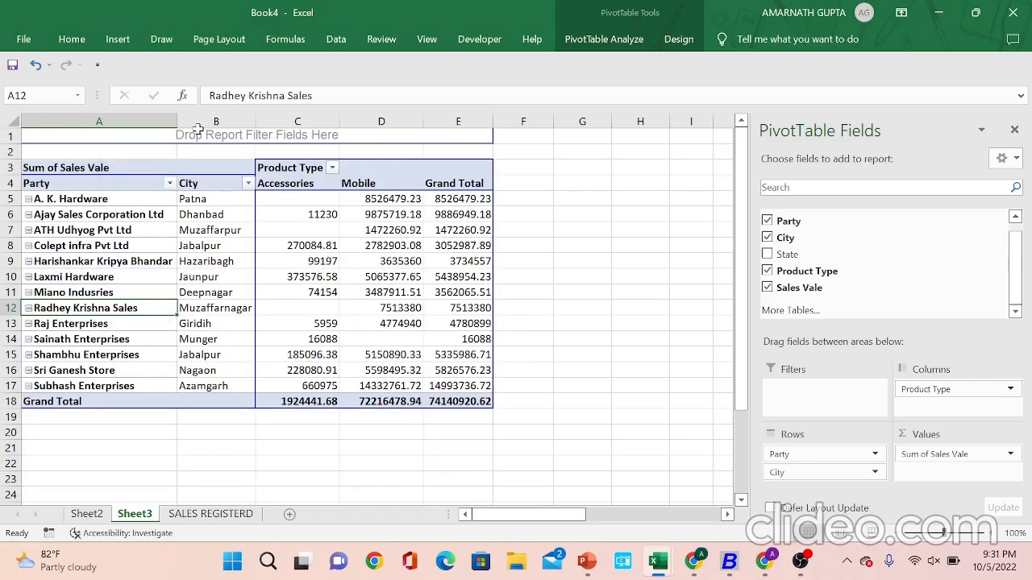
left_click(226, 280)
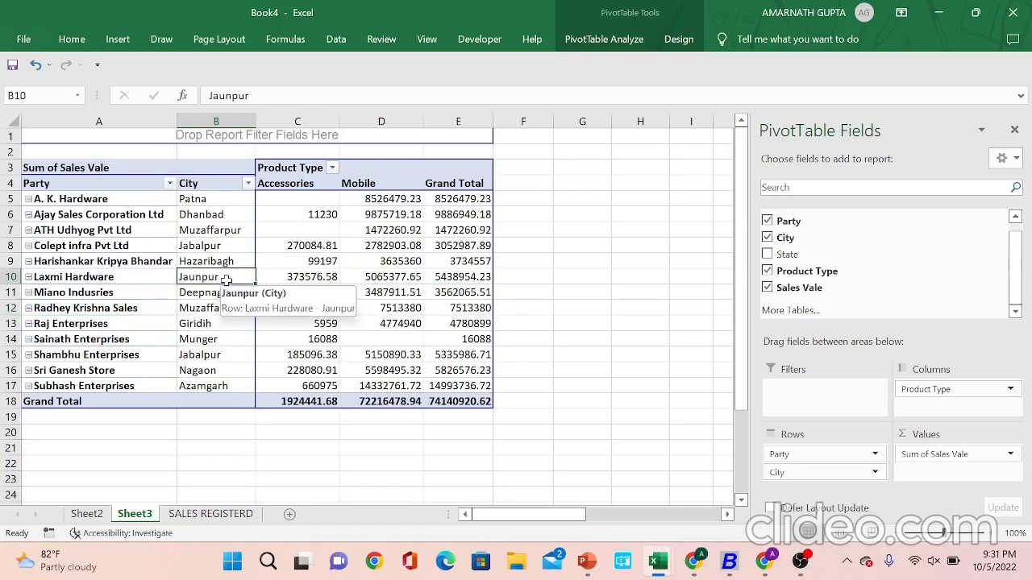
left_click(300, 292)
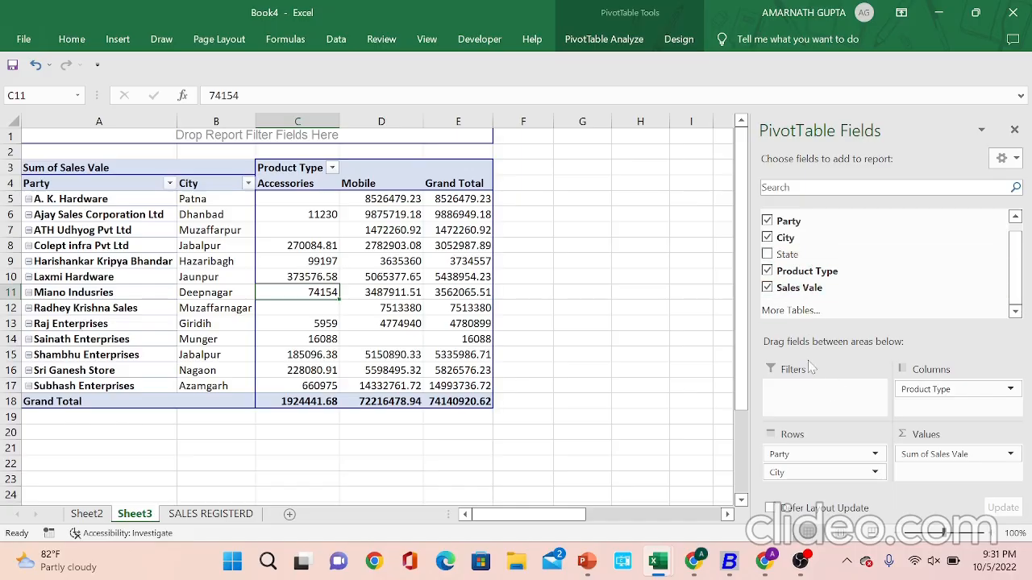
Add the State field as a report filter above the PivotTable.
left_click_drag(787, 253, 798, 390)
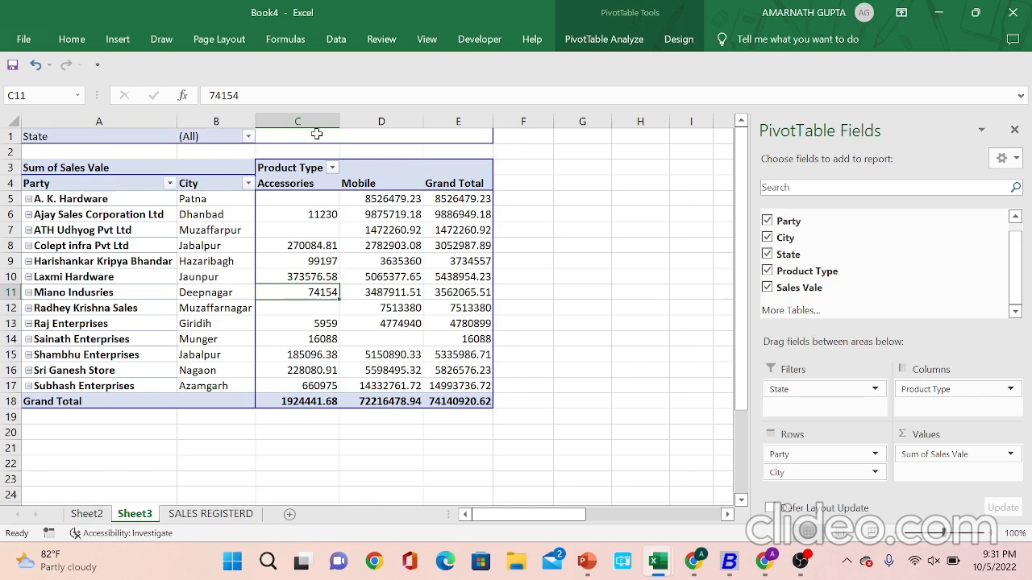
left_click(196, 135)
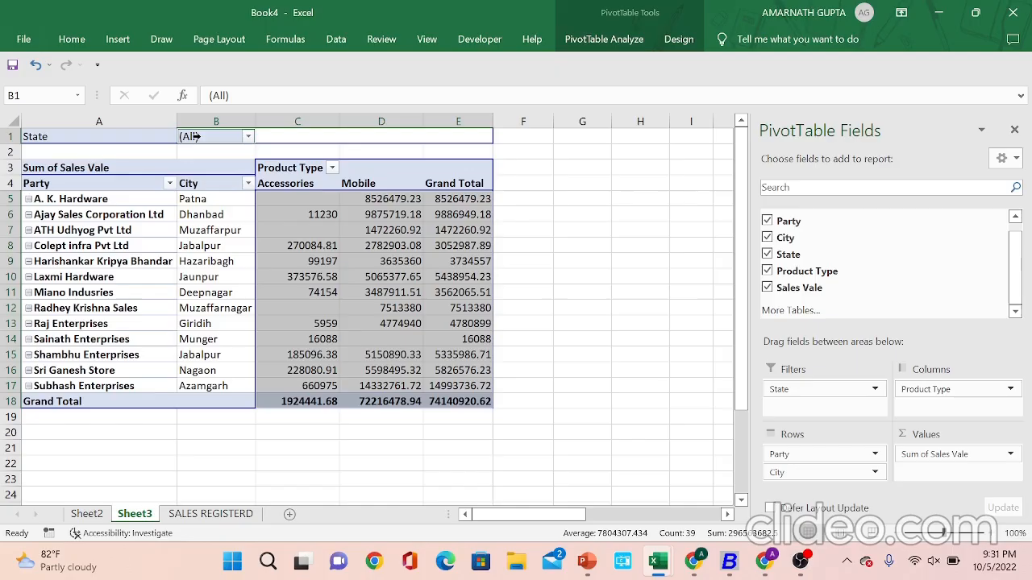
left_click(306, 140)
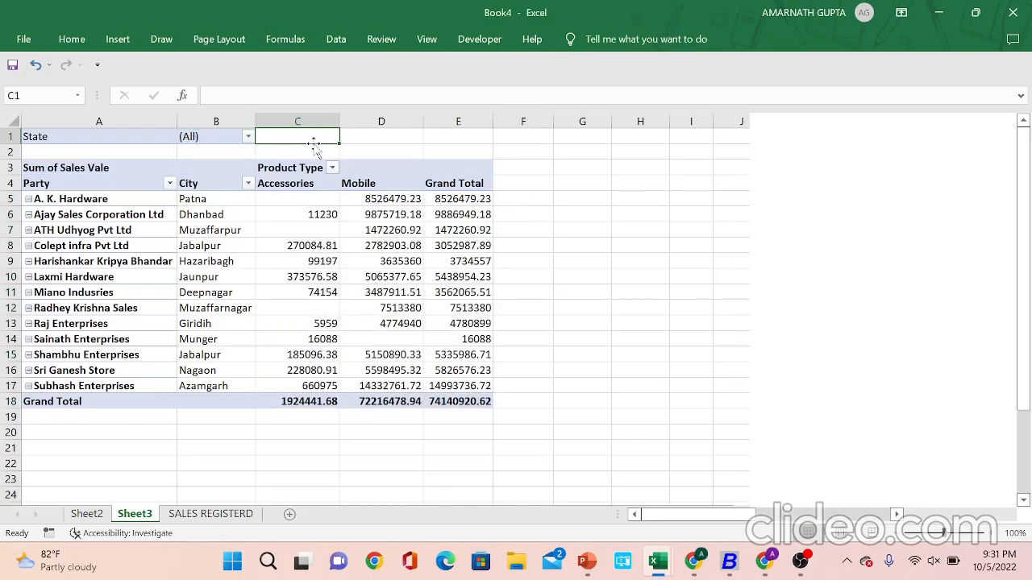
Filter the PivotTable by State to show only Bihar.
left_click(248, 137)
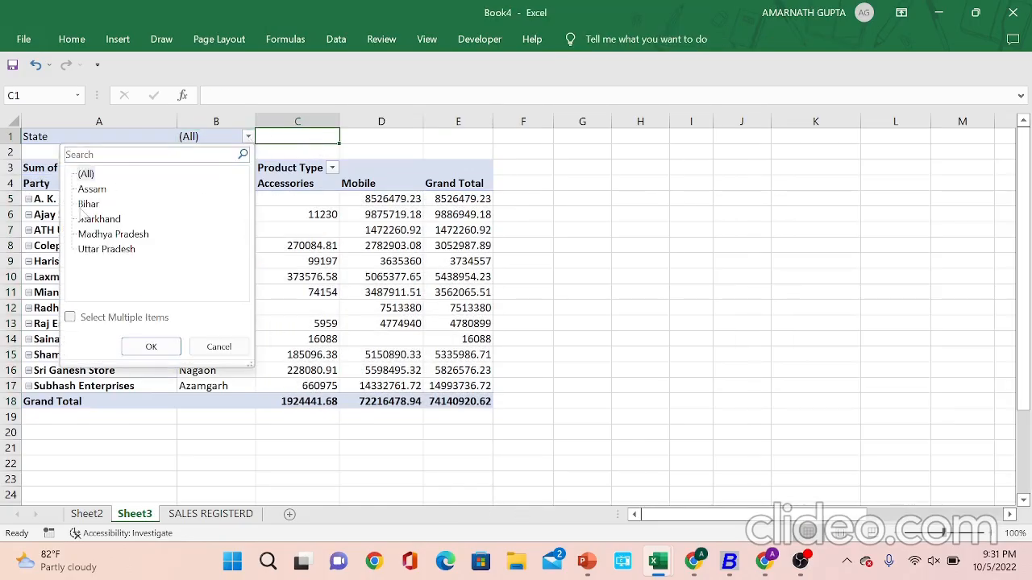
left_click(85, 206)
left_click(149, 346)
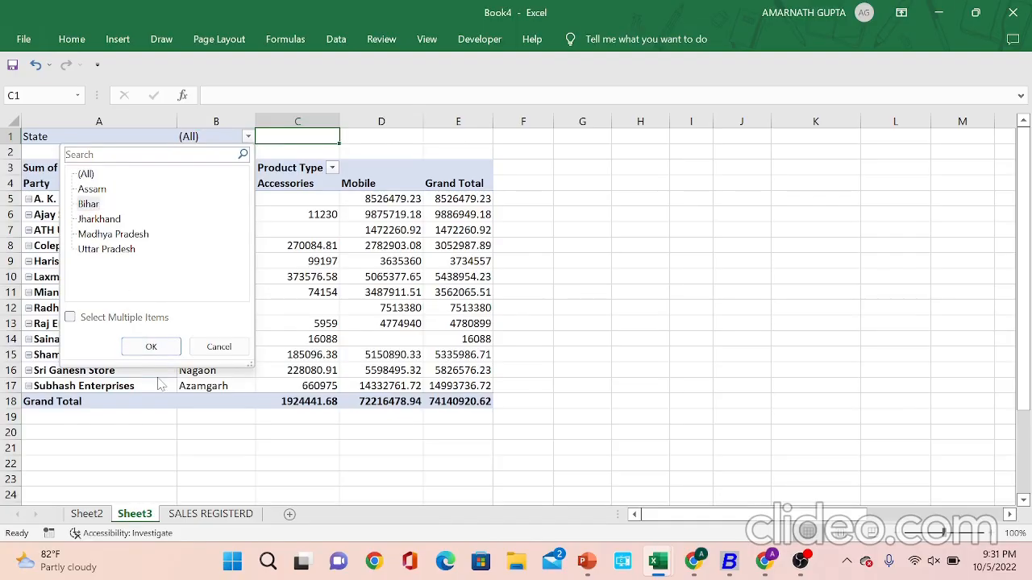
left_click(160, 353)
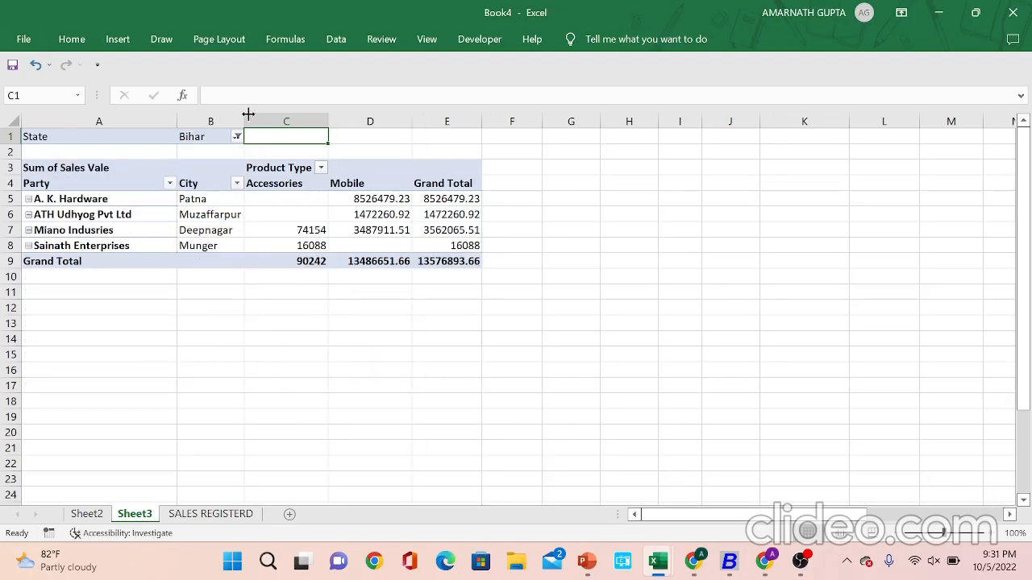
Filter the PivotTable by State to Madhya Pradesh, and reset the filter to all states.
left_click(237, 136)
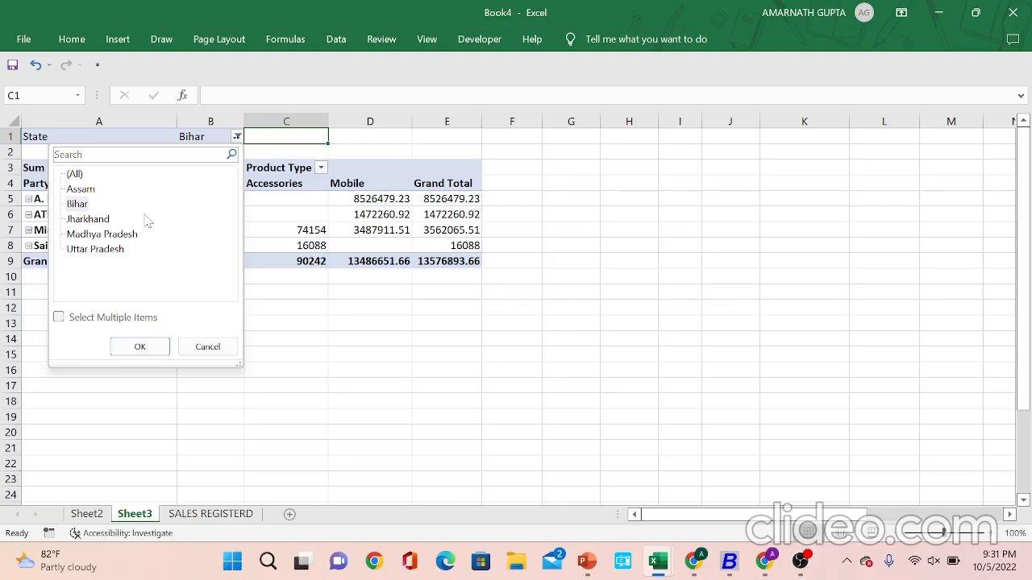
left_click(116, 235)
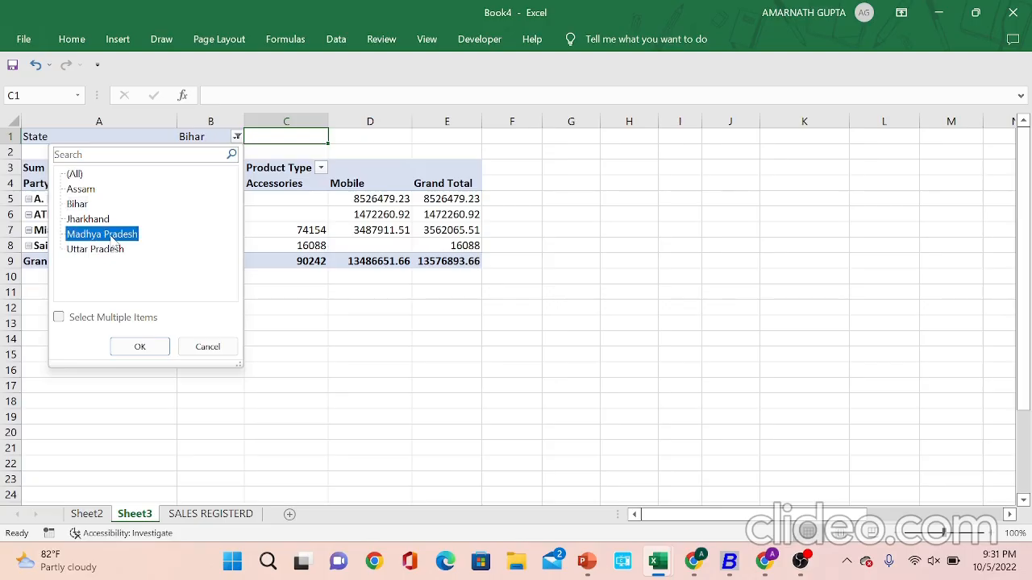
left_click(141, 355)
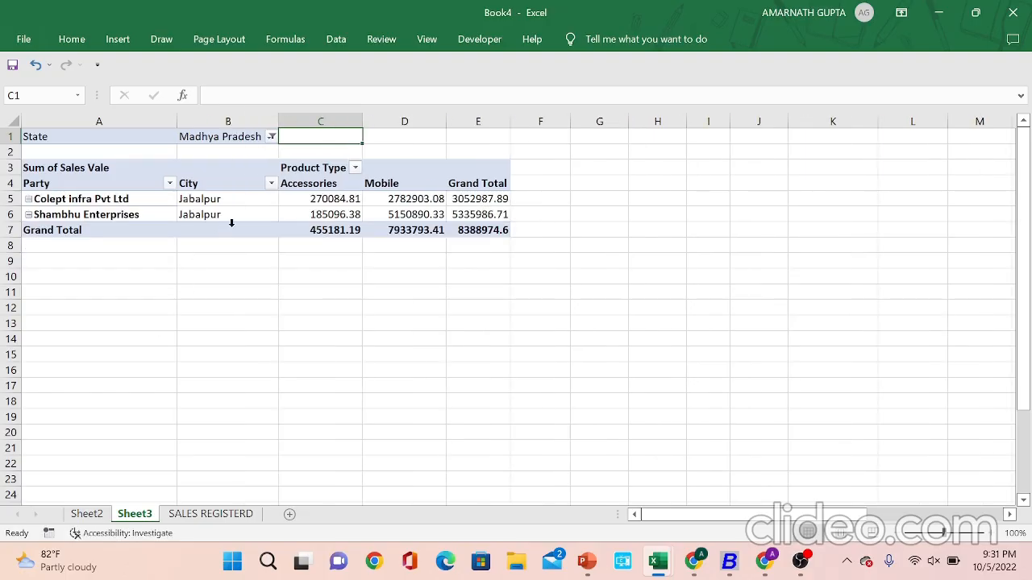
left_click(272, 137)
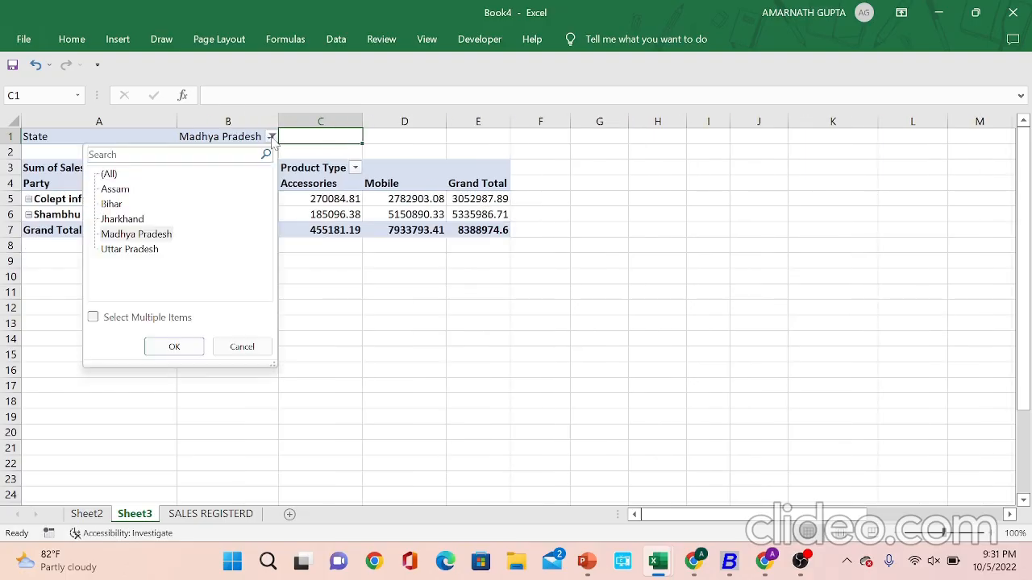
left_click(110, 174)
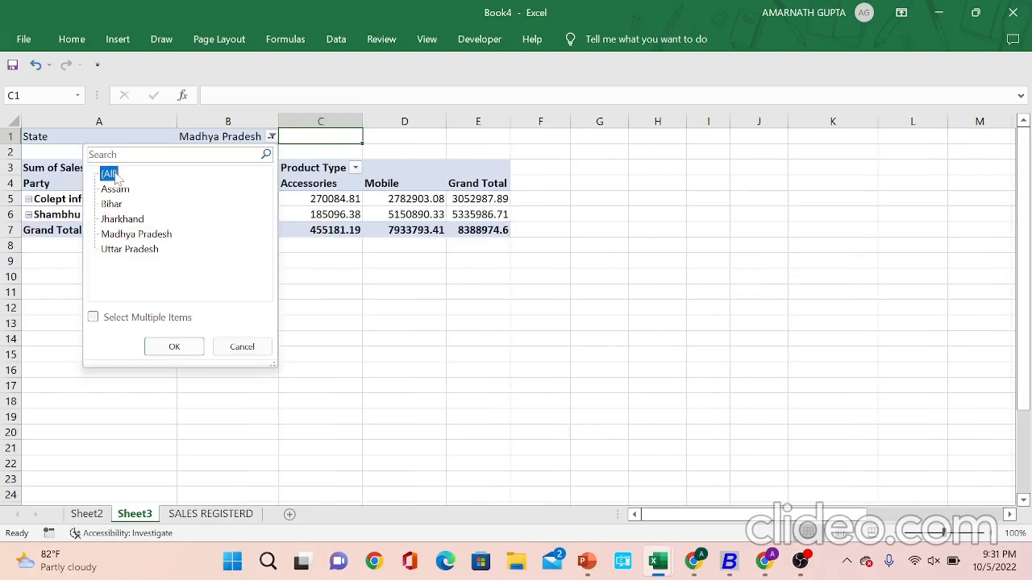
left_click(160, 351)
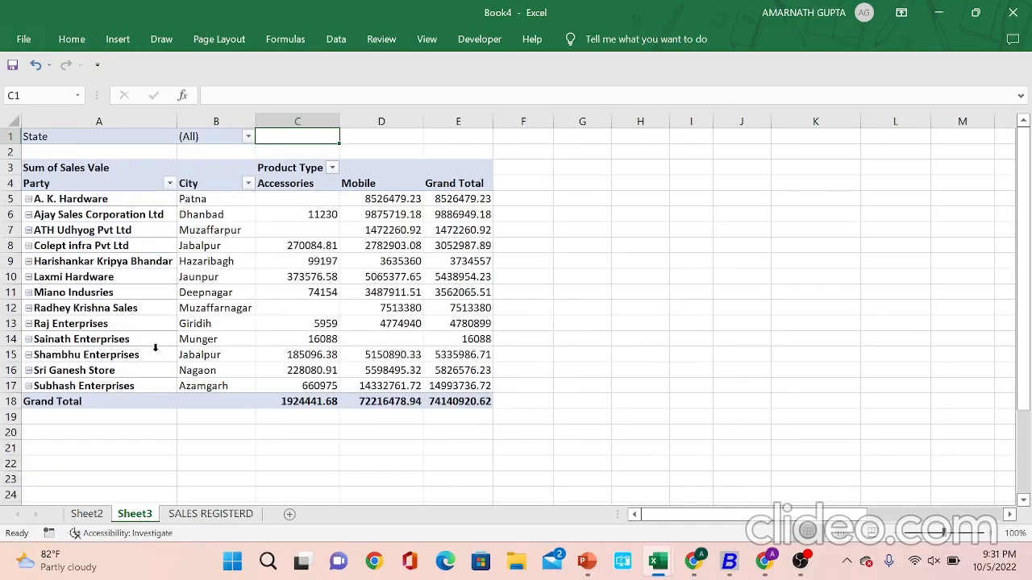
Check the Accessories, Mobile and Grand Total sales values in the PivotTable, including the cells for A. K. Hardware and Colept infra Pvt Ltd.
left_click(470, 291)
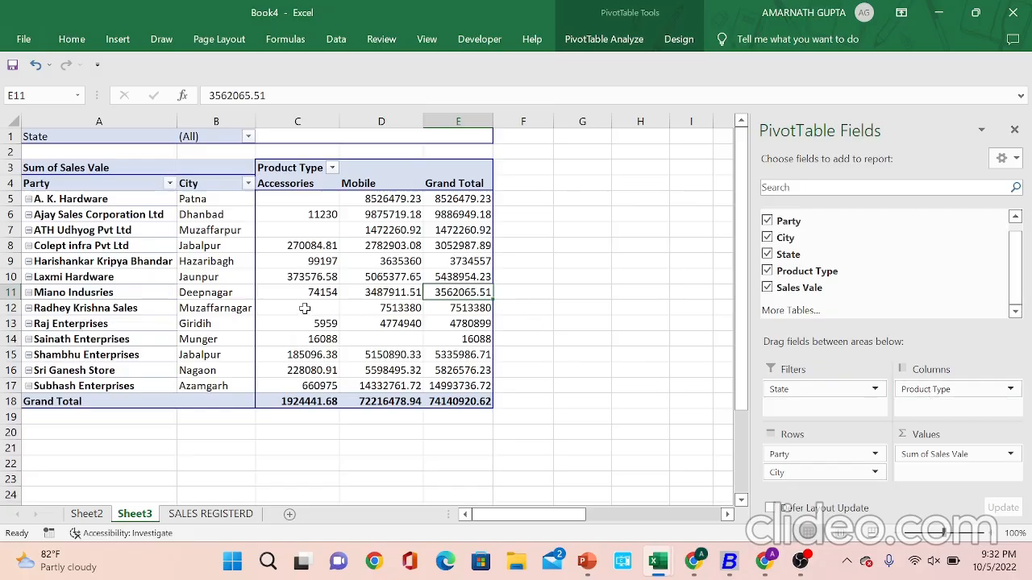
left_click(321, 202)
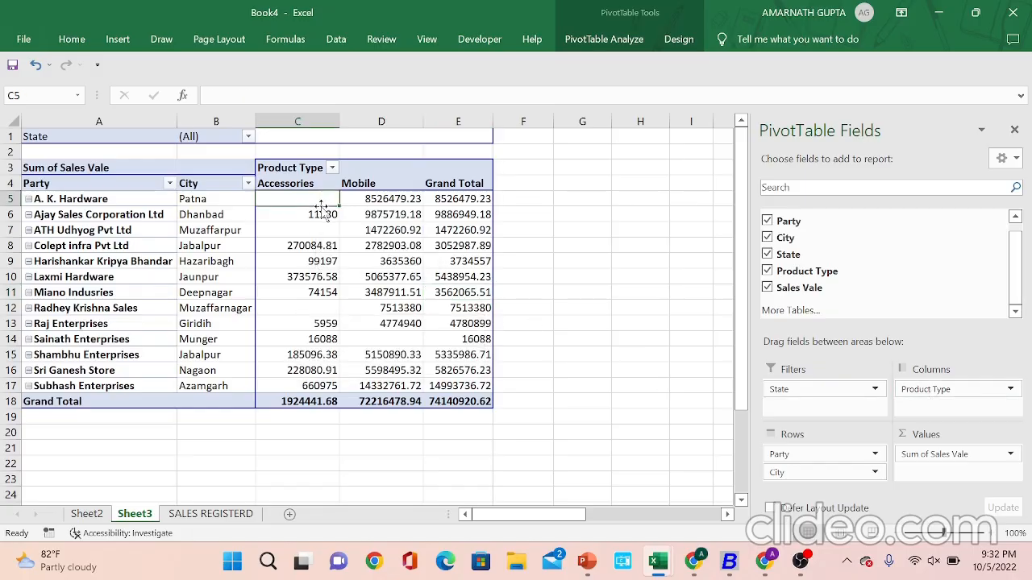
left_click(367, 206)
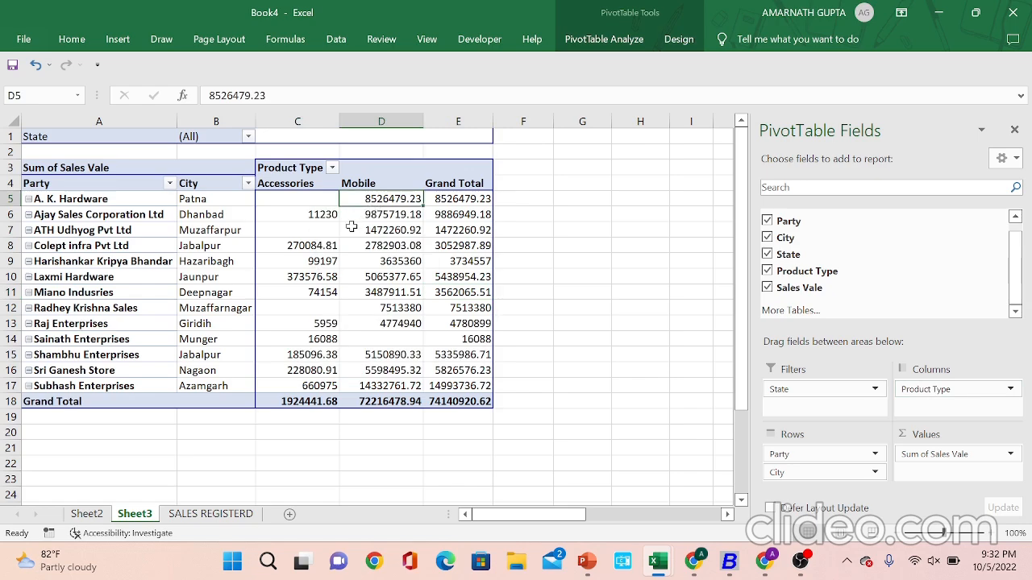
left_click(322, 247)
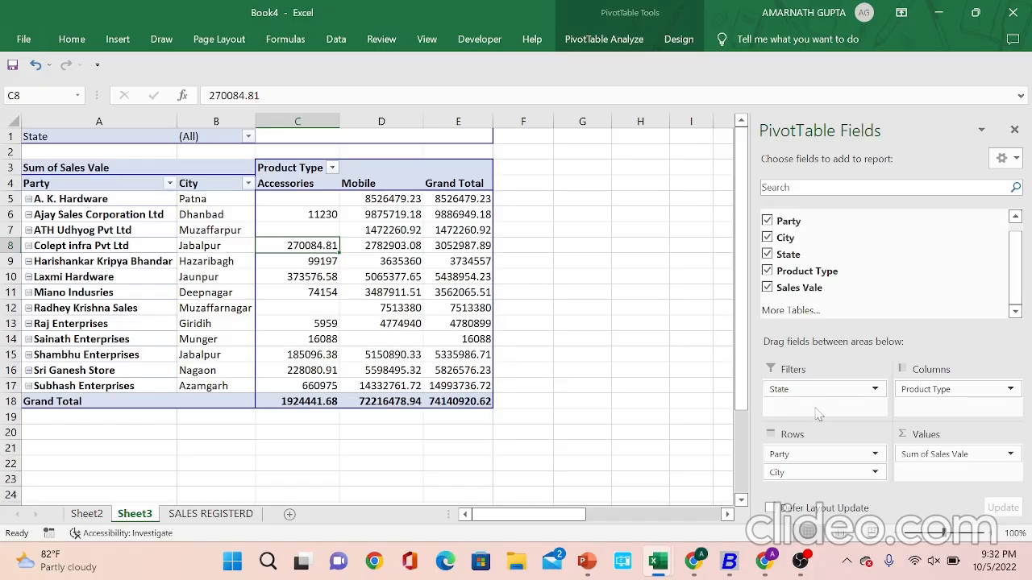
Filter the PivotTable by State to Assam, and set the filter back to all states.
left_click(248, 138)
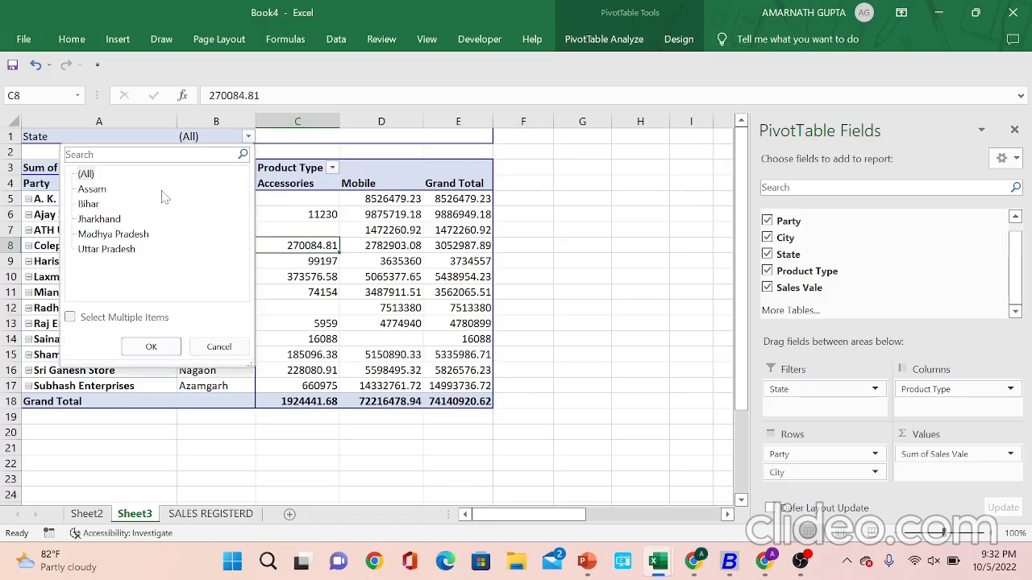
left_click(91, 189)
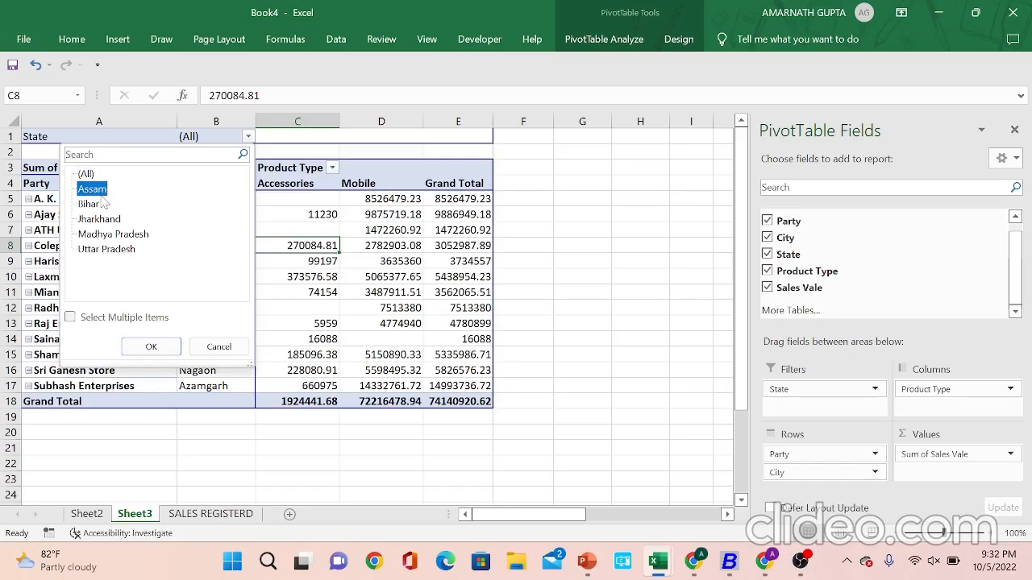
left_click(145, 347)
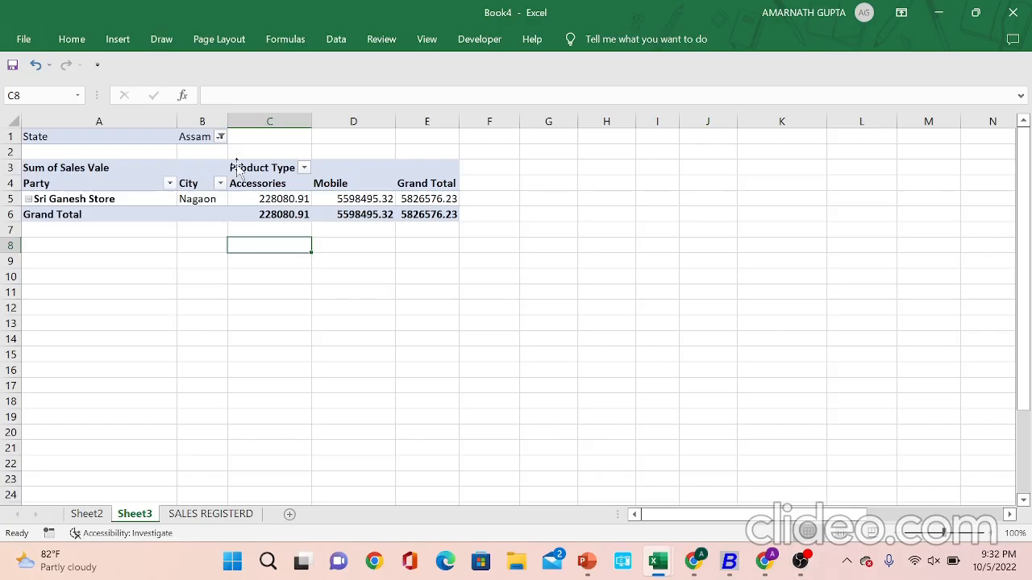
left_click(221, 136)
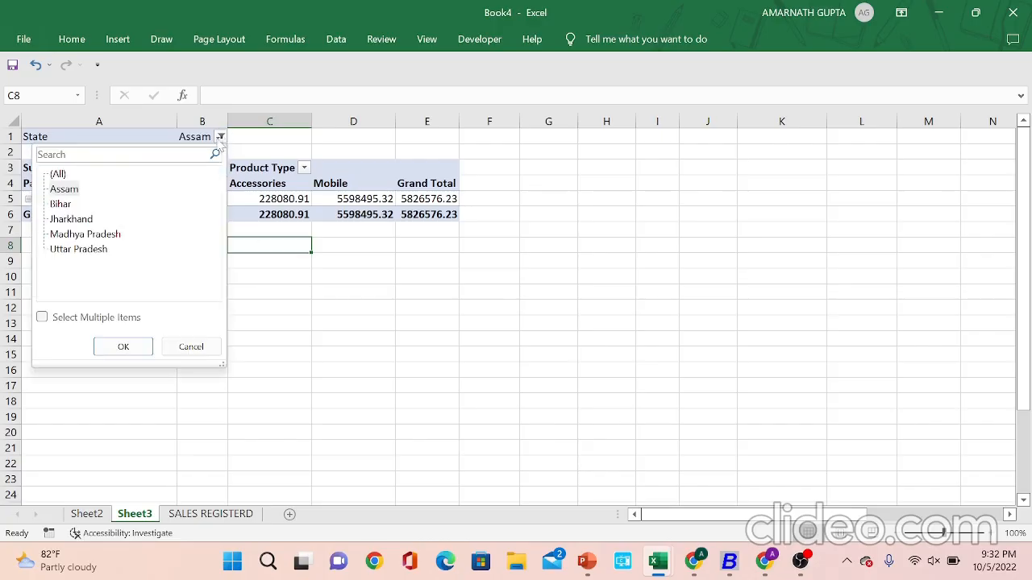
left_click(53, 174)
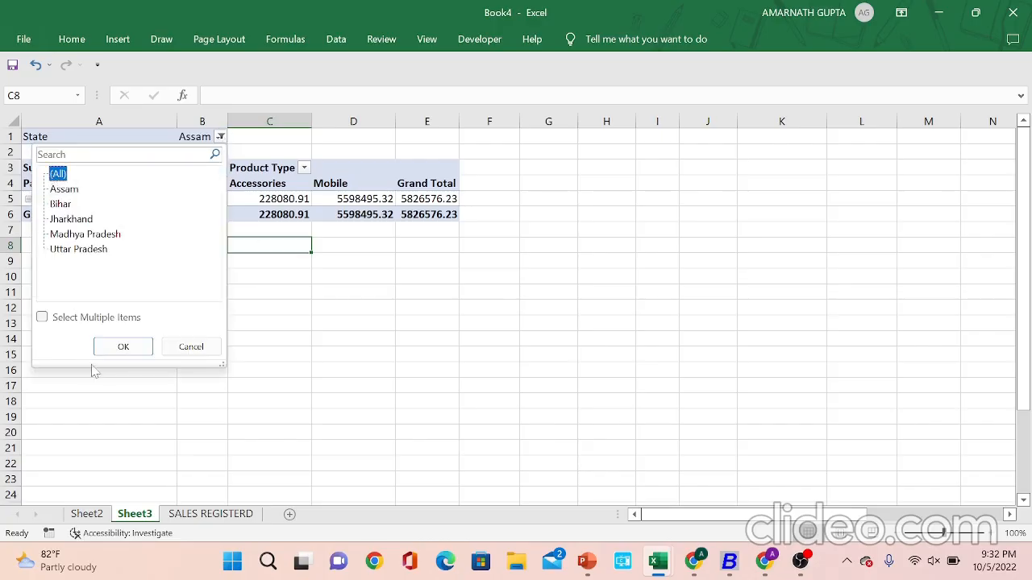
left_click(124, 346)
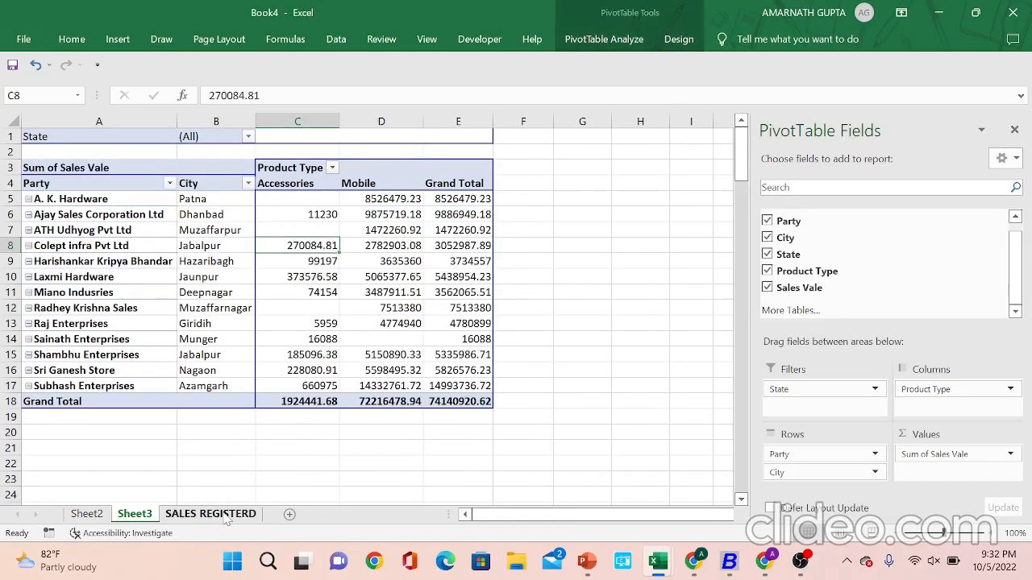
Look at the State column in the SALES REGISTERD sheet, and return to Sheet3 to check the PivotTable's sales values.
left_click(218, 512)
left_click(288, 326)
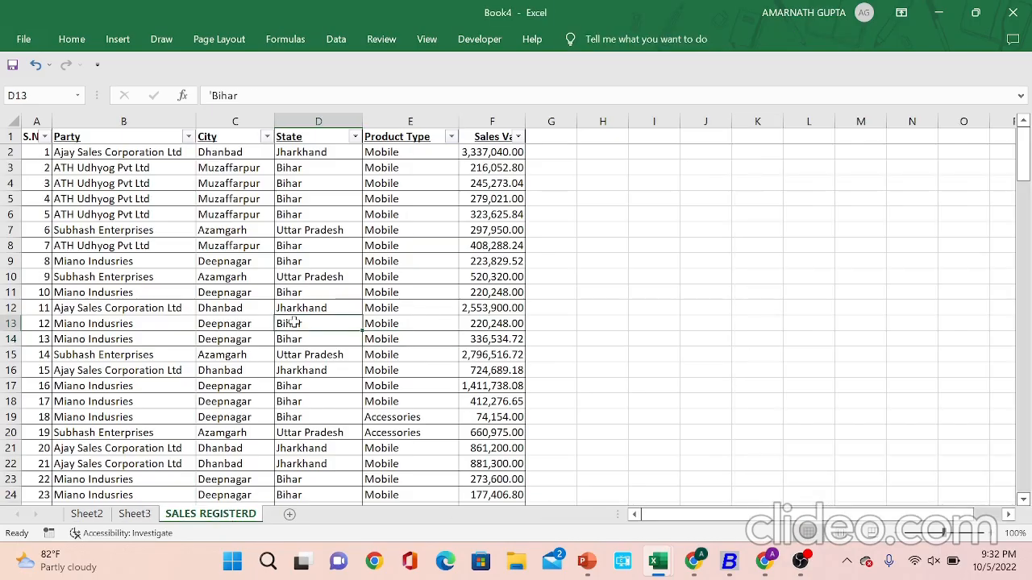
left_click(147, 516)
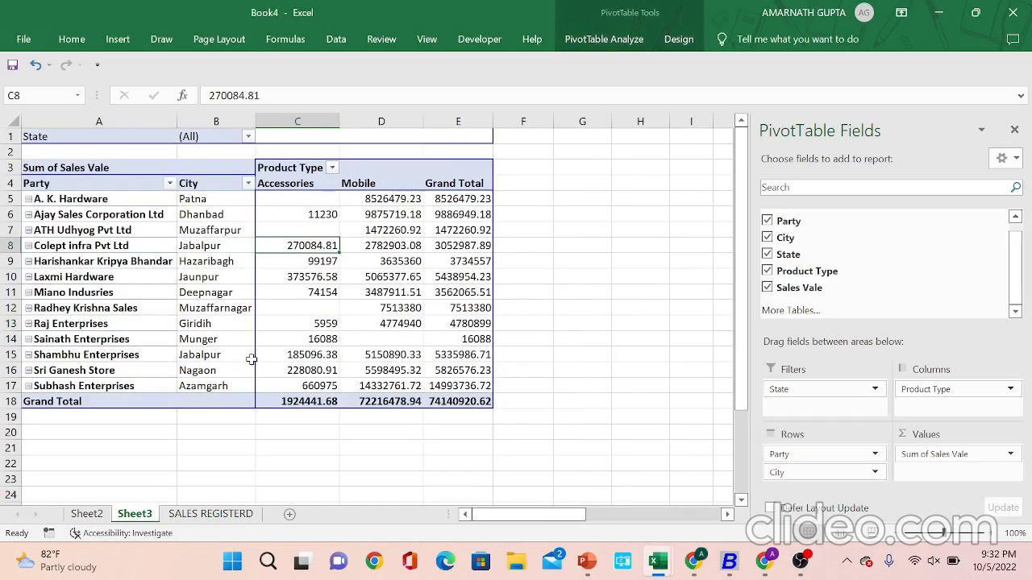
left_click(306, 337)
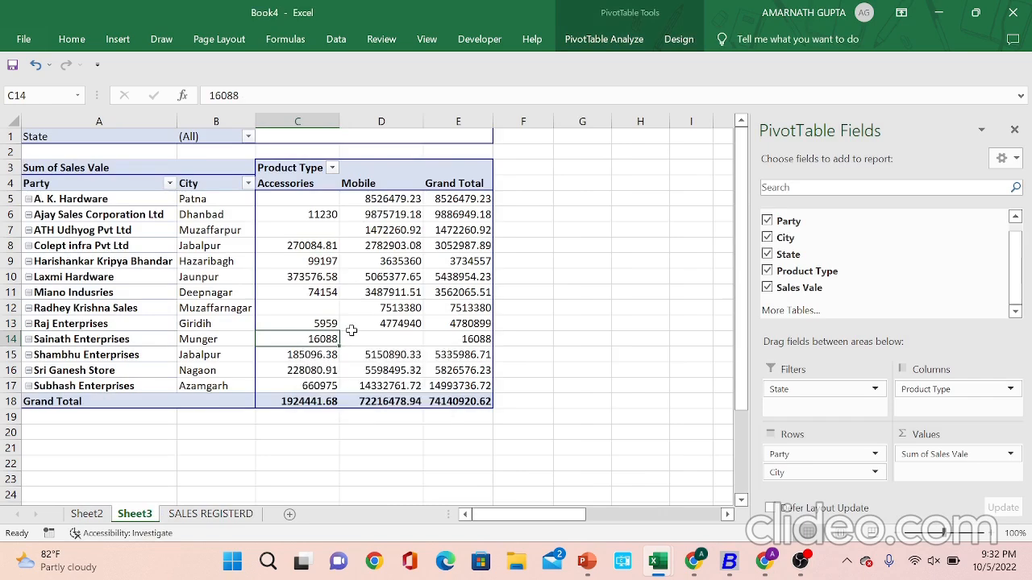
mouse_move(351, 330)
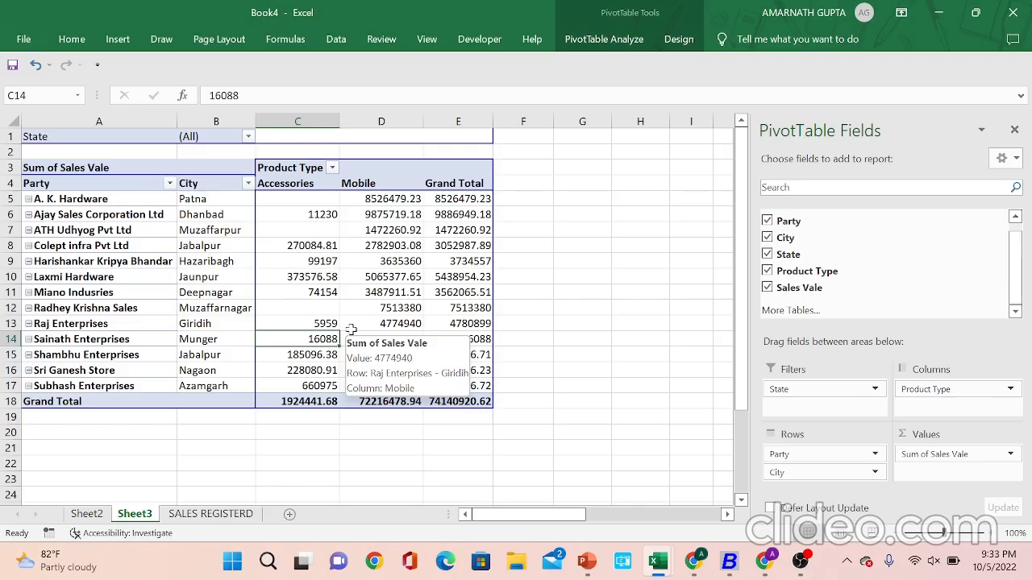
left_click(362, 229)
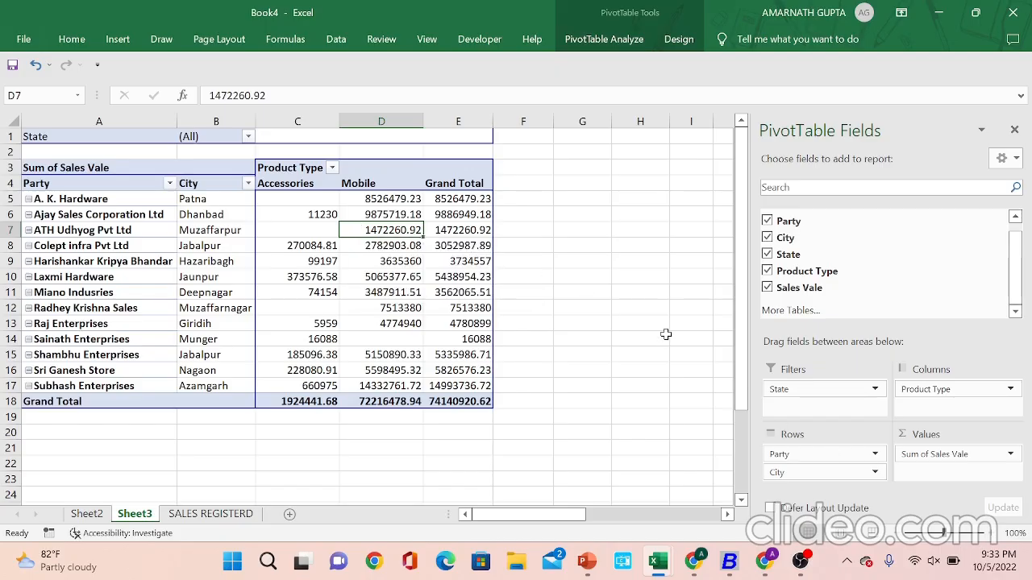
left_click(532, 276)
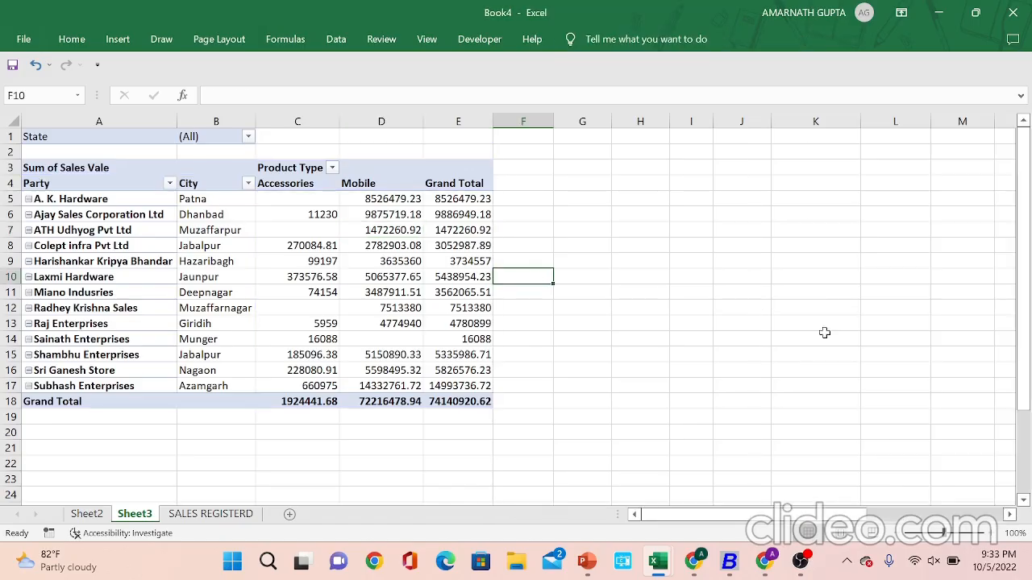
Change the Sales Vale value field to be summarized by Count in the PivotTable.
left_click(407, 263)
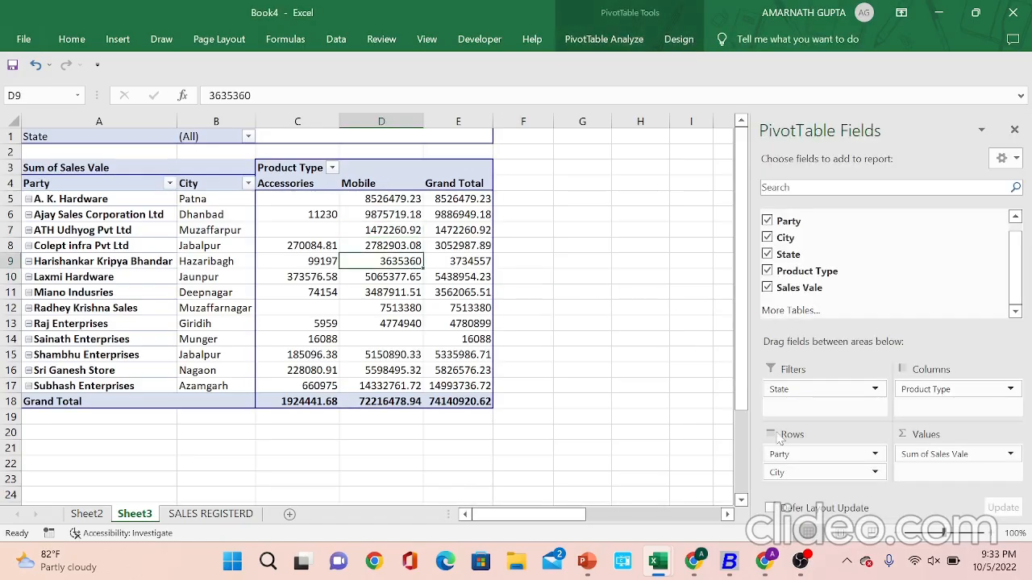
left_click(1012, 457)
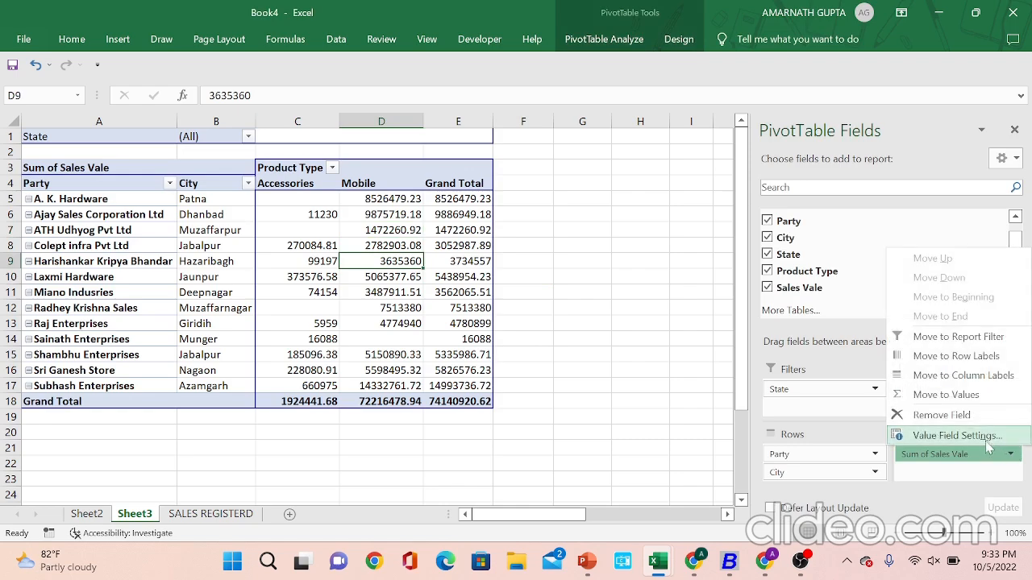
left_click(965, 469)
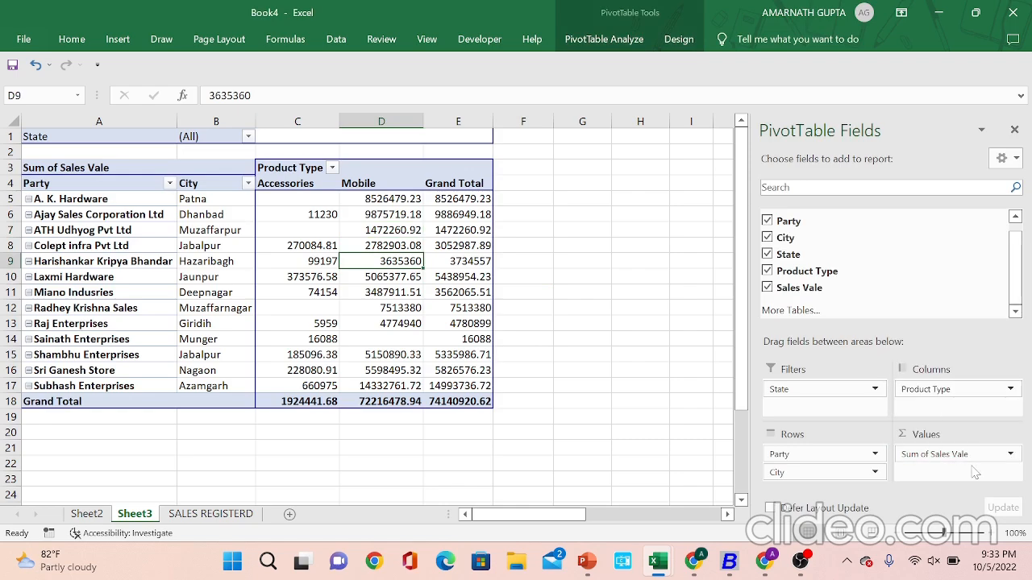
left_click(1012, 457)
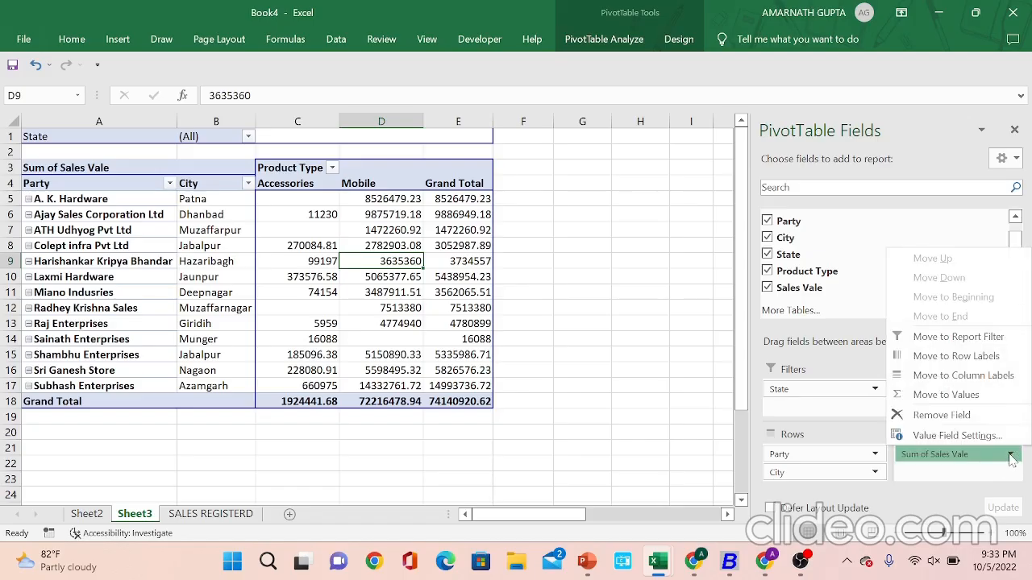
left_click(973, 440)
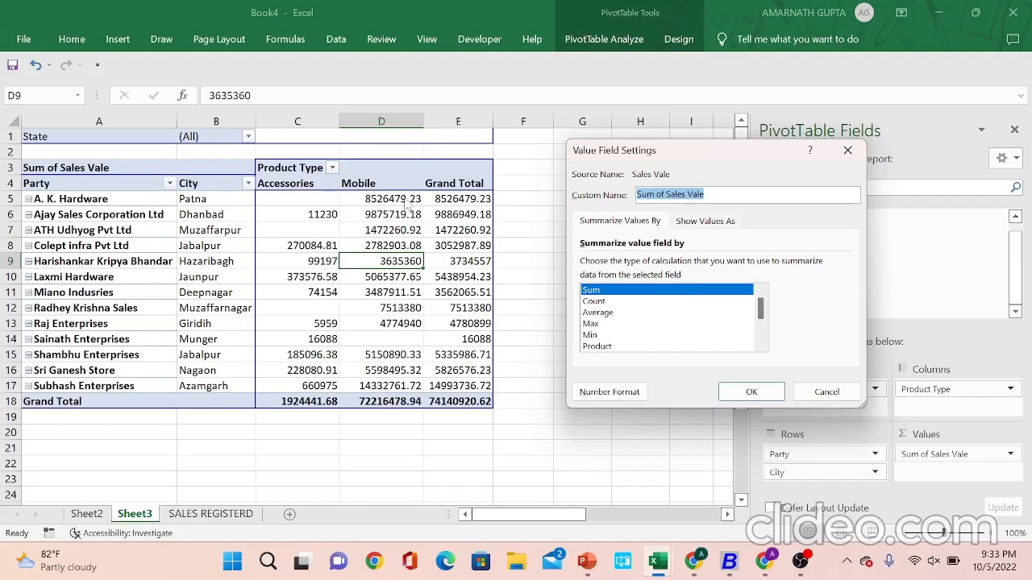
left_click(598, 303)
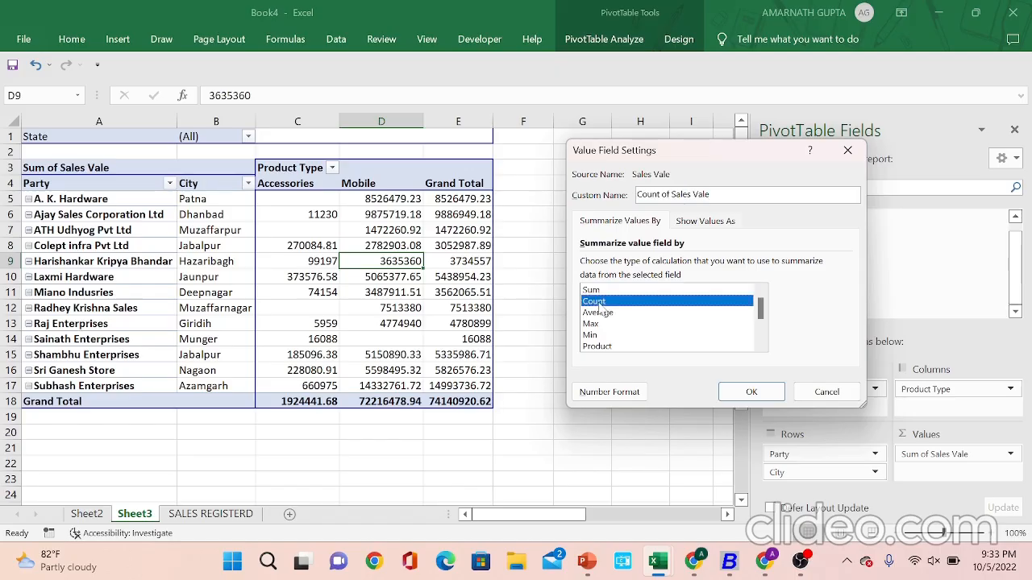
left_click(751, 392)
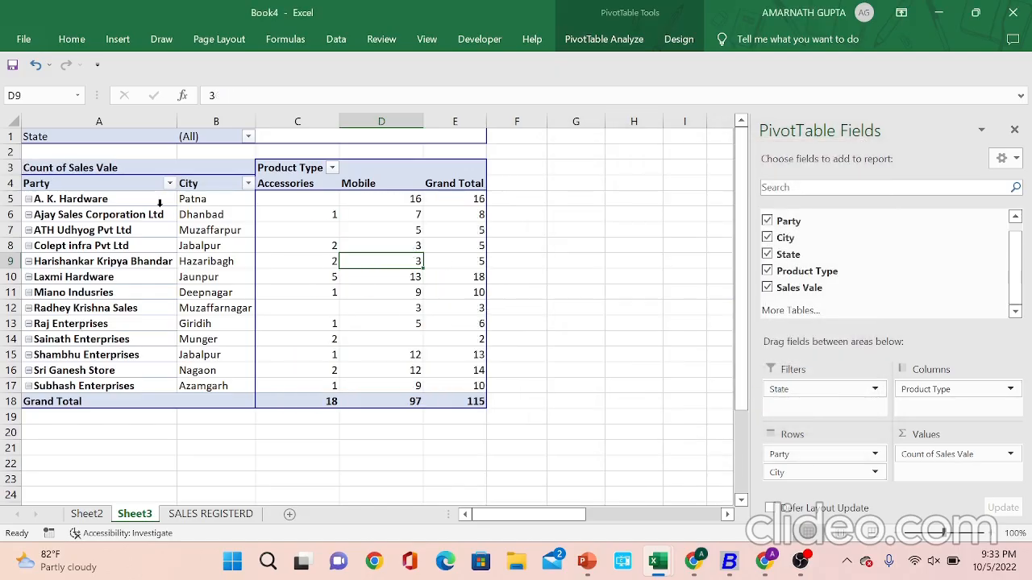
Examine the PivotTable's Accessories, Mobile and Grand Total counts for A. K. Hardware and Ajay Sales Corporation Ltd.
left_click(104, 202)
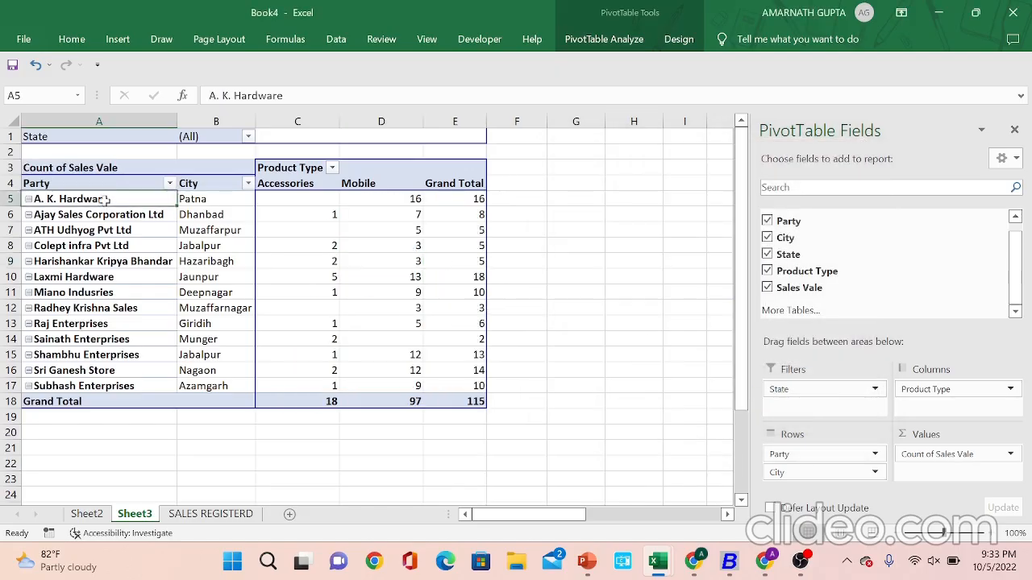
left_click(399, 201)
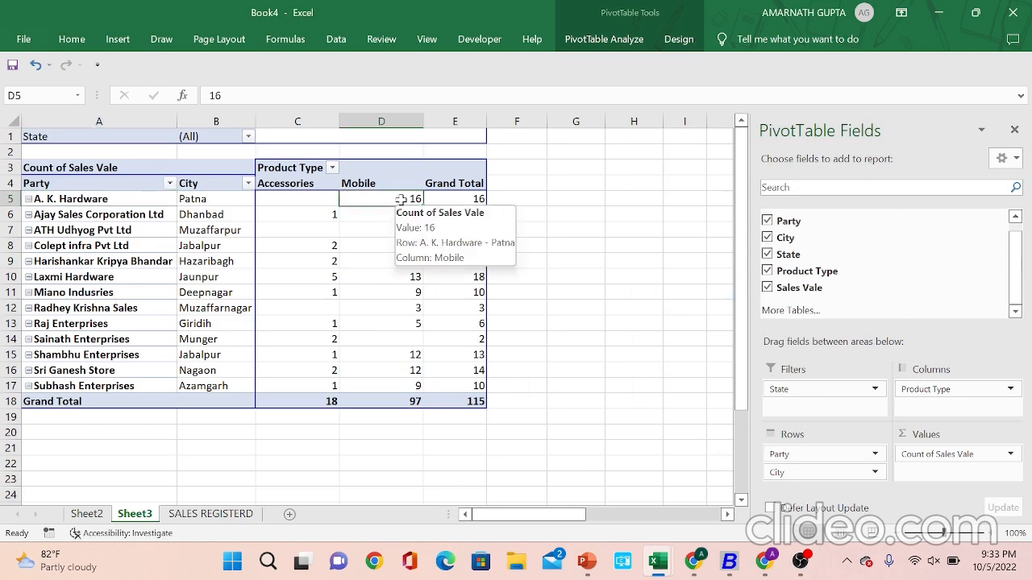
left_click(119, 214)
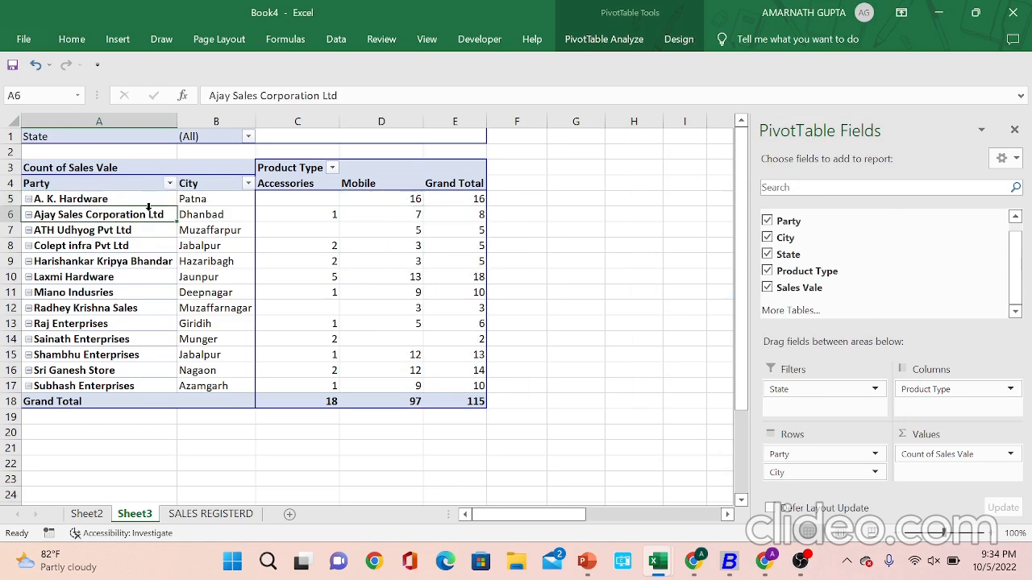
left_click(286, 214)
left_click(74, 326)
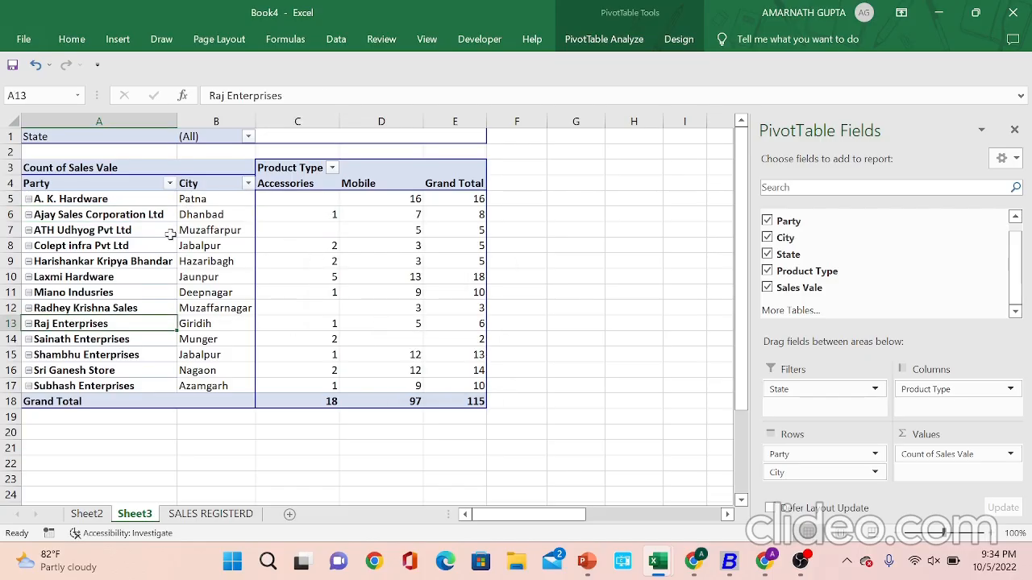
left_click(330, 213)
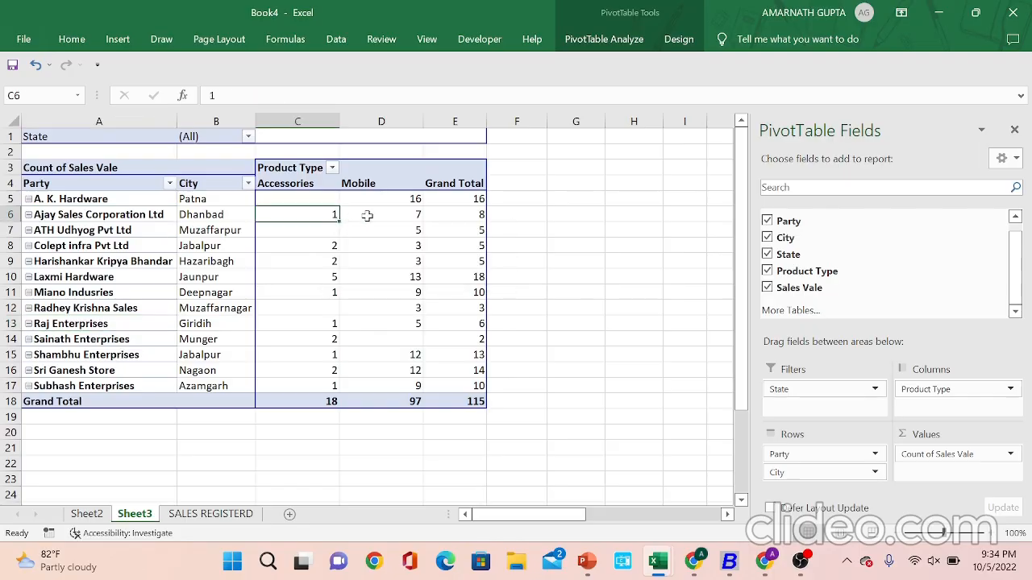
left_click(394, 215)
left_click(474, 216)
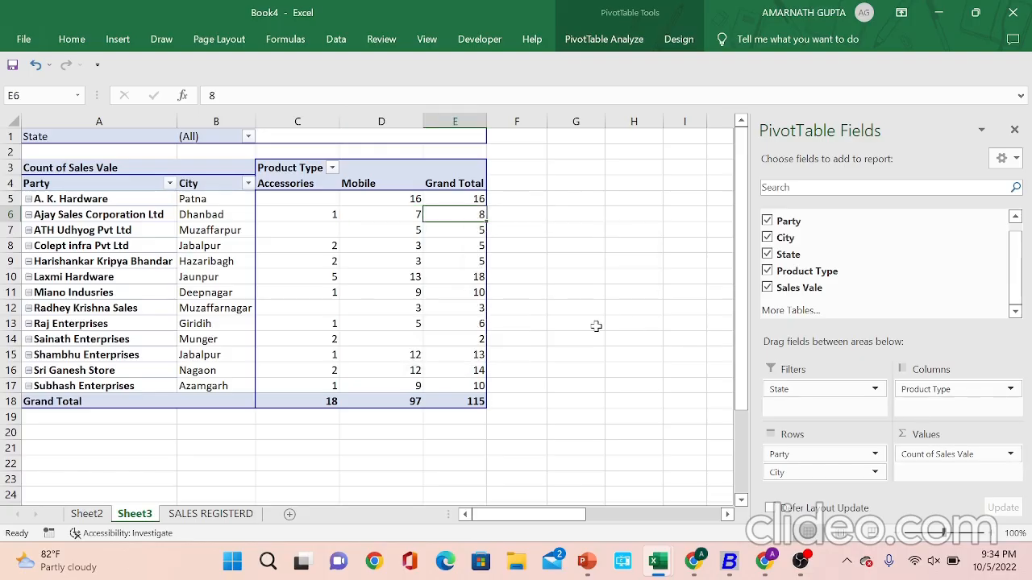
Change the Sales Vale value field to be summarized by Sum in the PivotTable.
left_click(1009, 454)
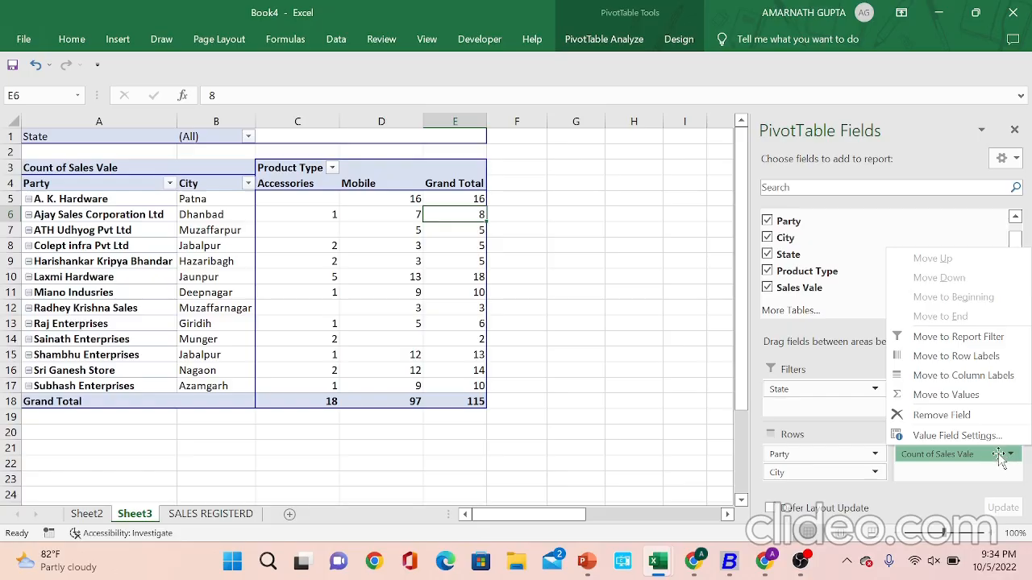
left_click(999, 436)
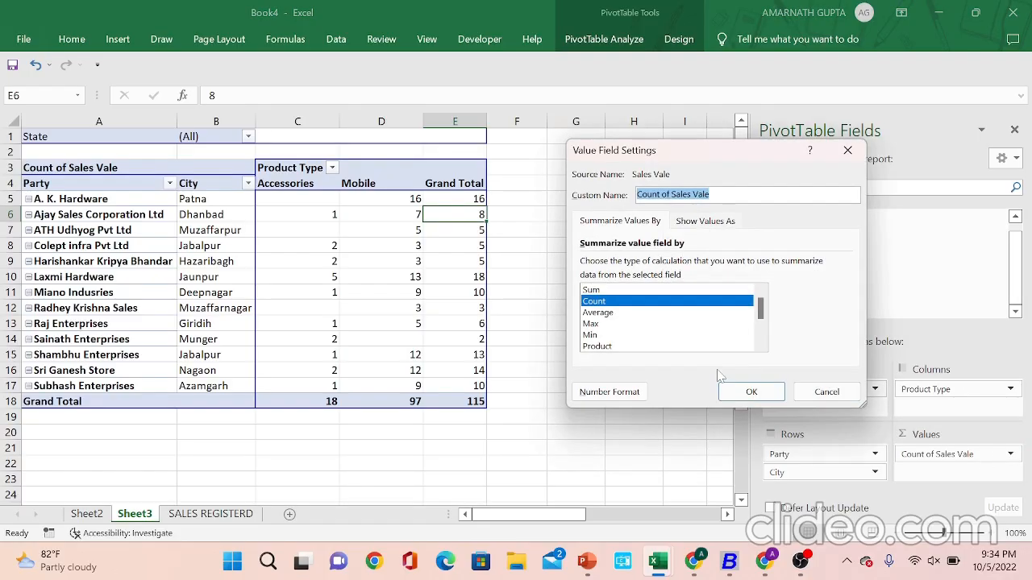
left_click(652, 301)
left_click(595, 291)
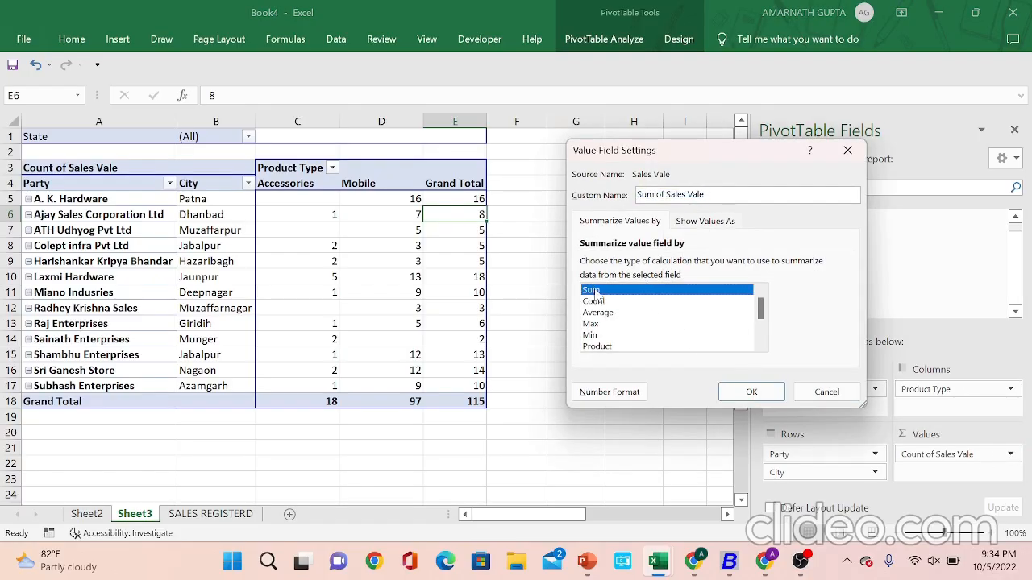
left_click(732, 392)
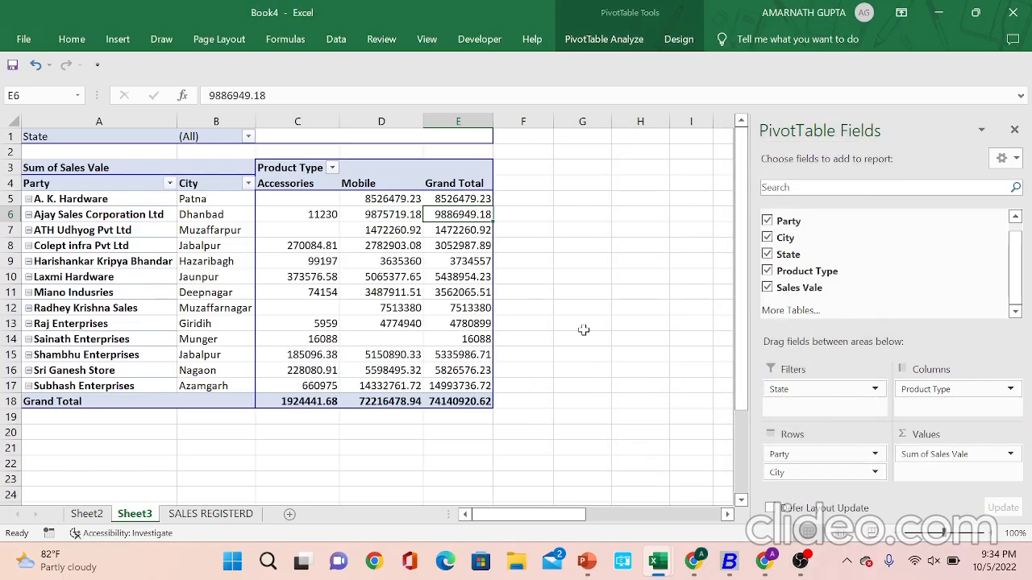
left_click(414, 279)
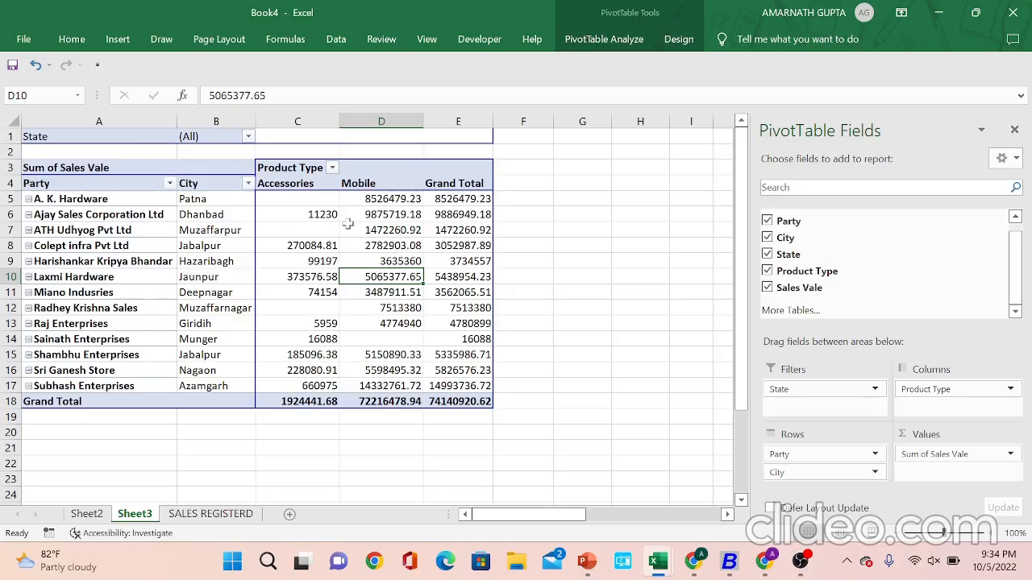
left_click(215, 300)
left_click(356, 251)
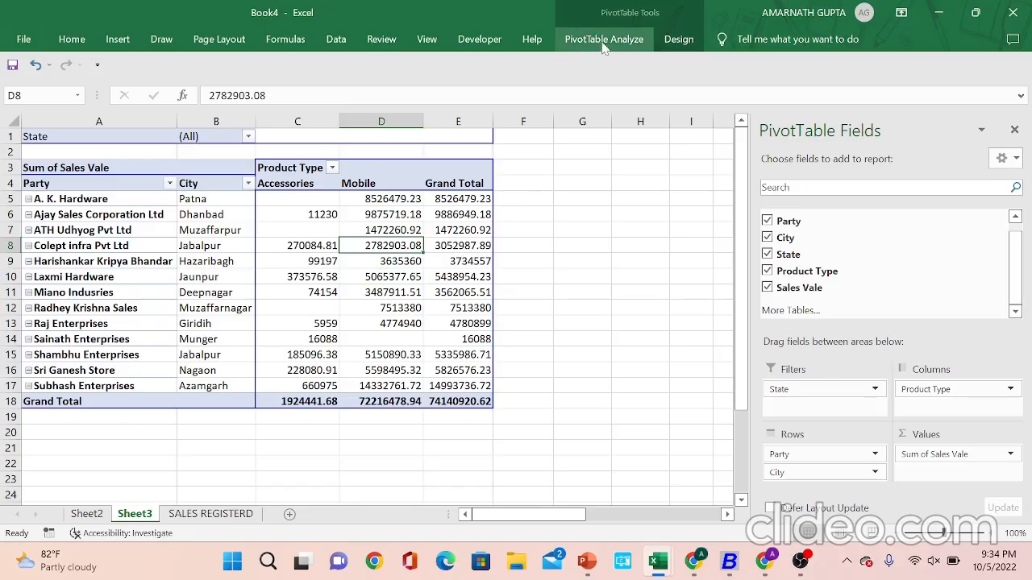
left_click(677, 226)
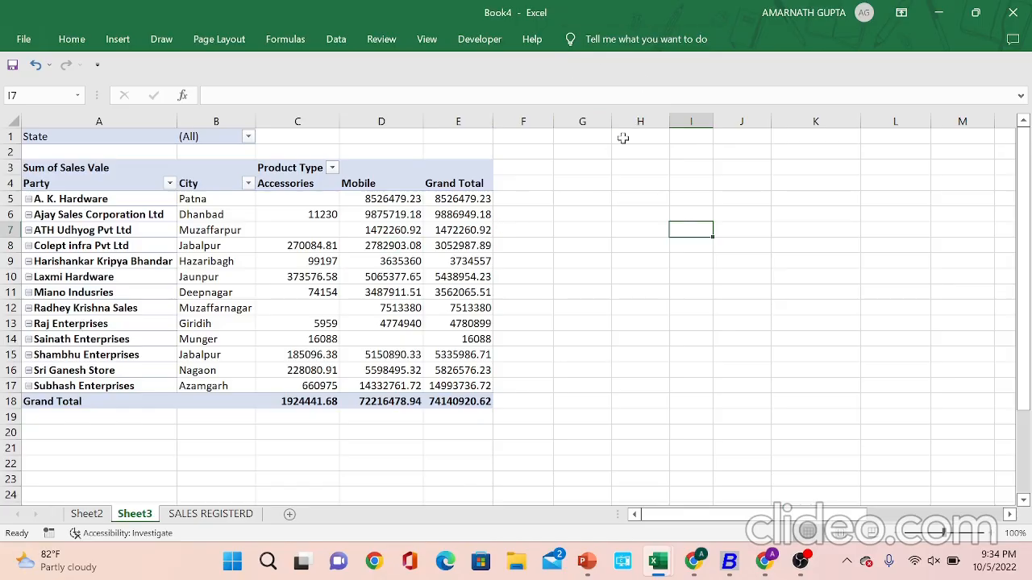
Insert a slicer for the State field of the PivotTable and place it beside the table, across columns F to I.
left_click(322, 291)
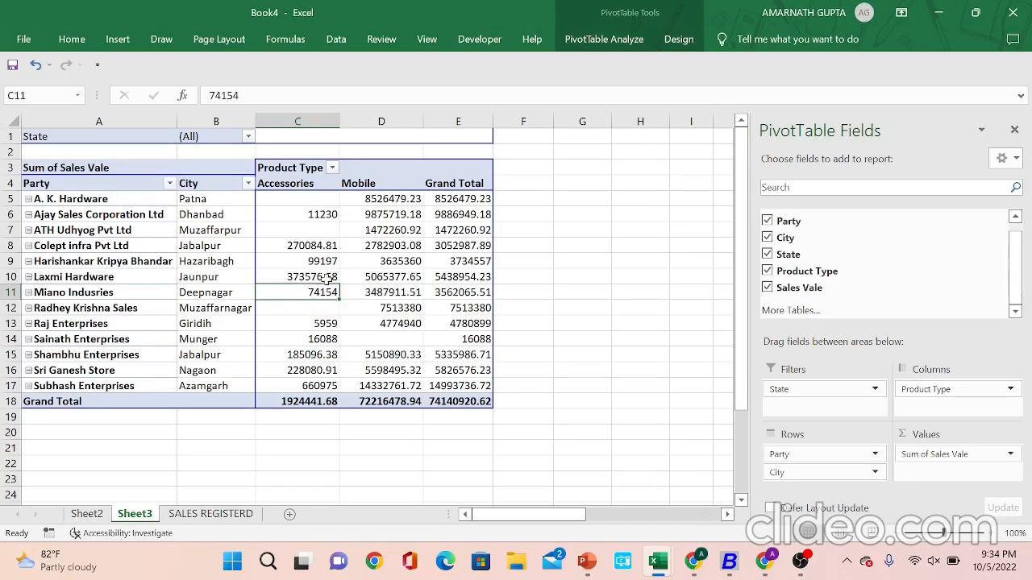
left_click(597, 47)
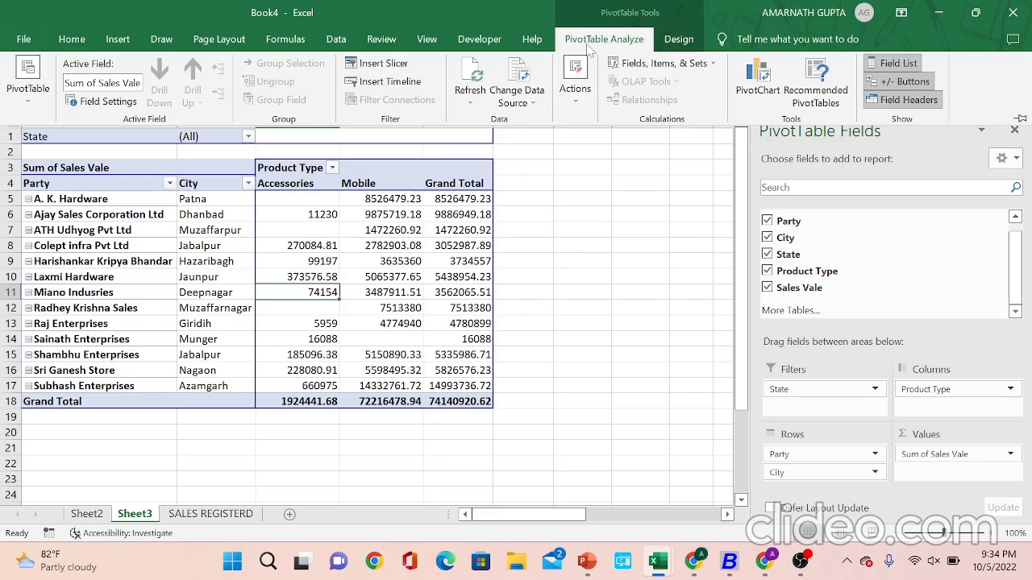
left_click(402, 65)
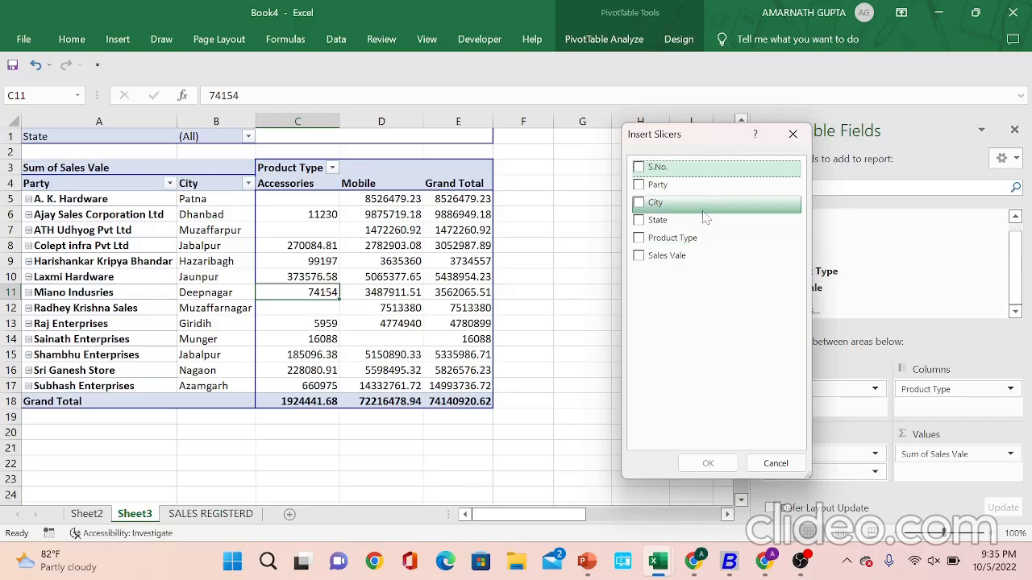
left_click(658, 224)
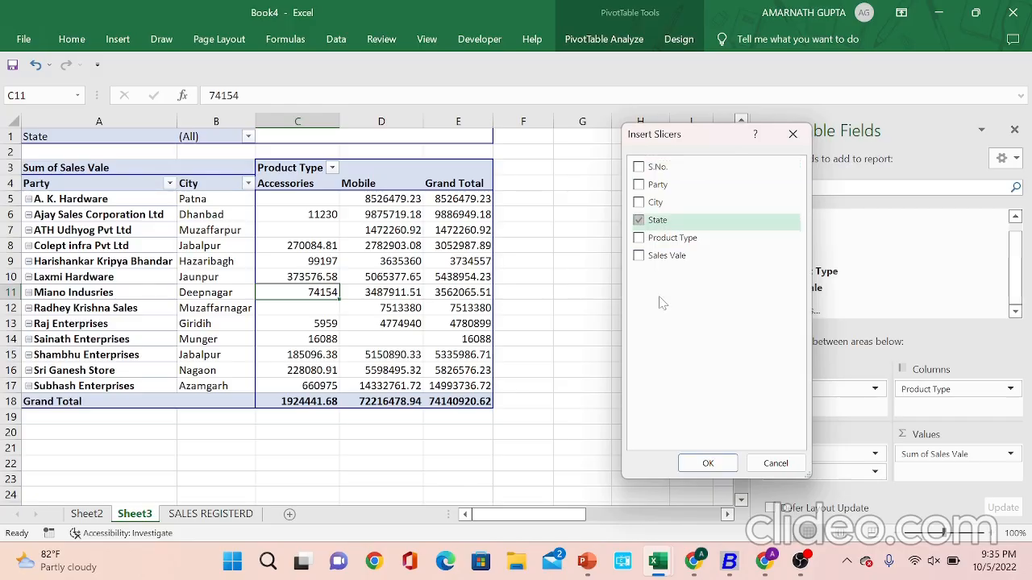
left_click(707, 464)
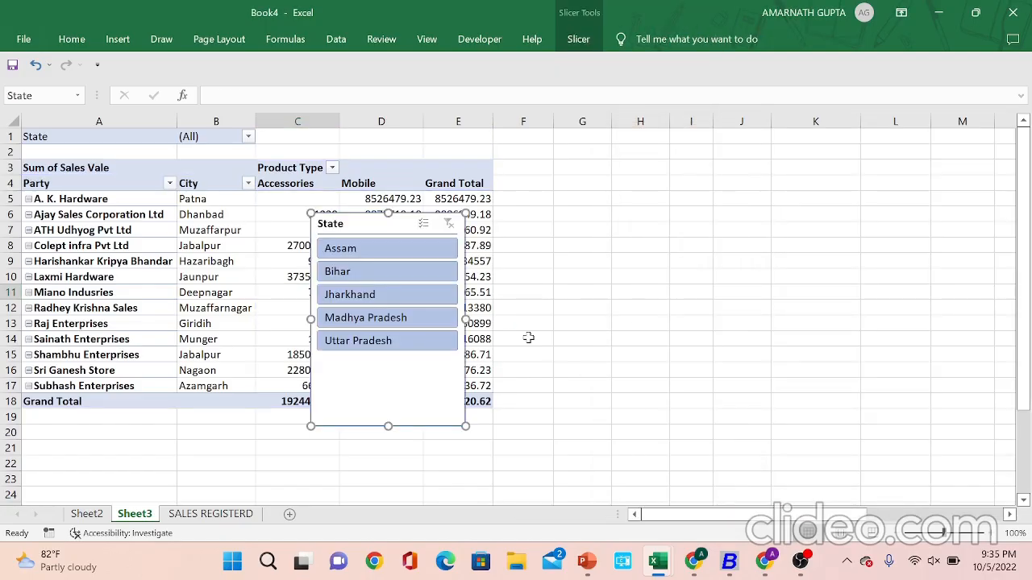
left_click_drag(373, 223, 643, 125)
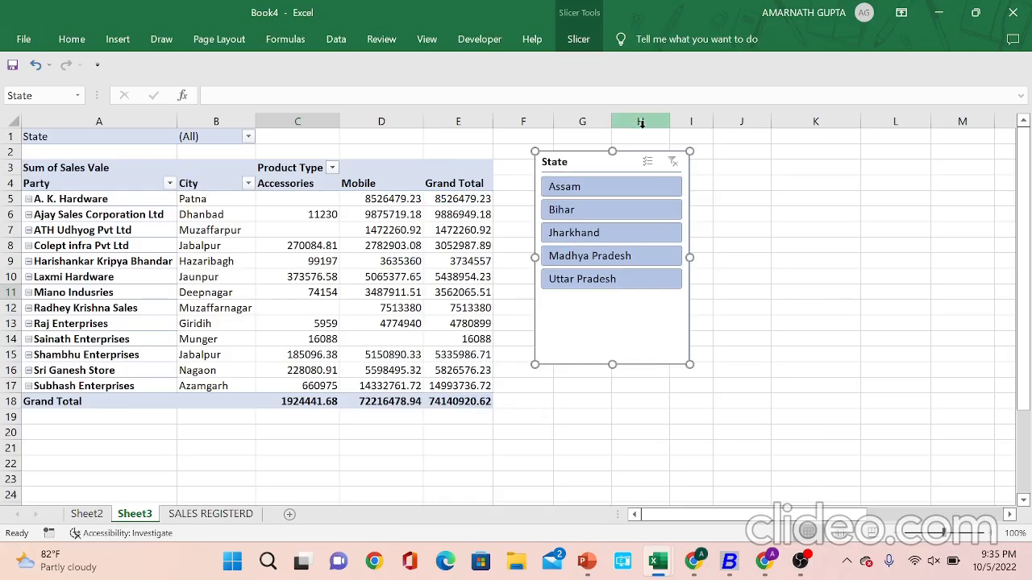
left_click(788, 161)
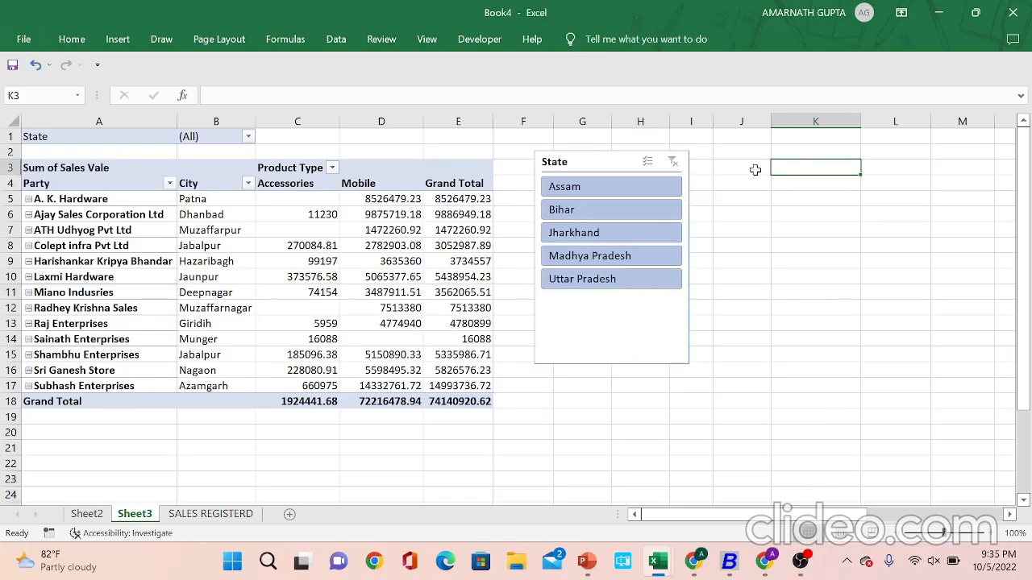
Filter the PivotTable with the State slicer to Assam, Bihar and Jharkhand in turn, and clear the slicer's filter.
left_click(643, 187)
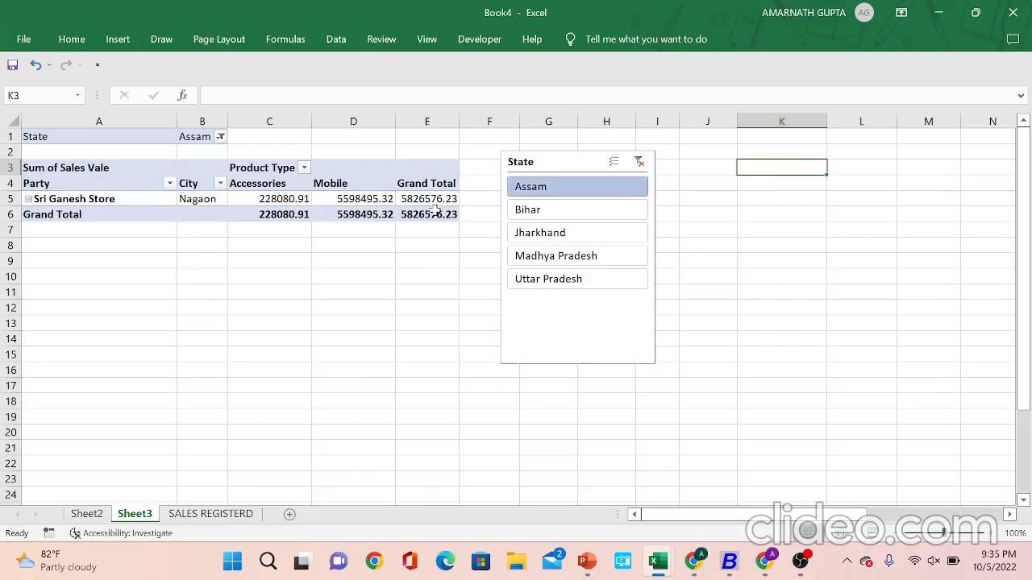
left_click(551, 210)
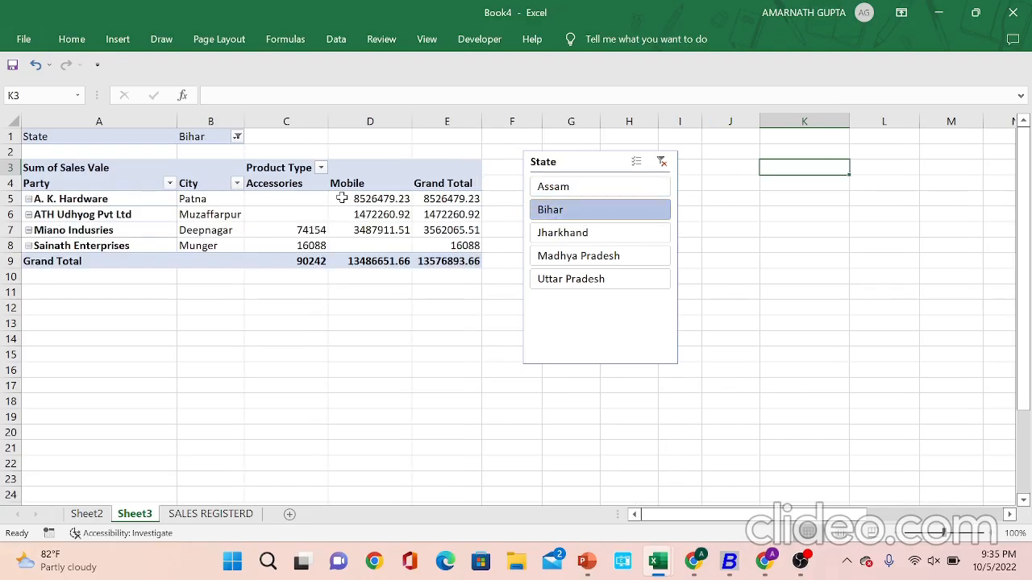
left_click(573, 233)
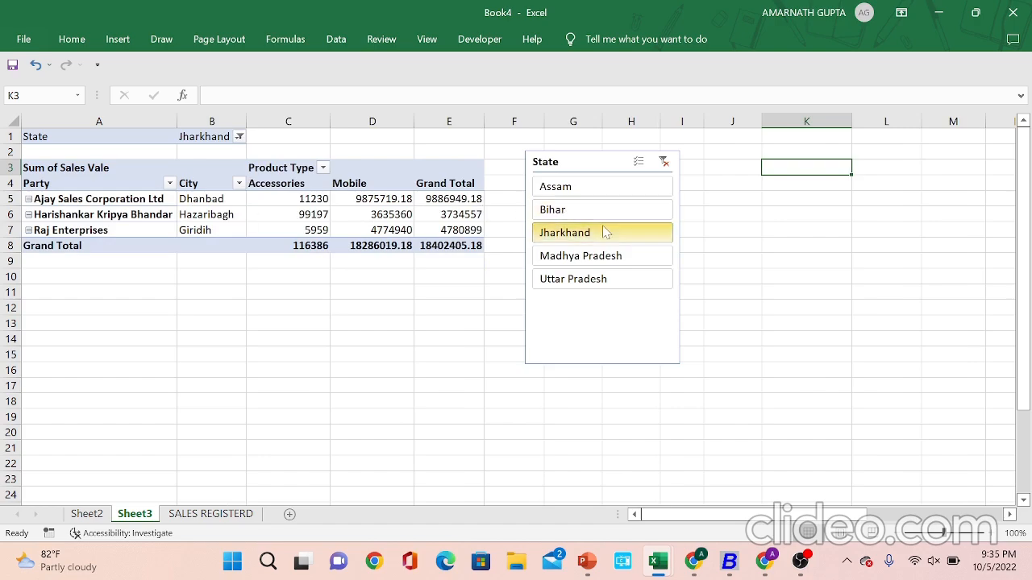
left_click(664, 162)
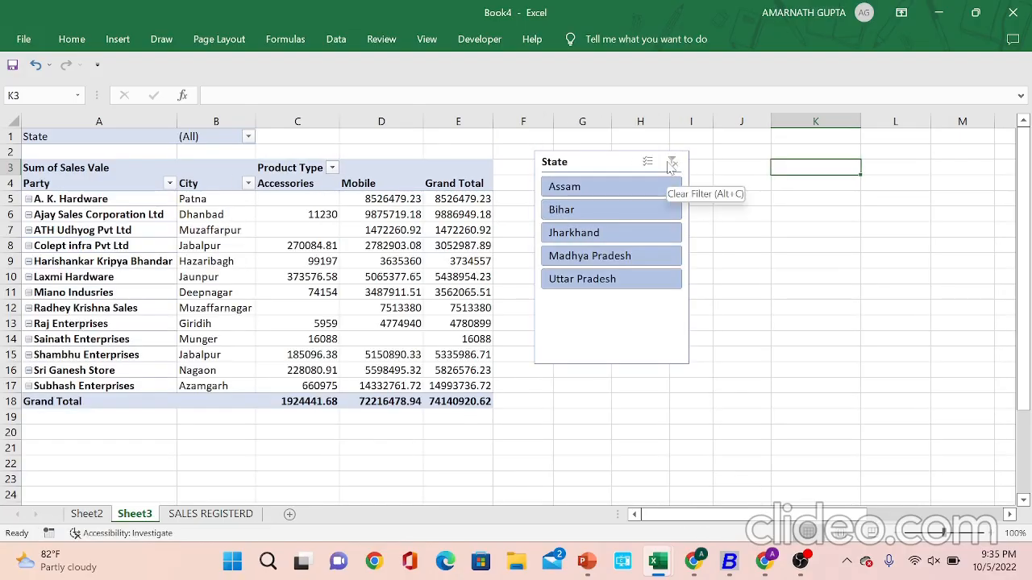
left_click(394, 261)
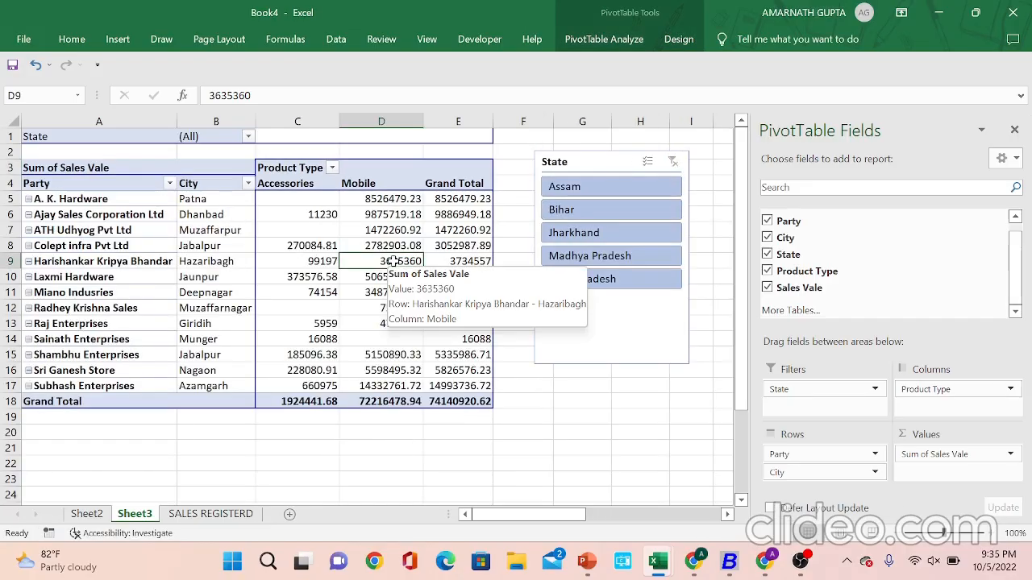
left_click(592, 341)
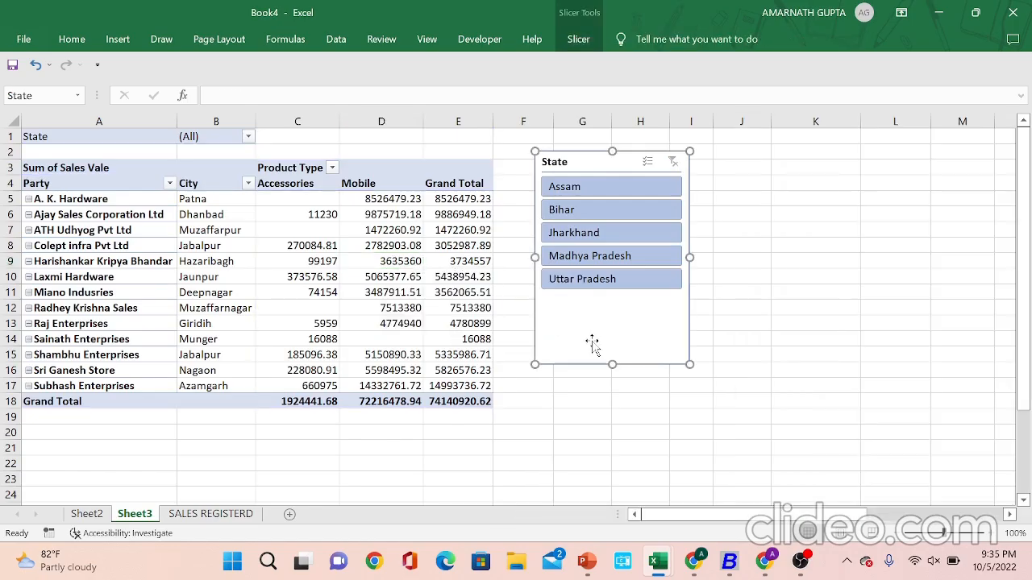
left_click(411, 327)
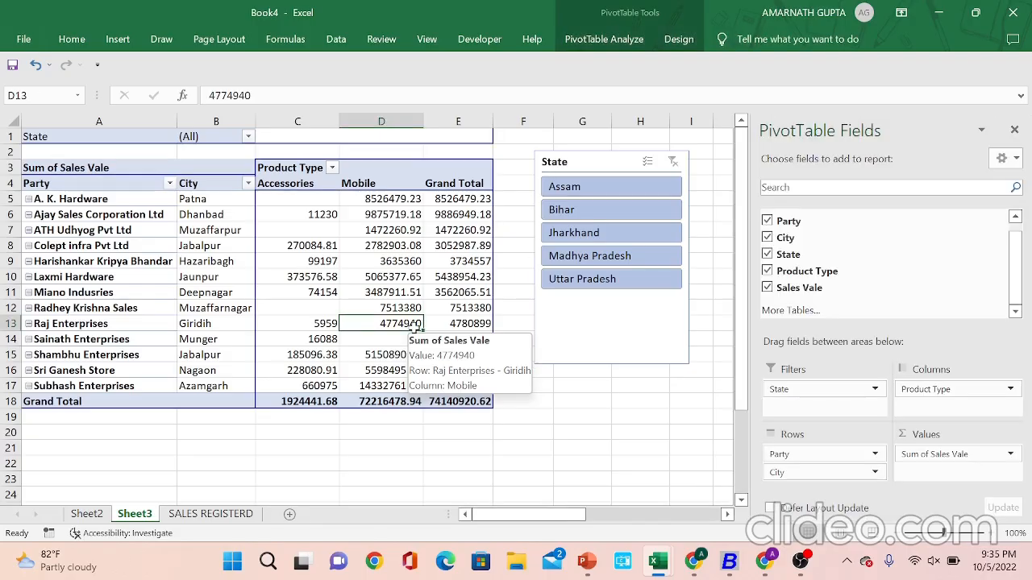
left_click(331, 340)
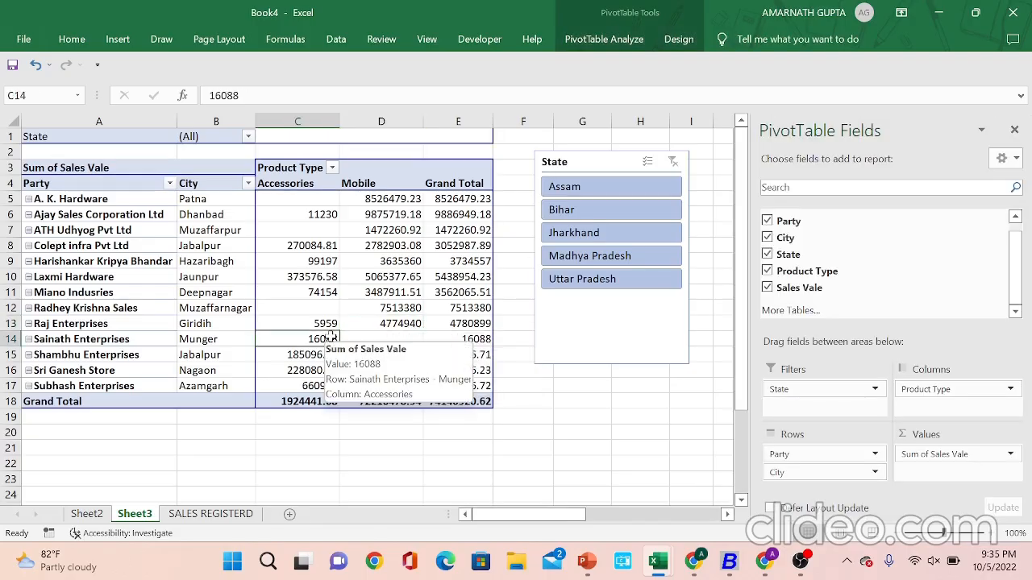
left_click(381, 245)
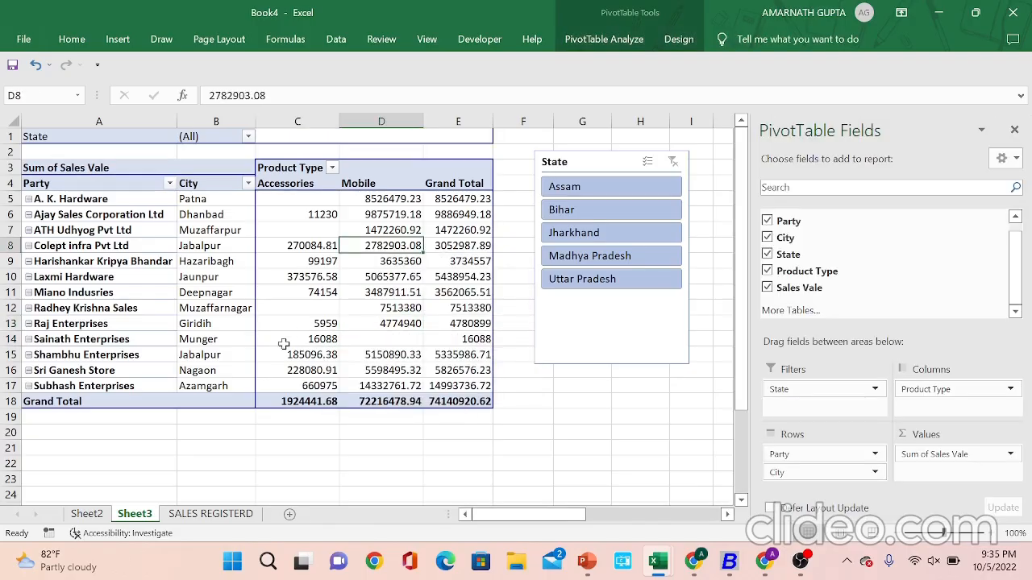
Add the heading COGS in cell G1 of the SALES REGISTERD sheet, and turn off the header row's filters.
left_click(216, 514)
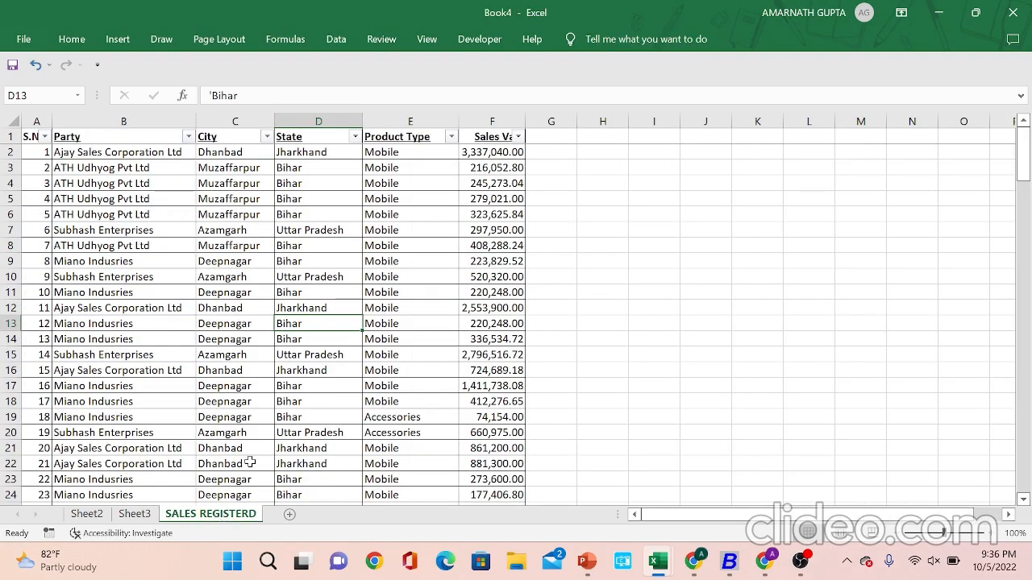
left_click(501, 137)
key("Right")
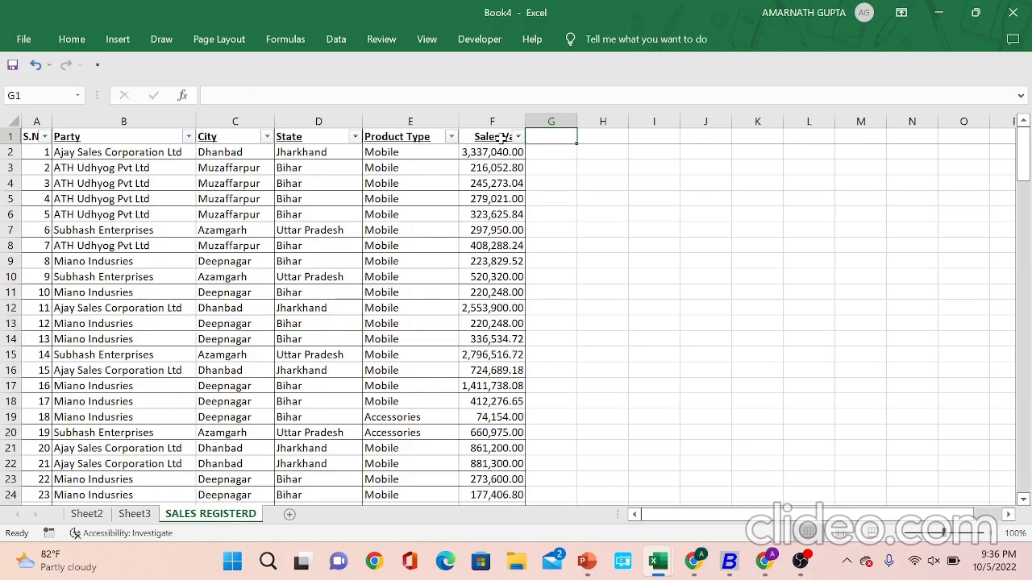
type("COGS")
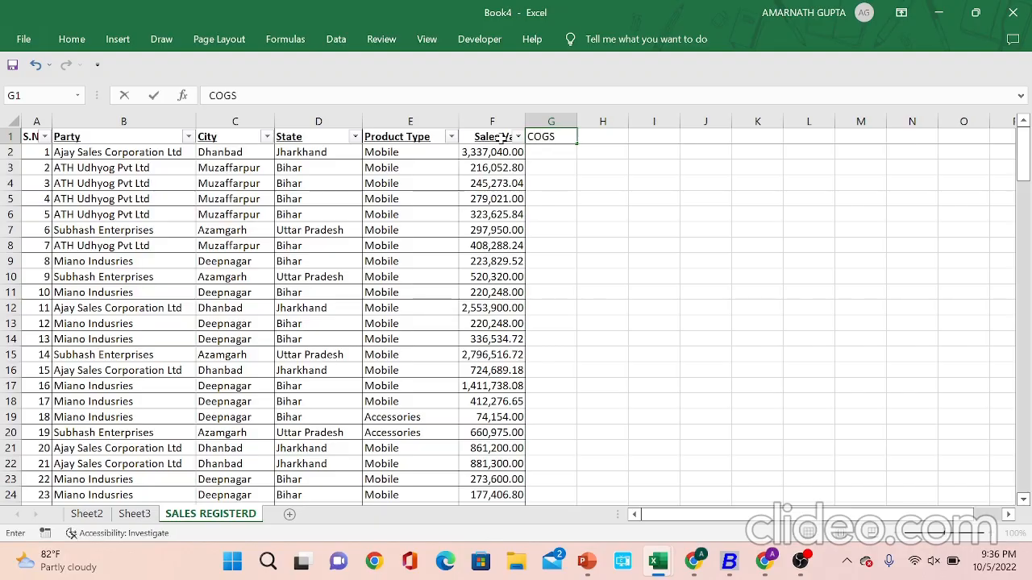
key("Return")
key("Up")
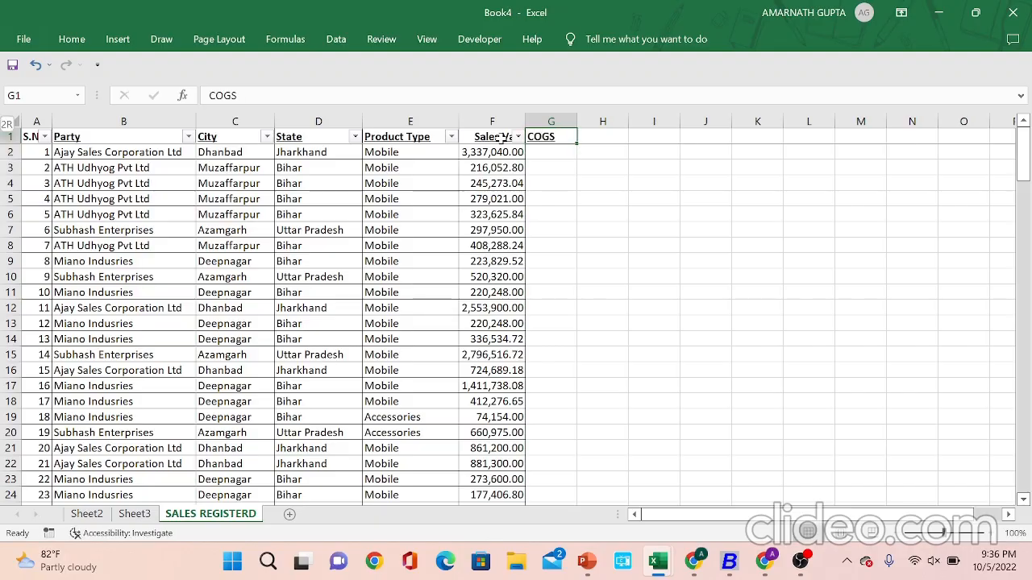
key("shift+space")
key("ctrl+shift+l")
Enter the formula =F2/.9 under the COGS heading in cell G2 of the SALES REGISTERD sheet.
key("Down")
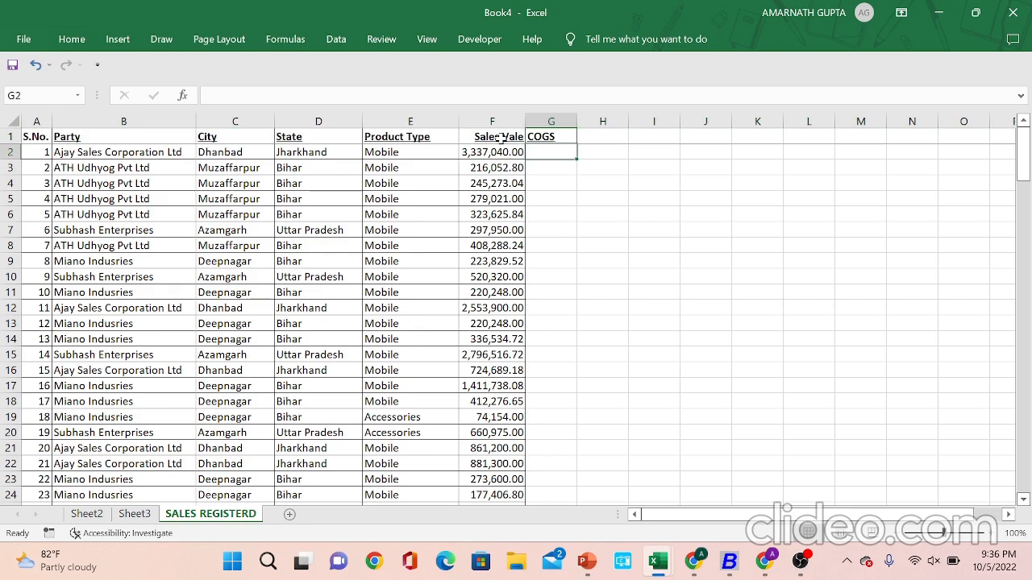
type("=")
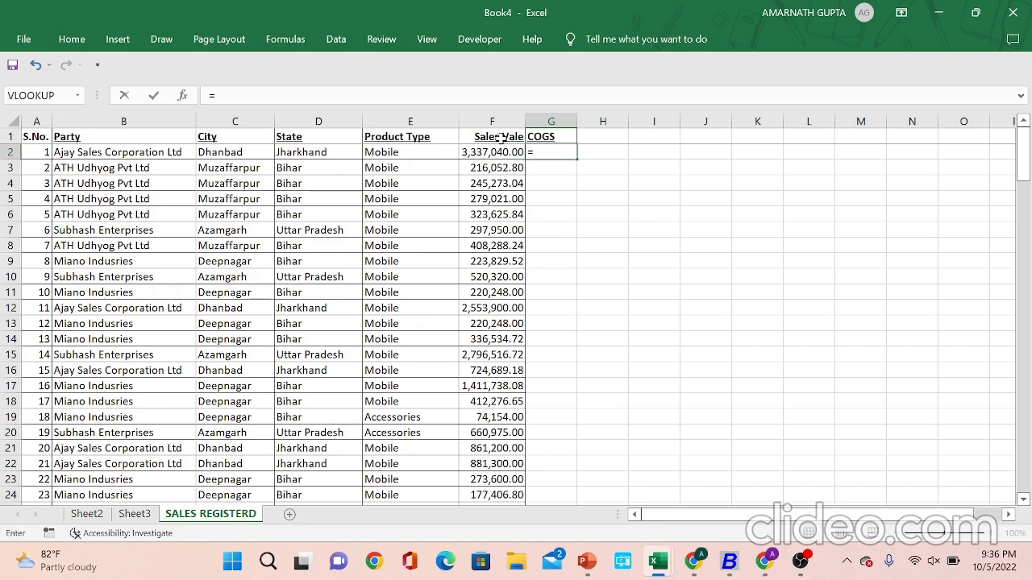
key("Left")
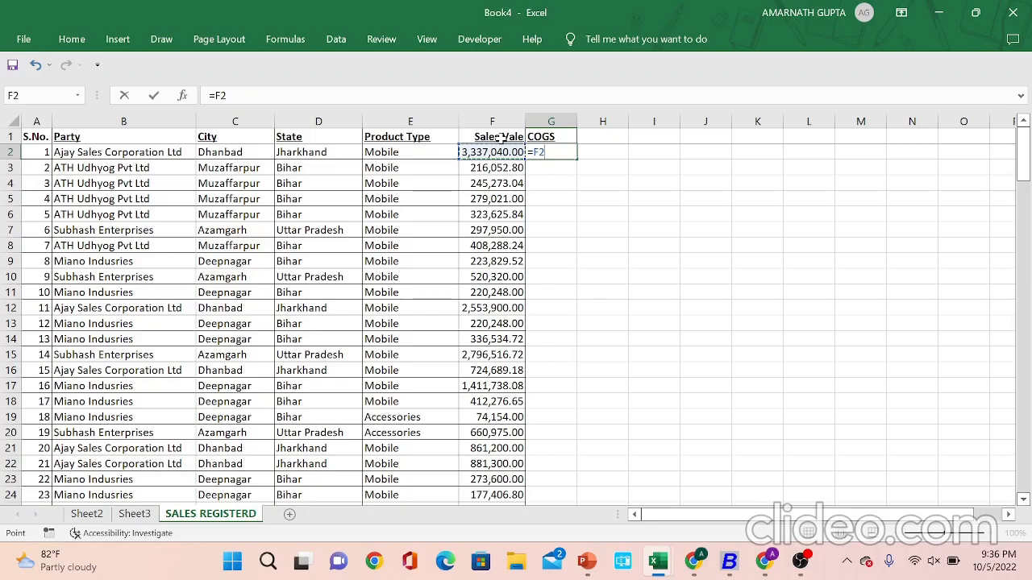
type("?")
key("BackSpace")
type("/.9")
key("Return")
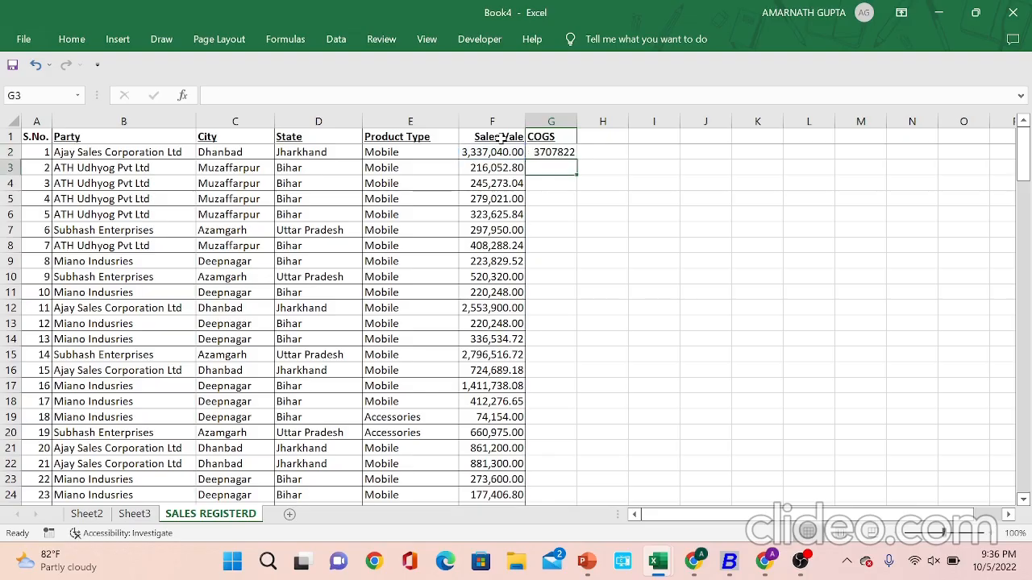
Fill the COGS formula from G2 down column G to the last data row, 116.
key("Left")
key("ctrl+Down")
key("Right")
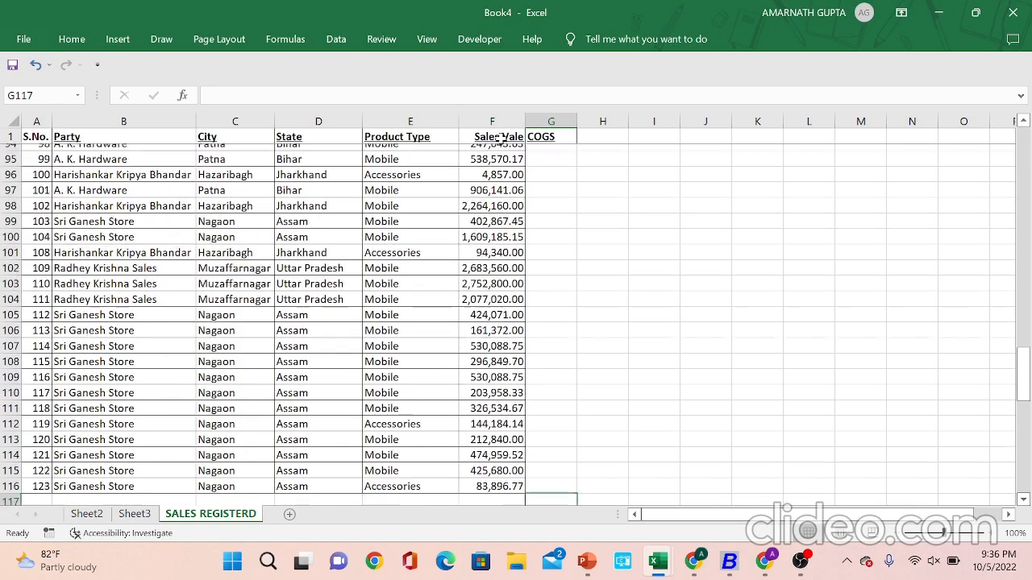
key("ctrl+shift+Up")
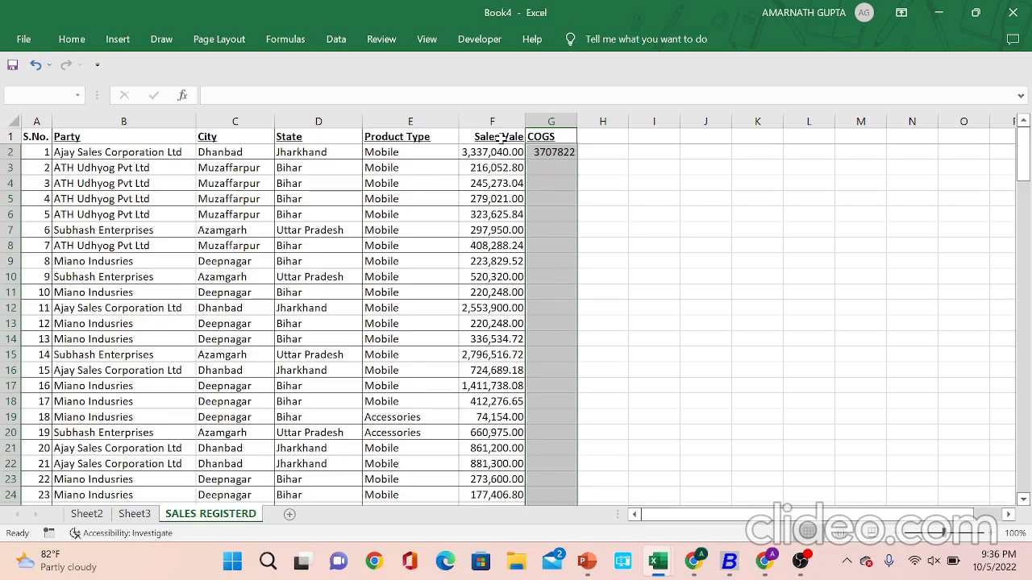
key("ctrl+d")
key("Up")
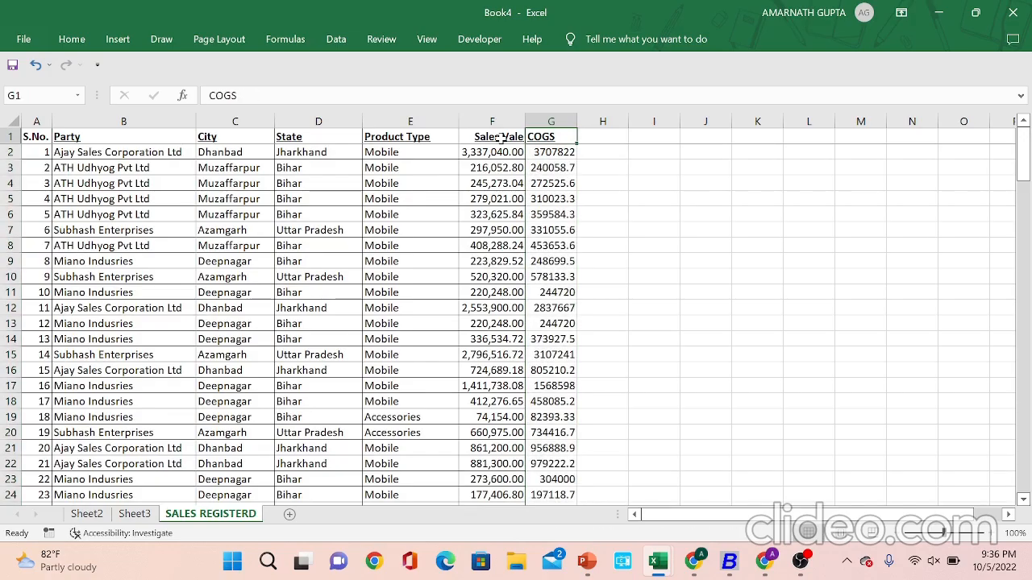
key("Down")
key("Up")
key("ctrl+shift+Down")
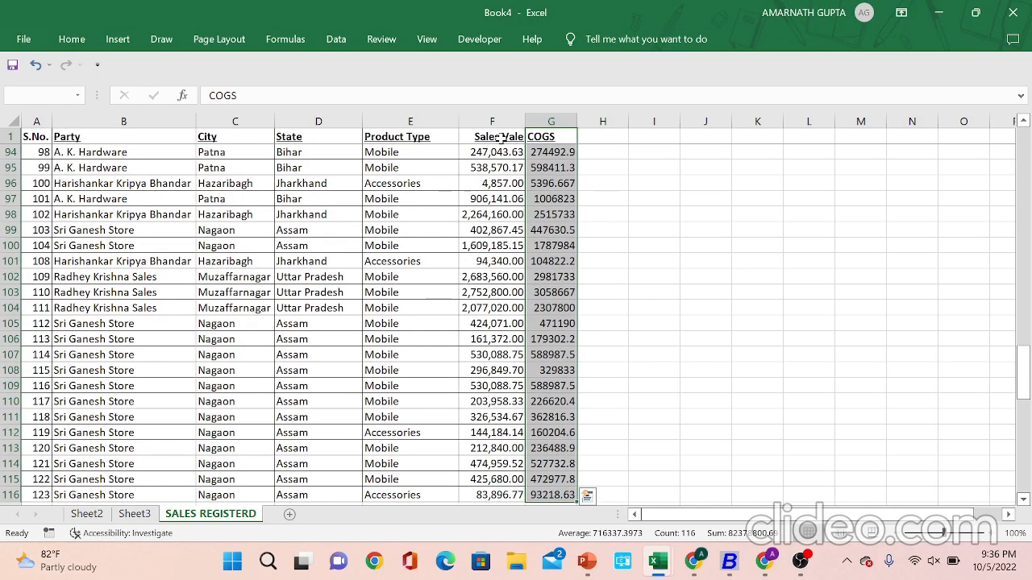
key("Up")
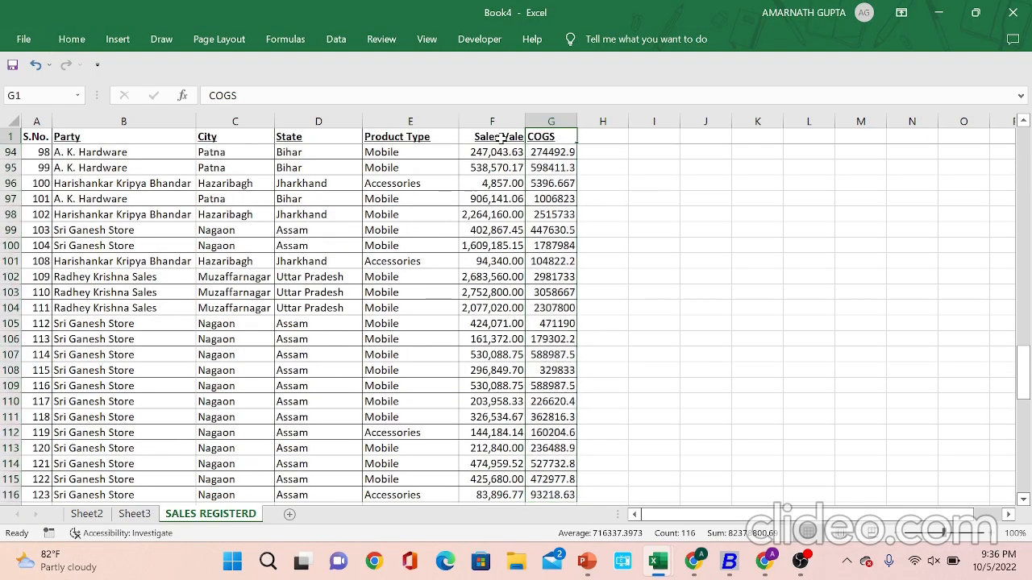
key("Down")
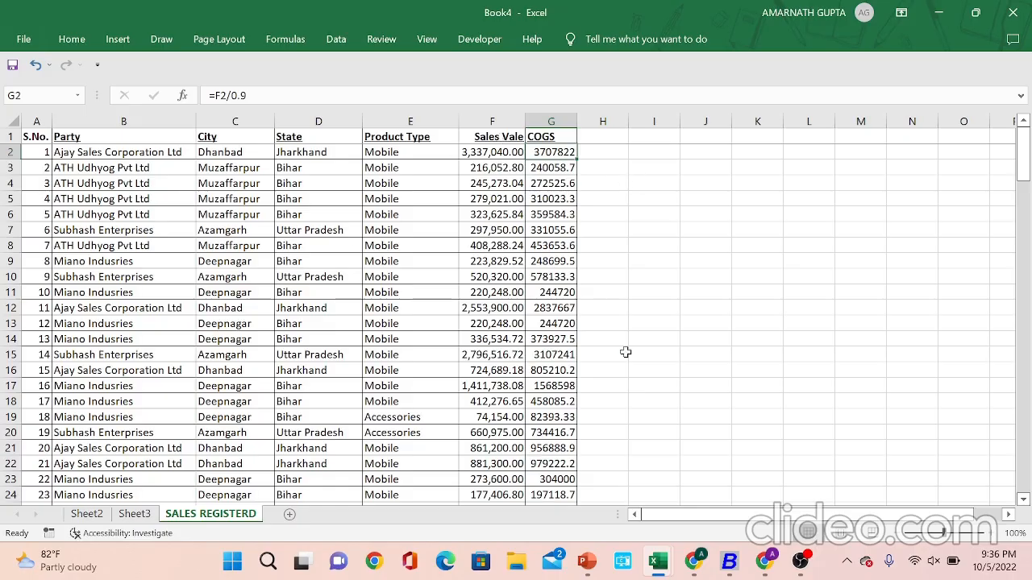
Change the data source of the PivotTable on Sheet3 to 'SALES REGISTERD'!$A$1:$G$116 so that it includes the COGS column.
left_click(146, 516)
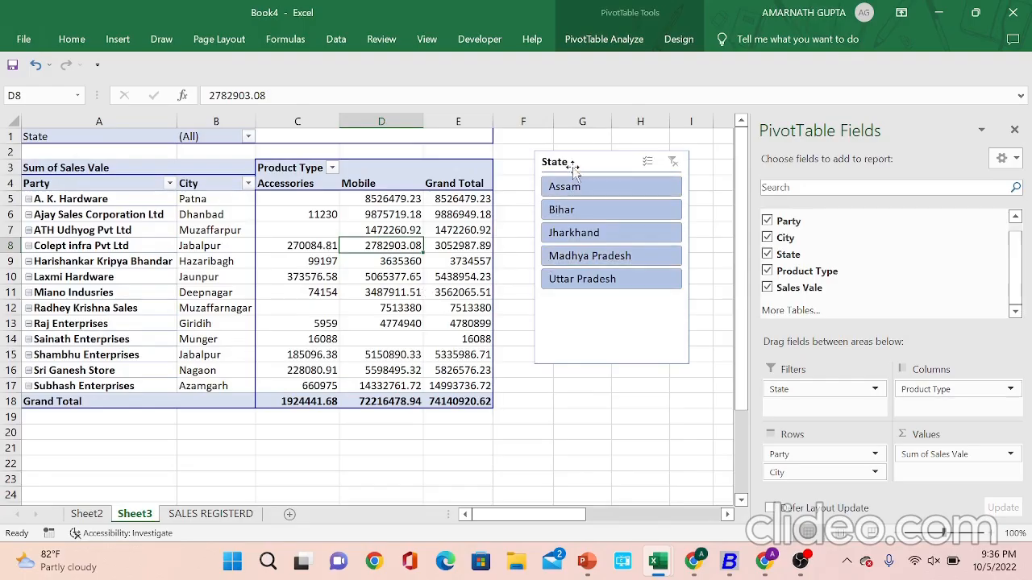
left_click(617, 49)
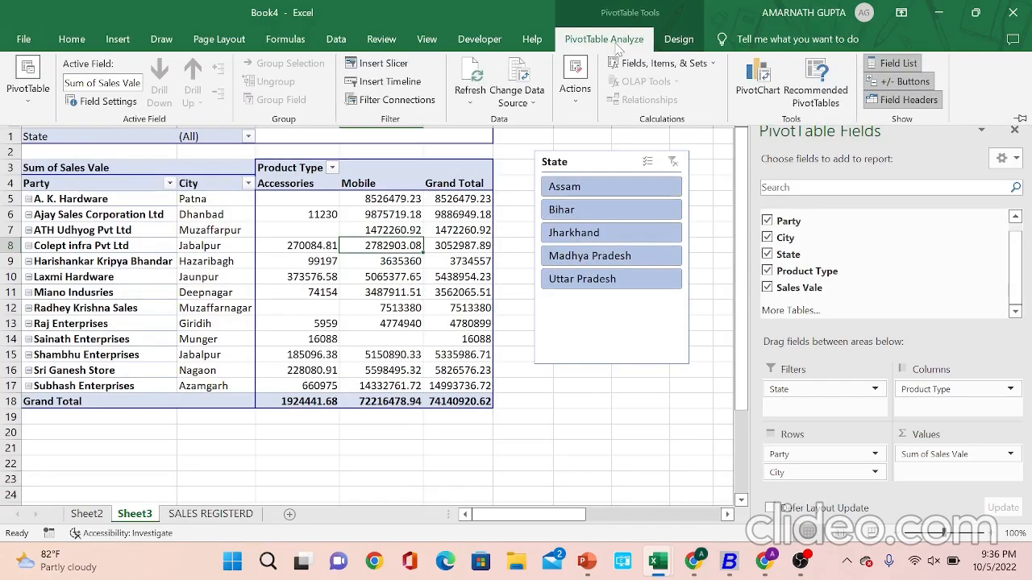
left_click(520, 103)
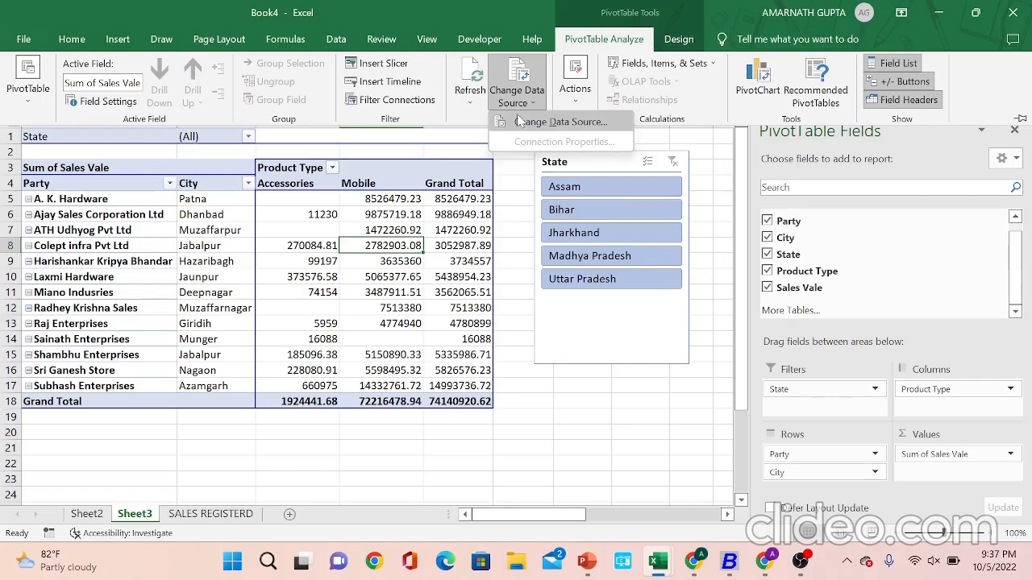
left_click(520, 123)
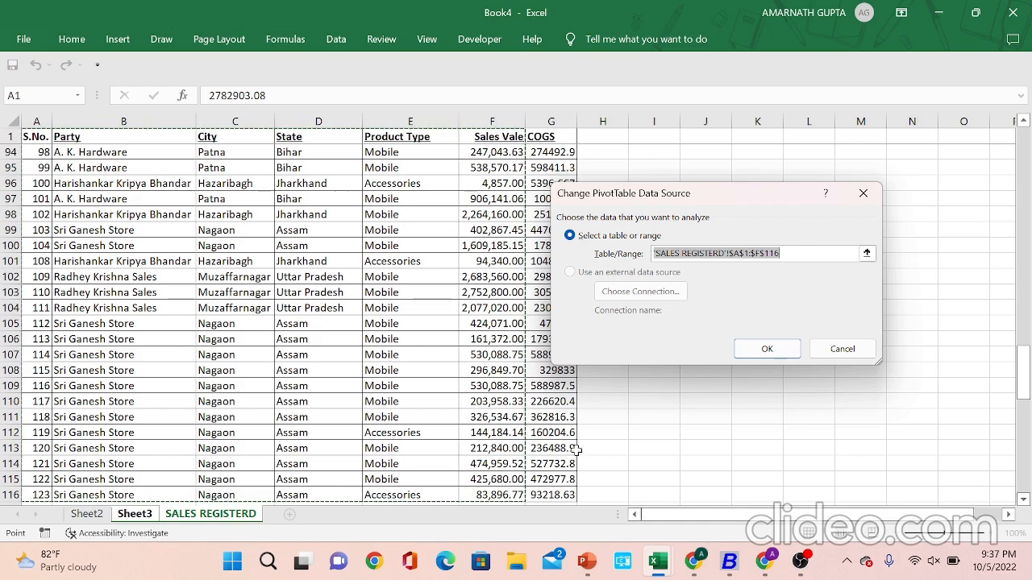
key("shift+Right")
key("Up")
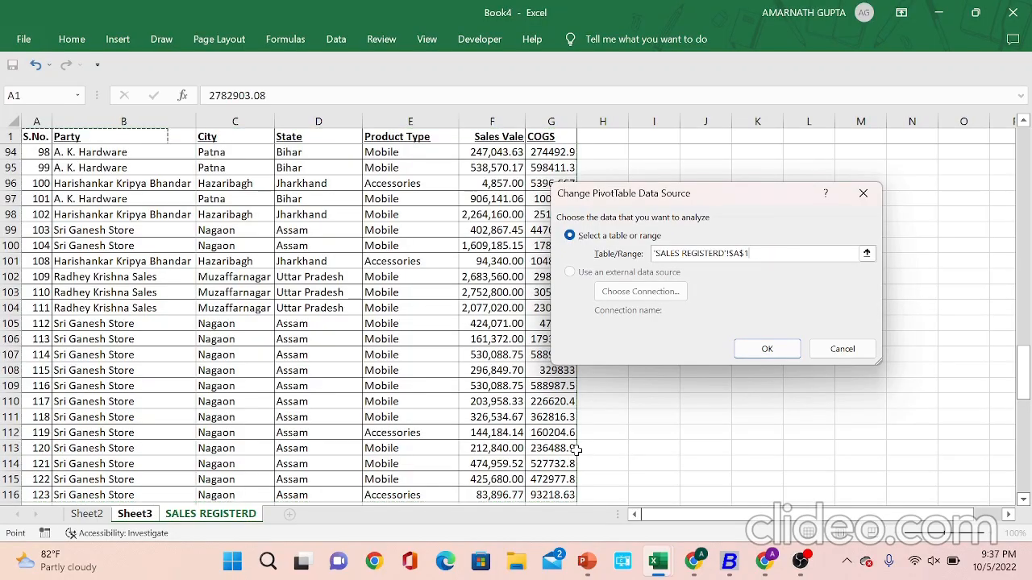
key("Down")
key("Up")
key("ctrl+shift+Right")
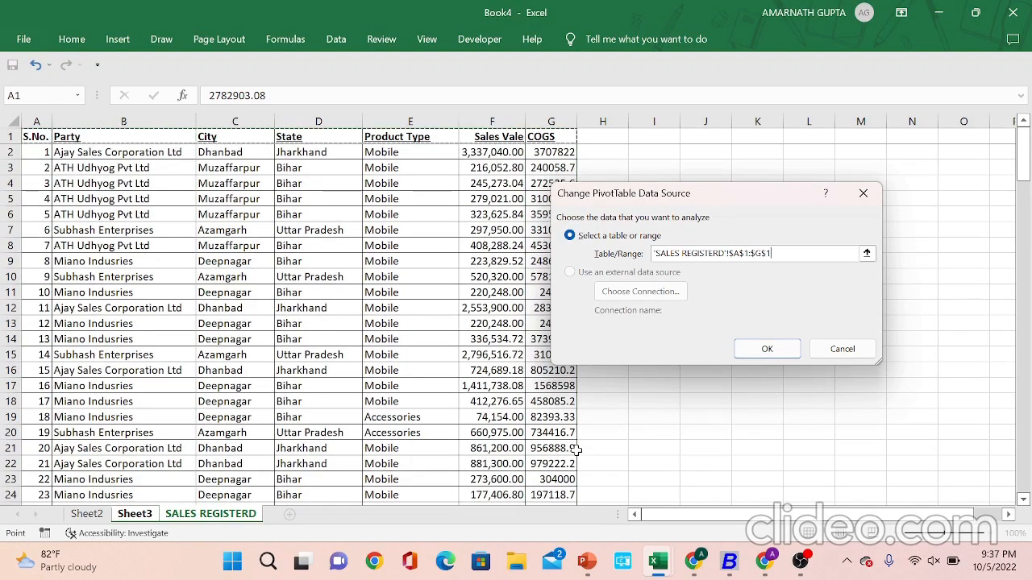
key("ctrl+shift+Down")
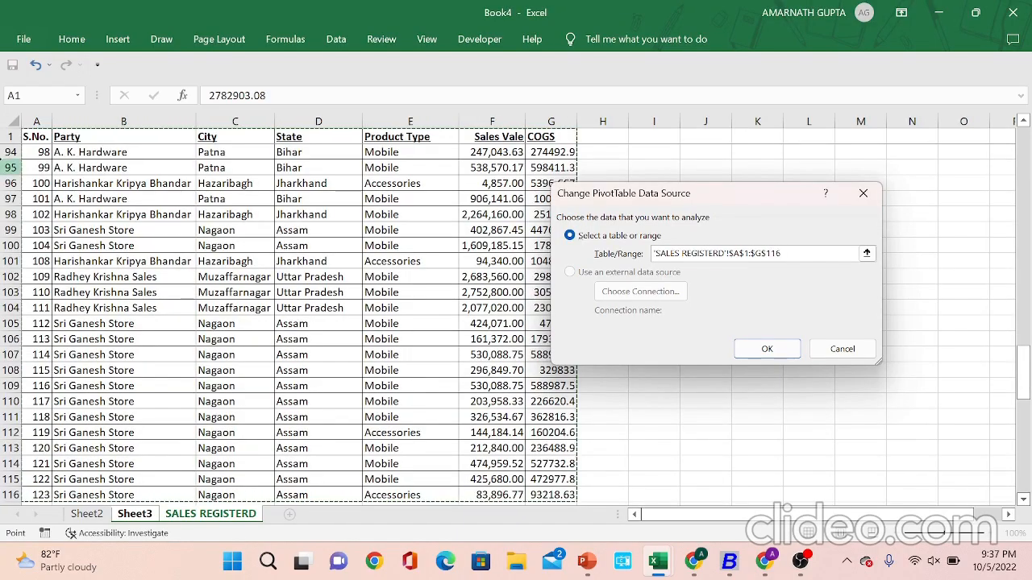
left_click_drag(32, 137, 607, 578)
left_click_drag(584, 538, 565, 402)
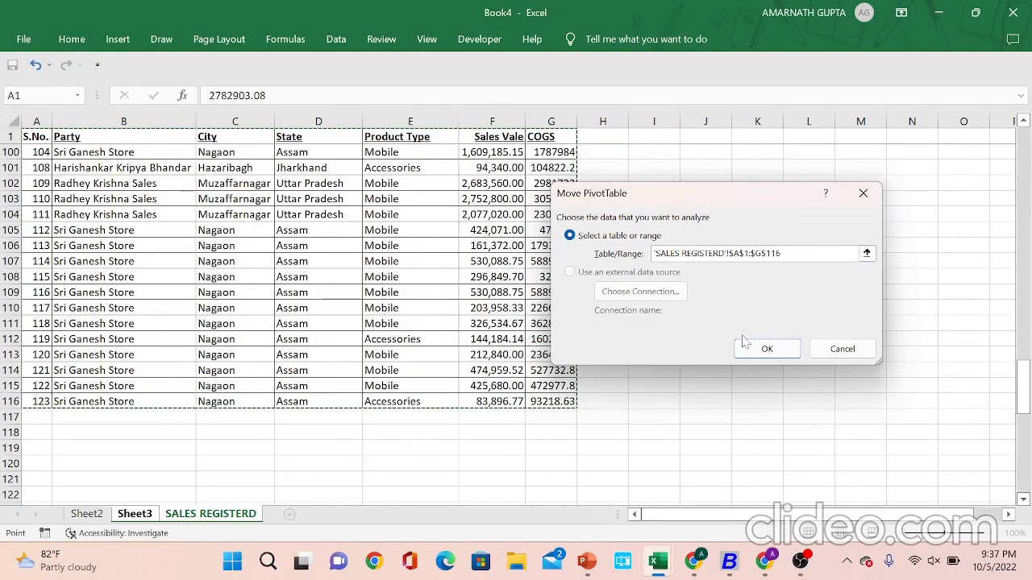
left_click(770, 351)
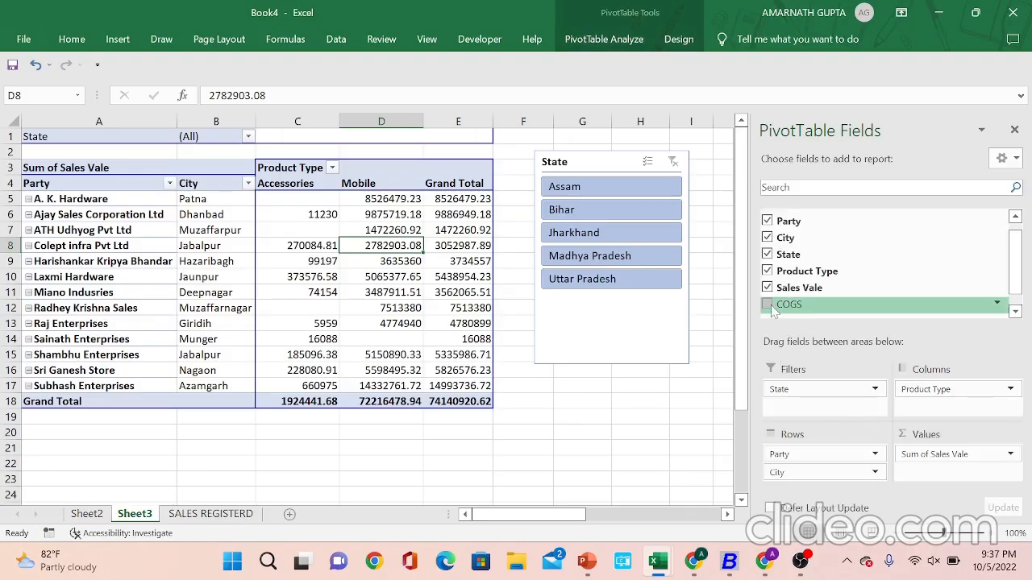
Add the COGS field to the PivotTable's values as a sum and close the field list.
left_click_drag(772, 311, 939, 477)
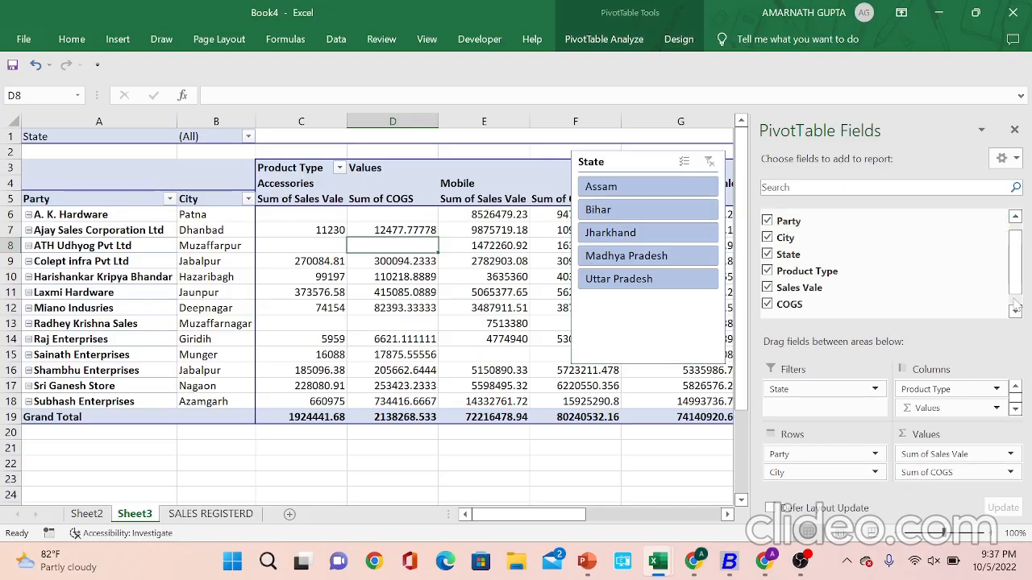
left_click(1014, 130)
Move the State slicer off the PivotTable to the empty area beside the totals, across columns I to K.
left_click(645, 172)
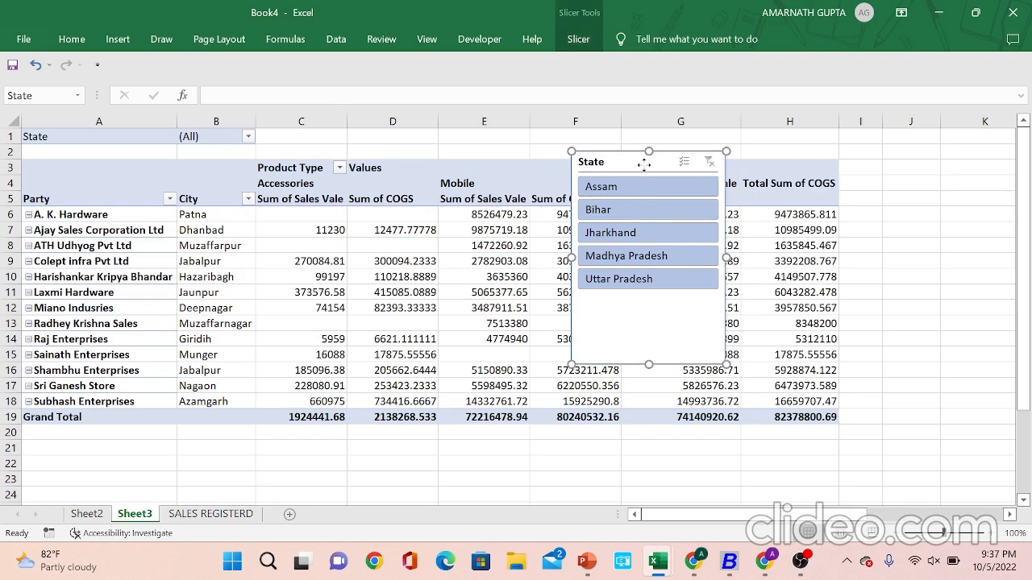
left_click_drag(646, 172, 941, 158)
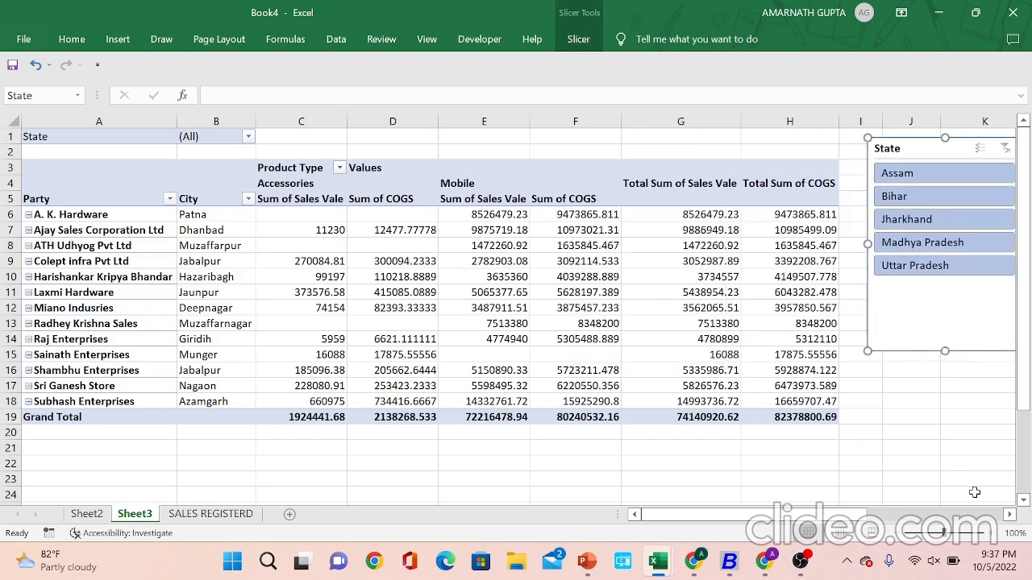
left_click(993, 533)
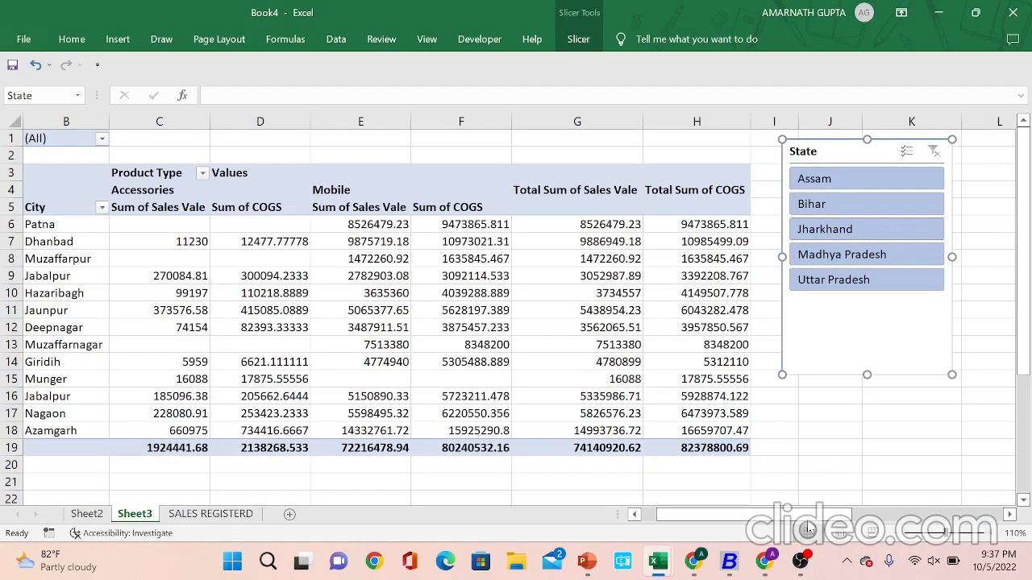
left_click_drag(792, 515, 746, 517)
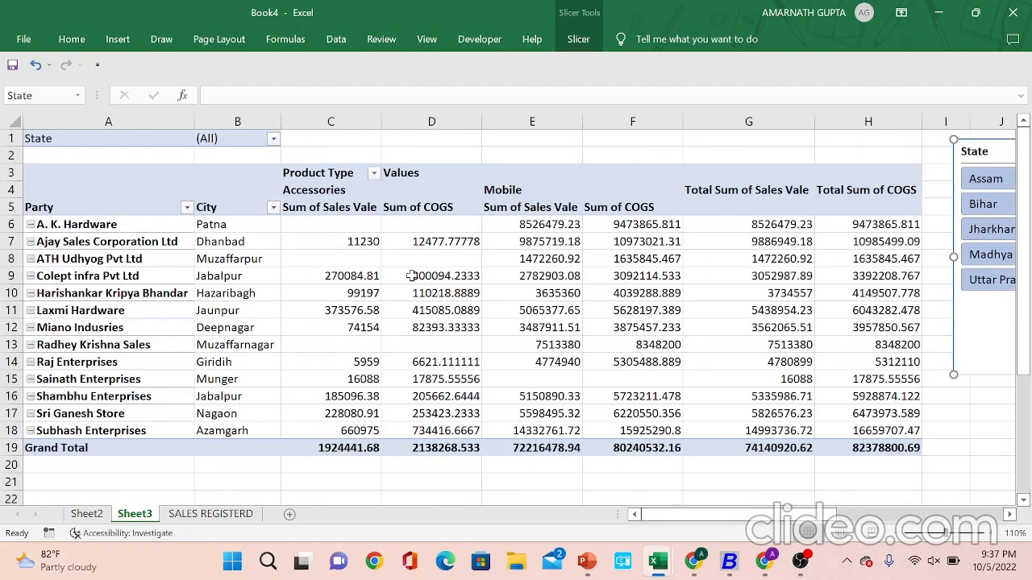
Examine the Sales Vale and COGS sums for Accessories, Mobile and the overall totals in the PivotTable.
left_click(354, 208)
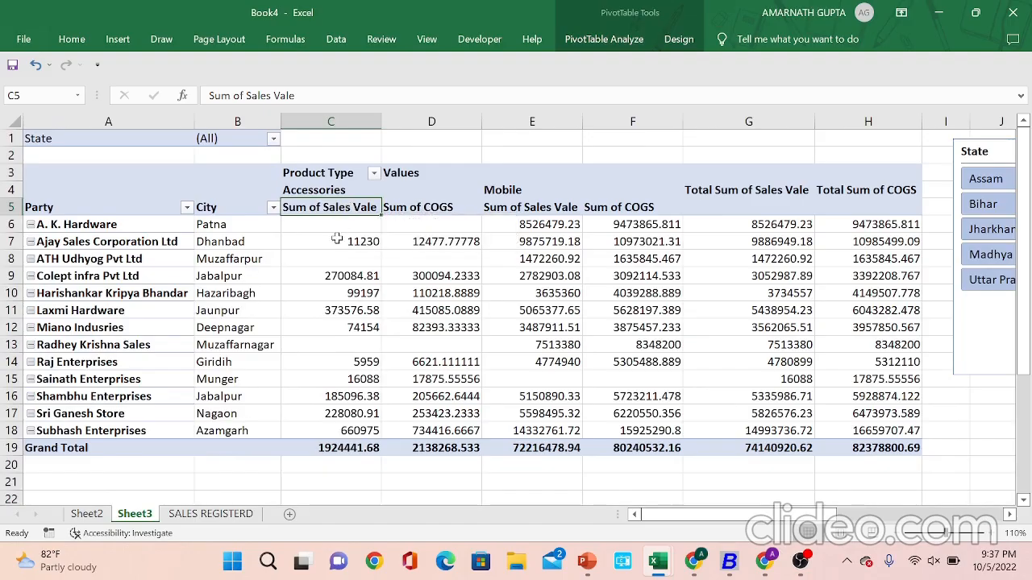
mouse_move(338, 248)
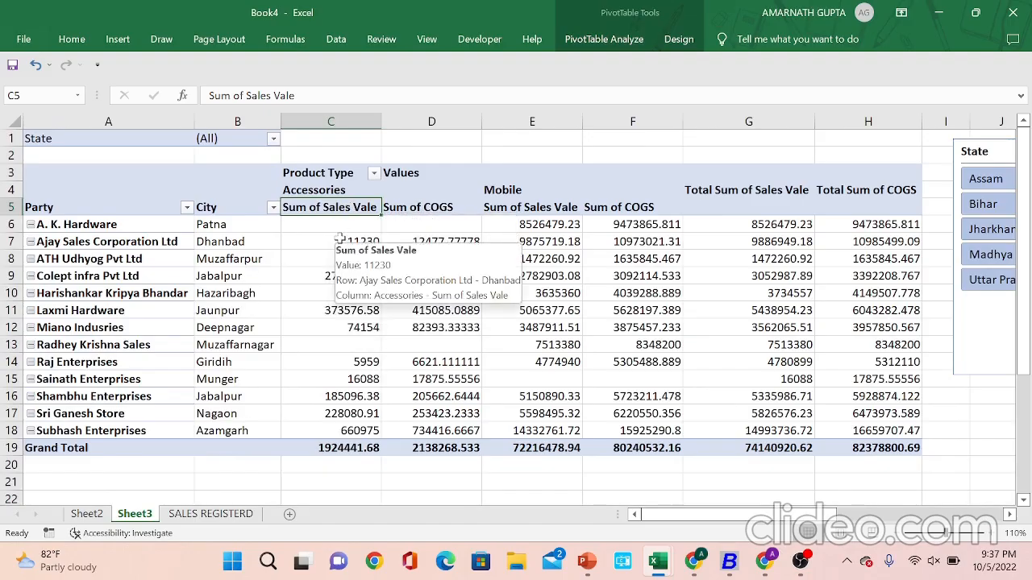
left_click(320, 230)
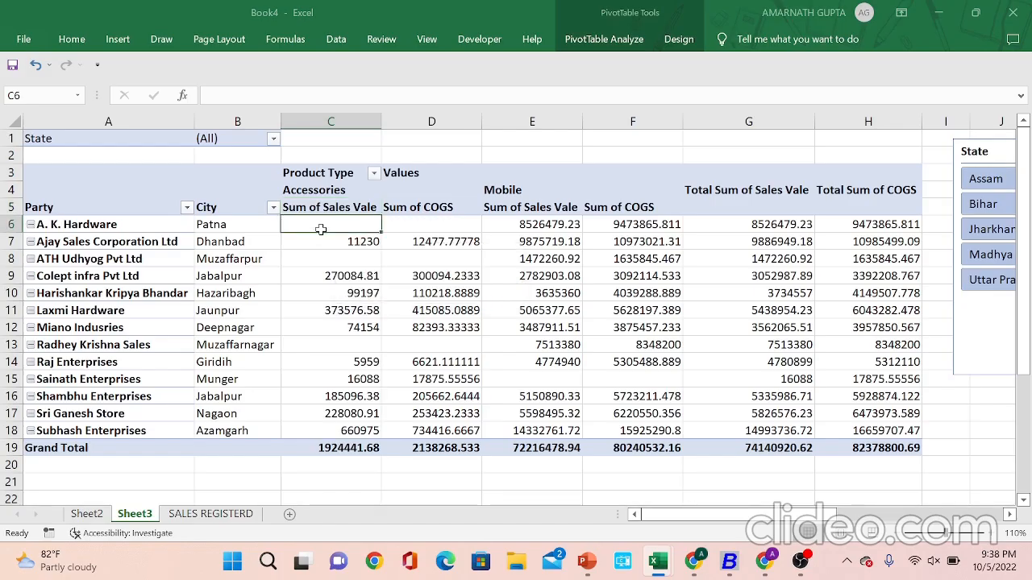
left_click(424, 242)
mouse_move(390, 282)
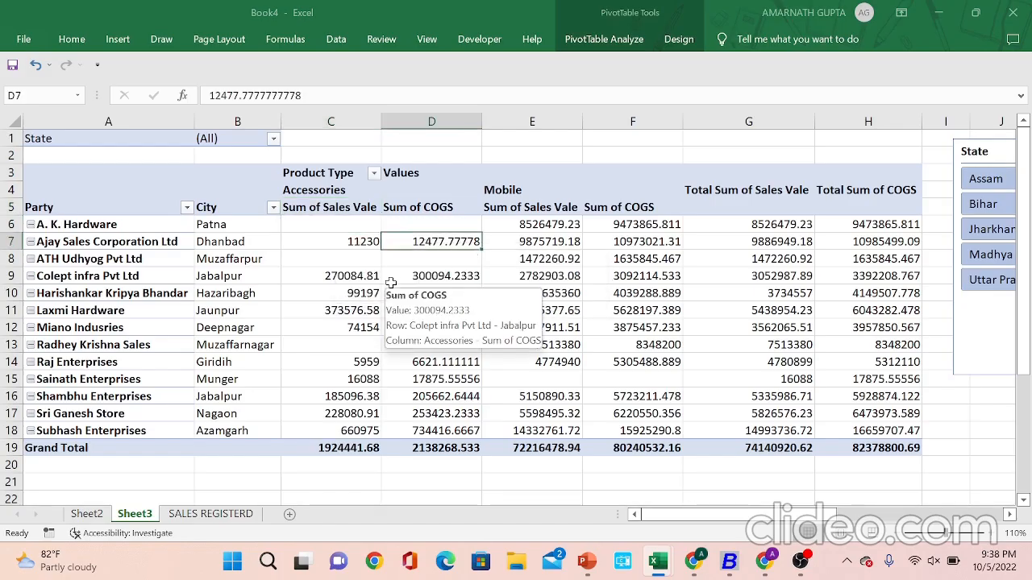
left_click(545, 225)
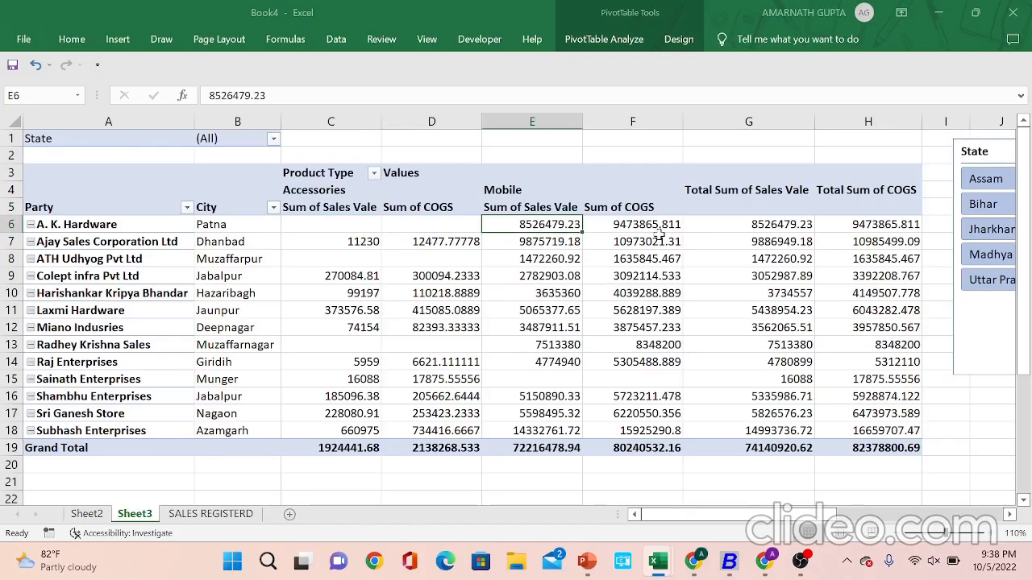
left_click(657, 239)
left_click(766, 229)
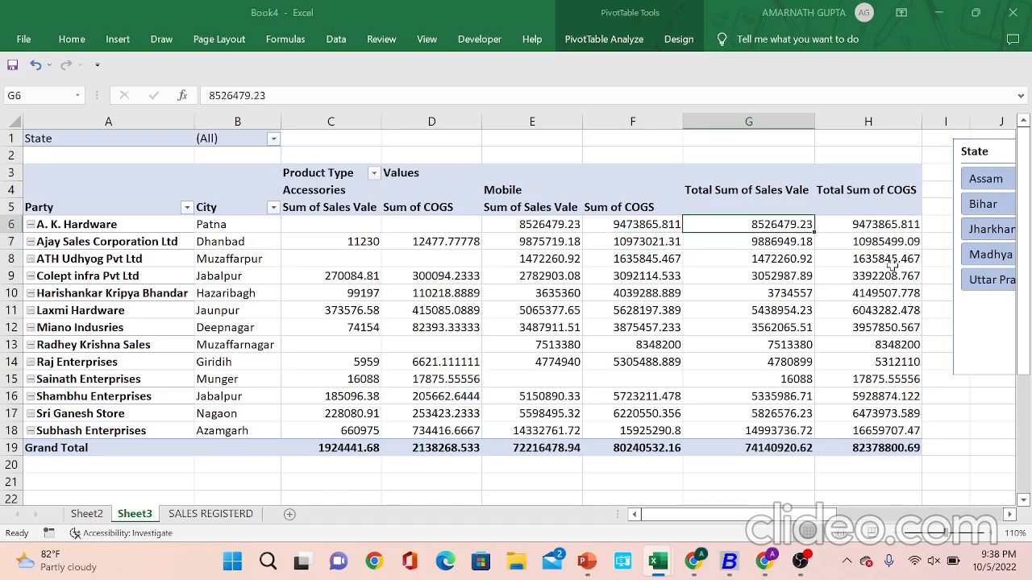
left_click(892, 261)
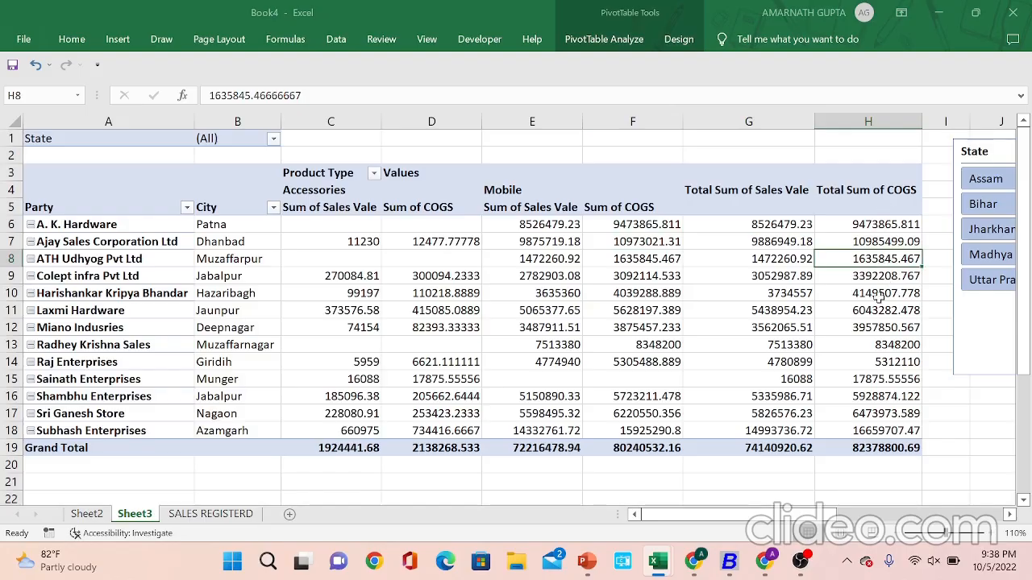
left_click(894, 228)
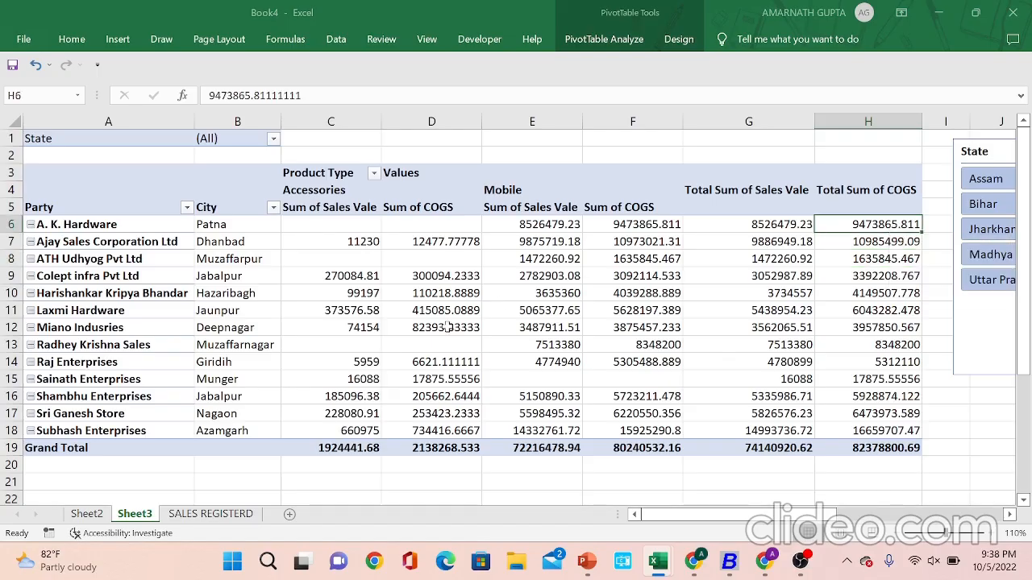
Switch back to the SALES REGISTERD sheet.
left_click(202, 514)
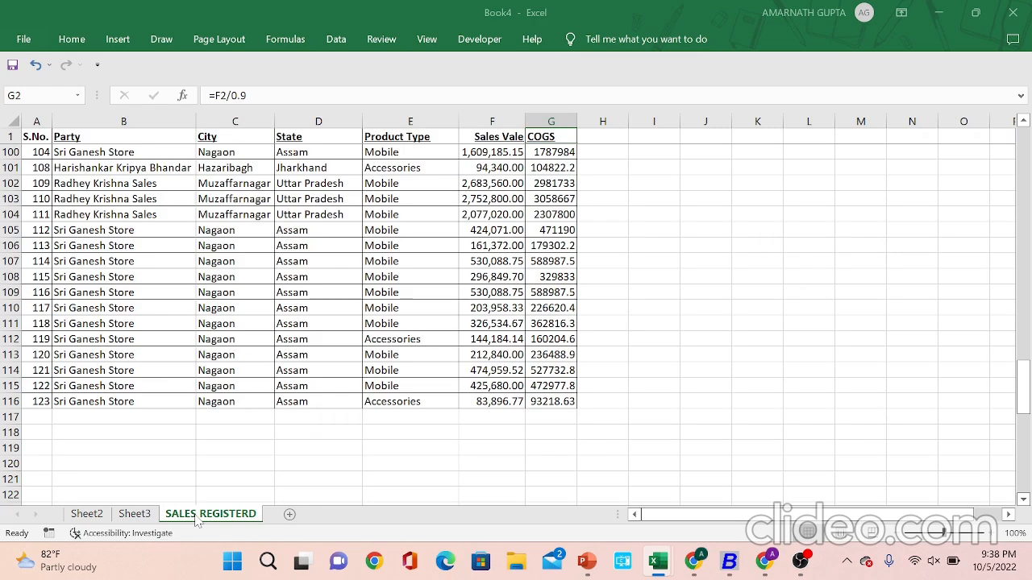
left_click(457, 233)
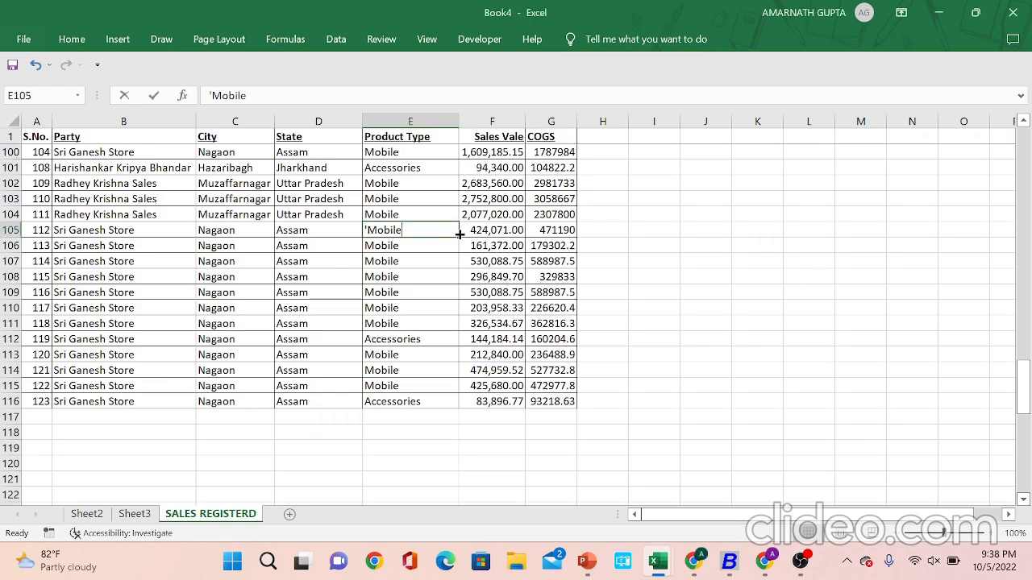
type("ac")
key("Escape")
key("alt+a")
key("Escape")
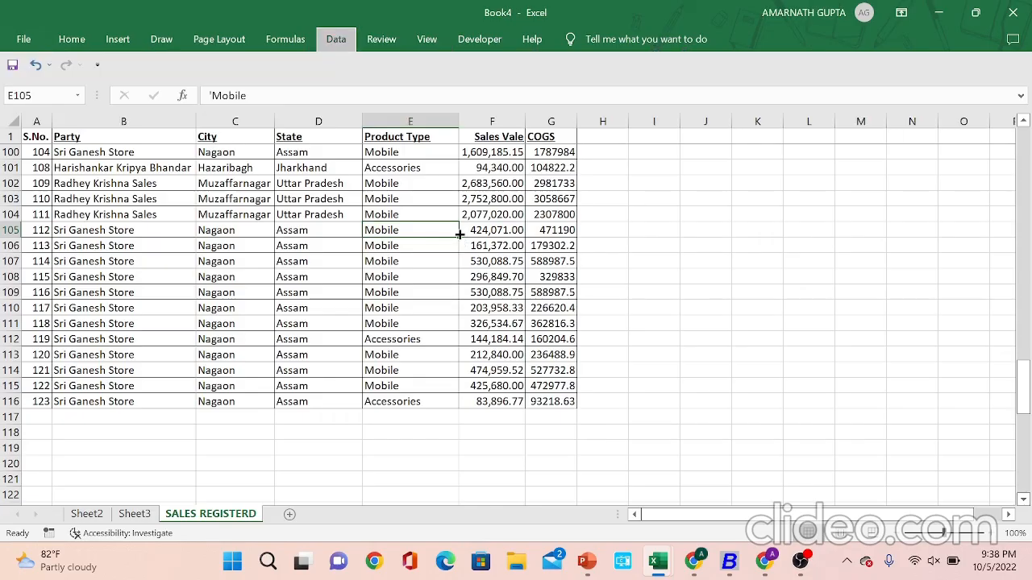
Change the first COGS formula in G2 to =F2*0.9.
left_click(460, 234)
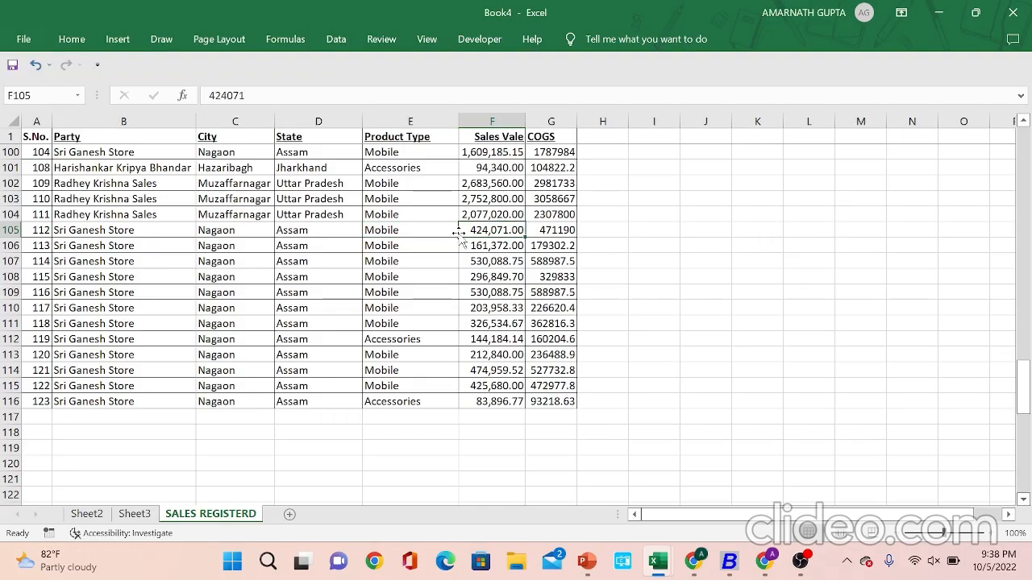
left_click(548, 248)
key("ctrl+Up")
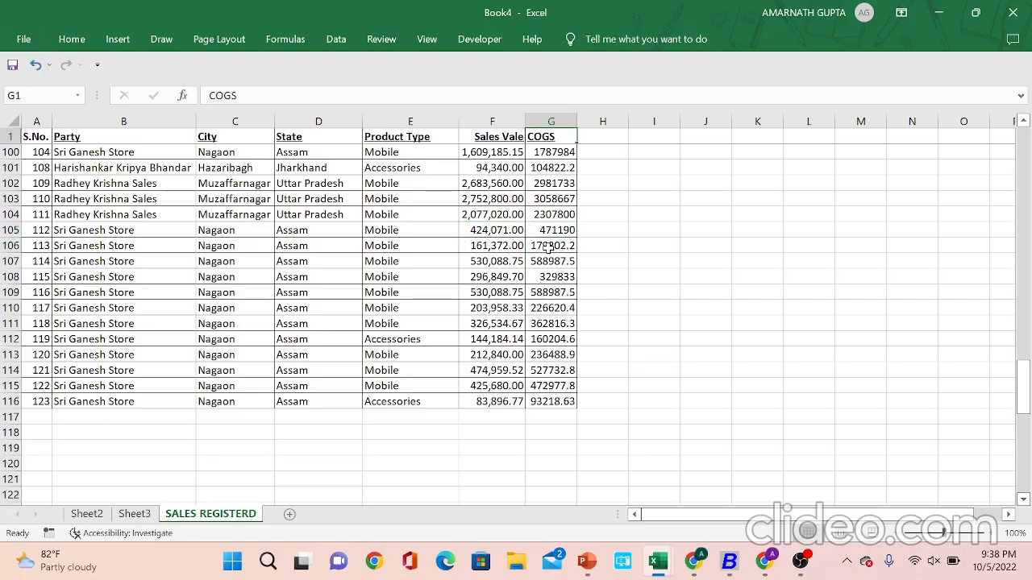
key("Down")
key("F2")
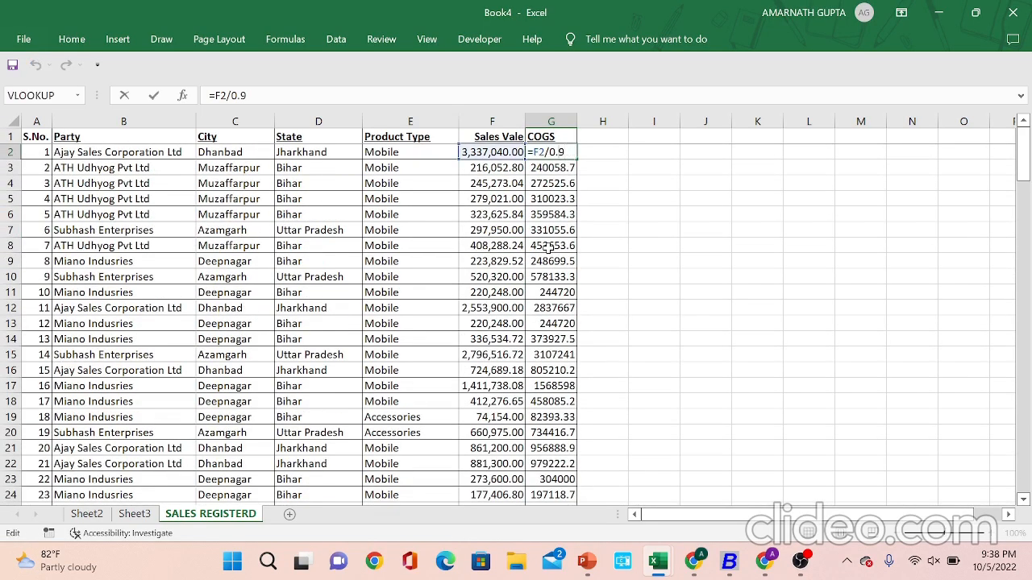
key("BackSpace")
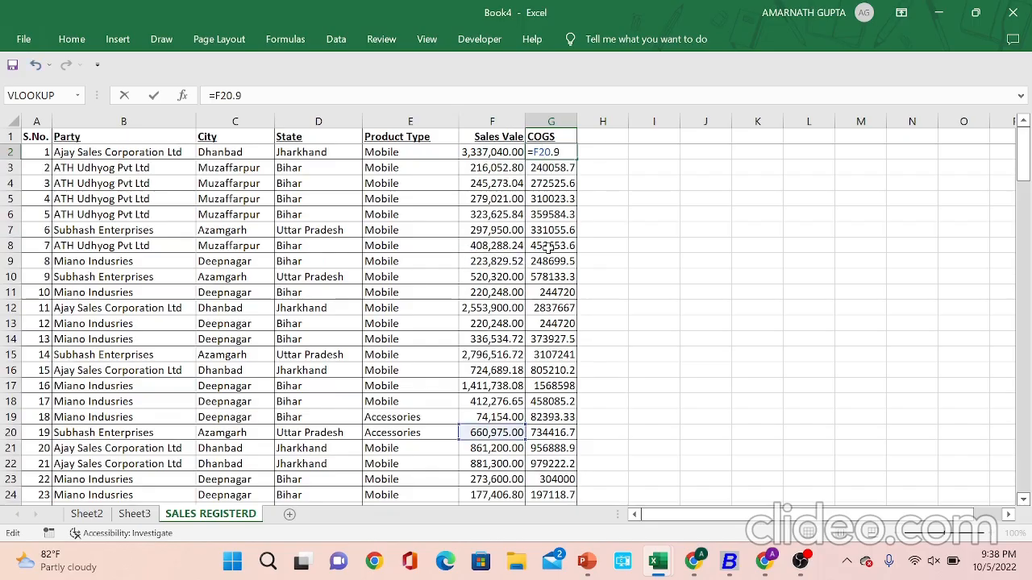
type("*")
key("Return")
key("Up")
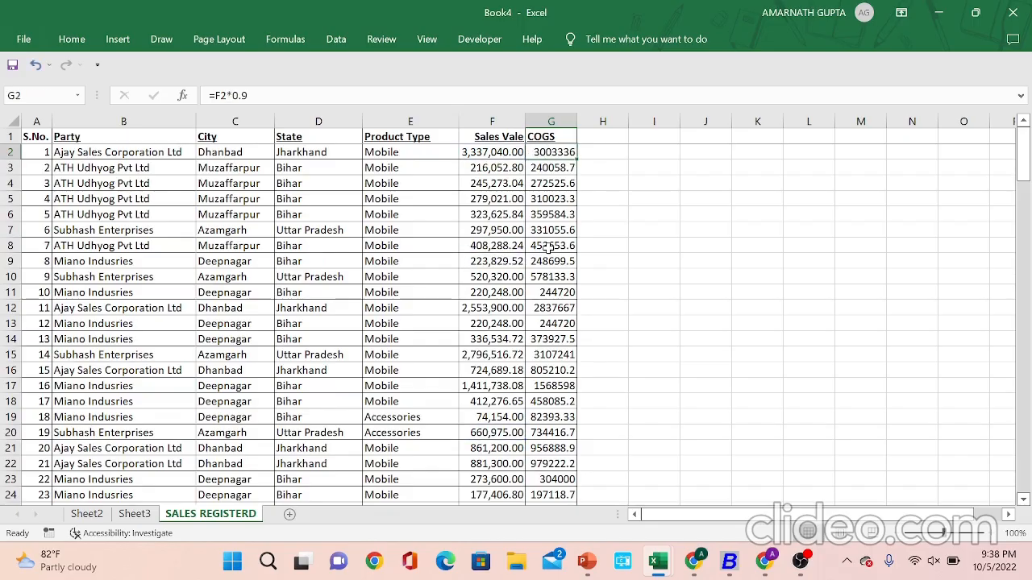
Fill the COGS formula from G2 down through G116.
key("ctrl+shift+Down")
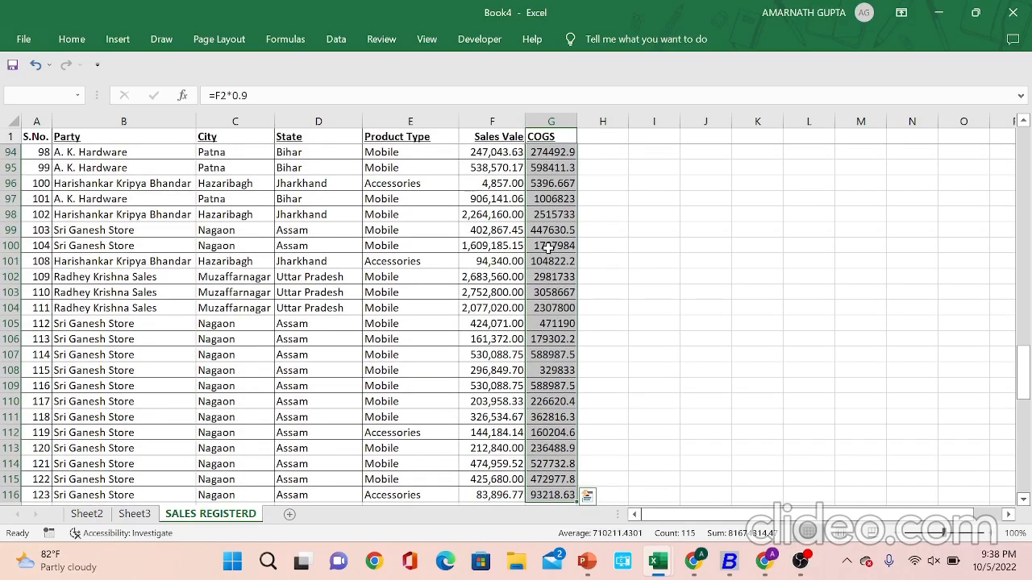
key("ctrl+d")
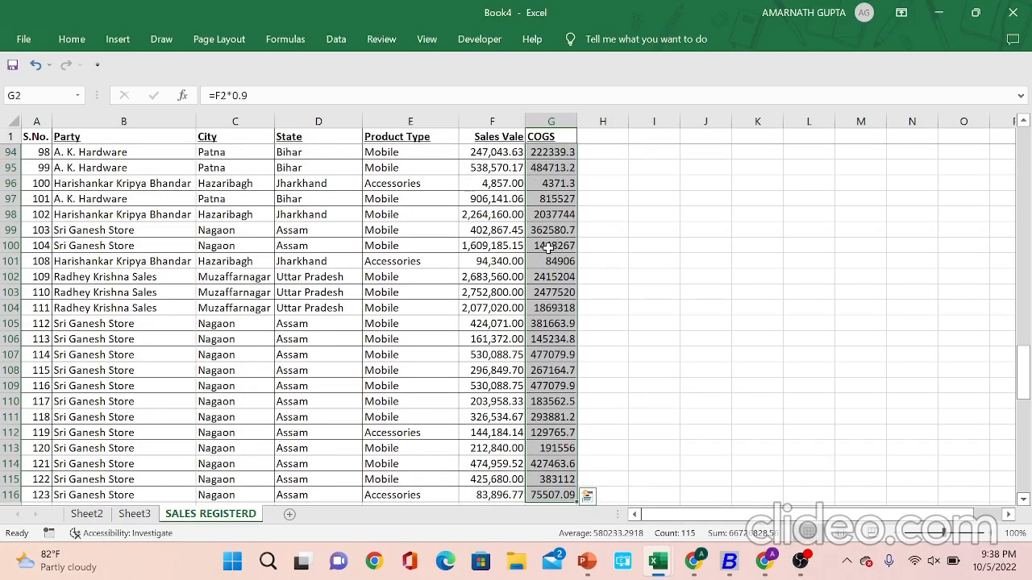
left_click(548, 247)
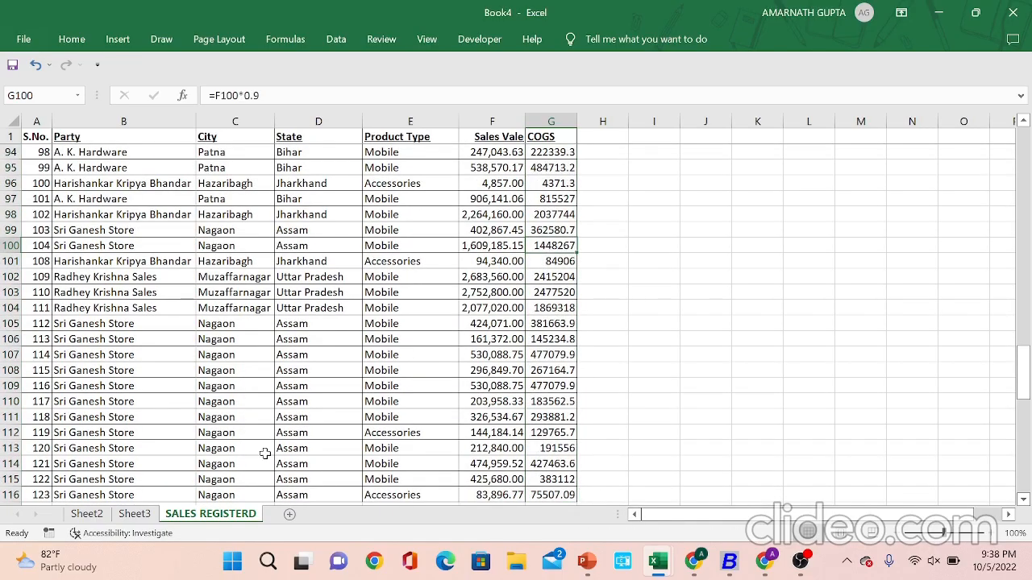
Refresh the PivotTable on Sheet3 so it picks up the recalculated COGS values.
left_click(150, 514)
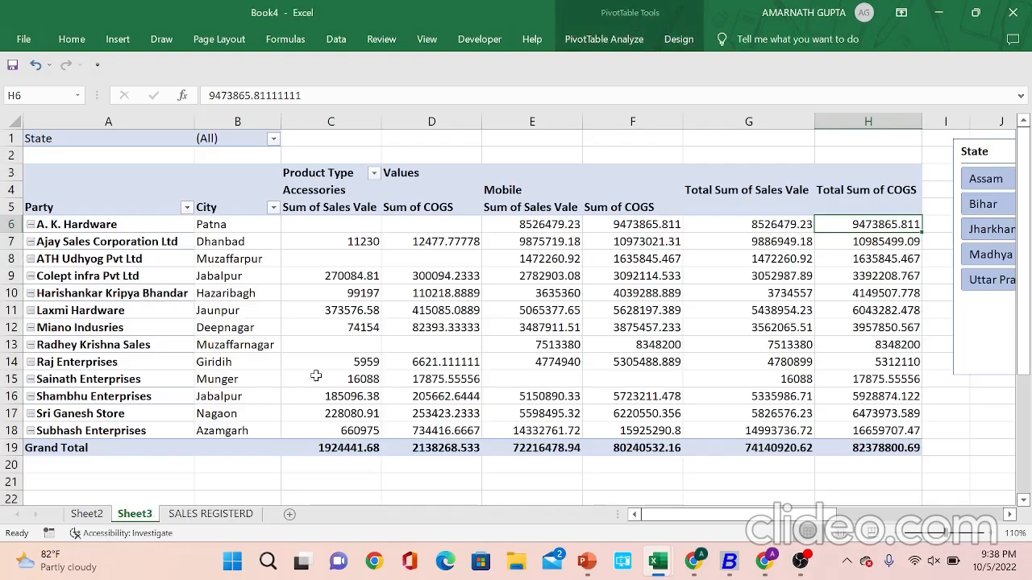
left_click(359, 359)
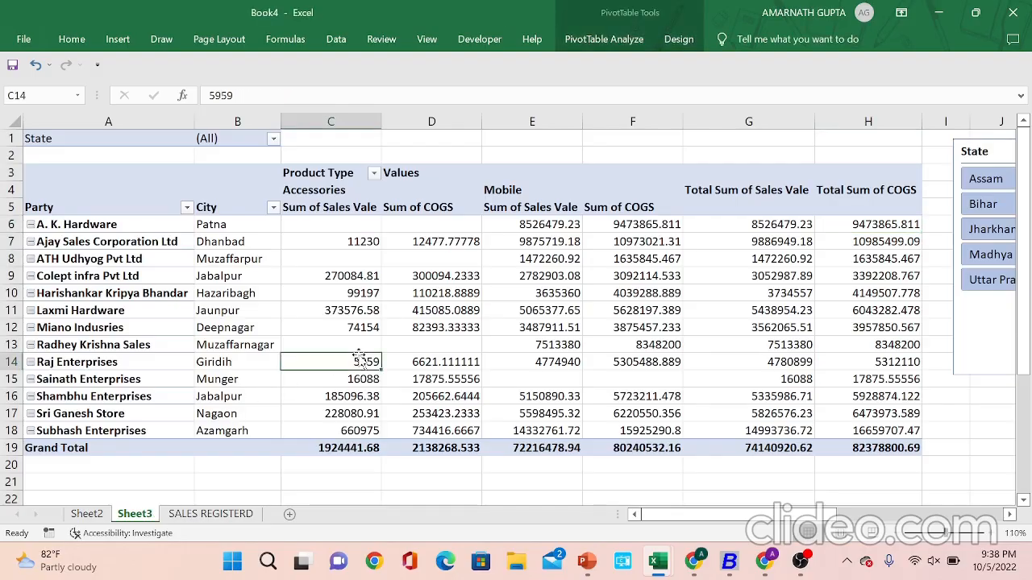
right_click(254, 328)
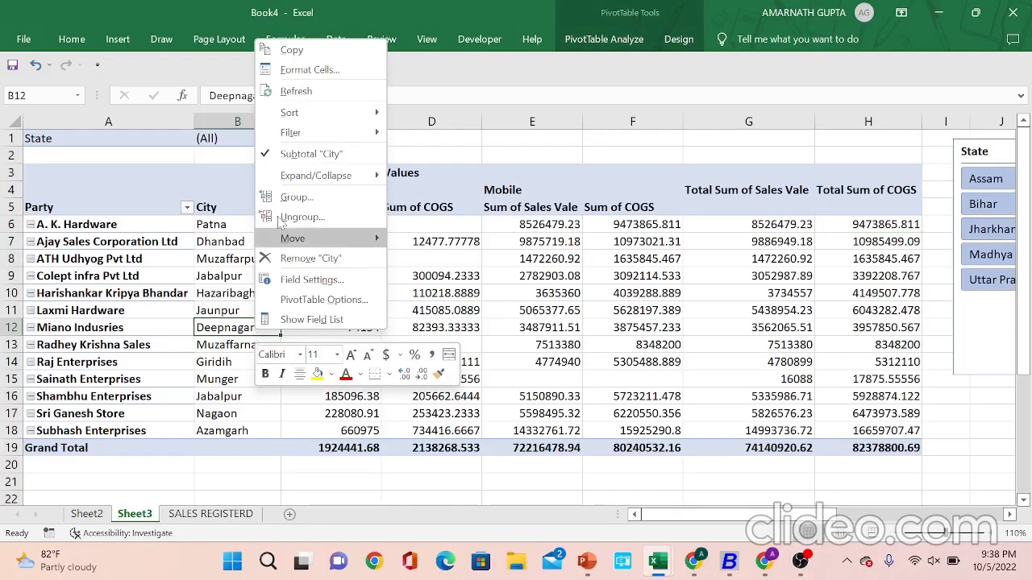
left_click(297, 91)
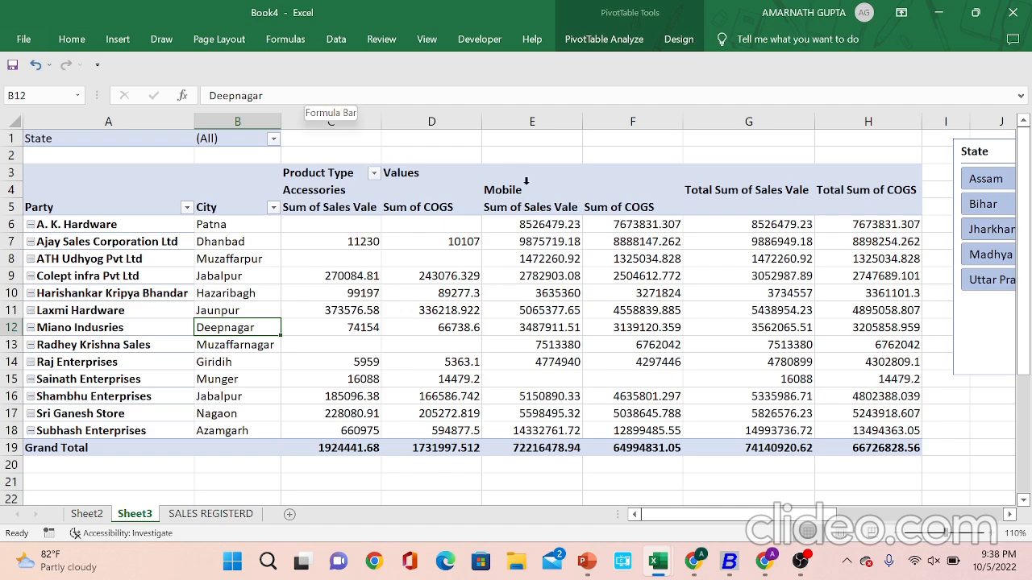
Compare the refreshed Sales Vale and COGS sums in the grand total and in the Laxmi Hardware row.
left_click(585, 325)
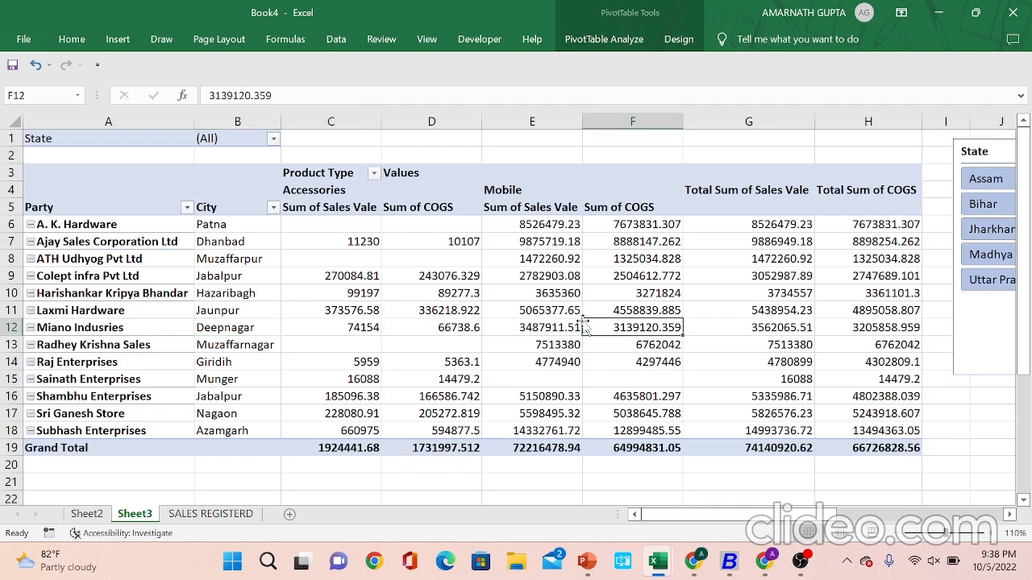
left_click(770, 449)
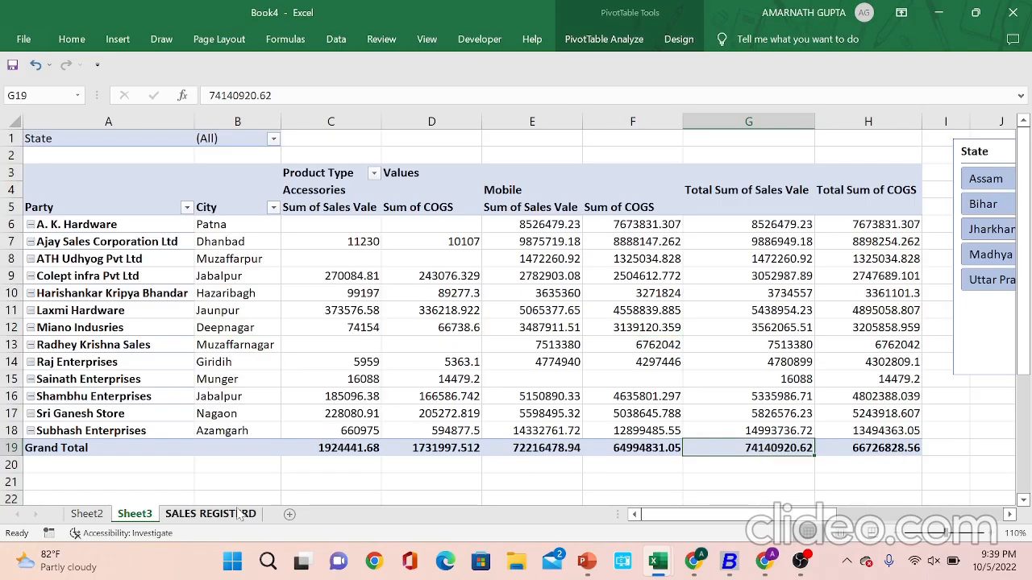
left_click(350, 366)
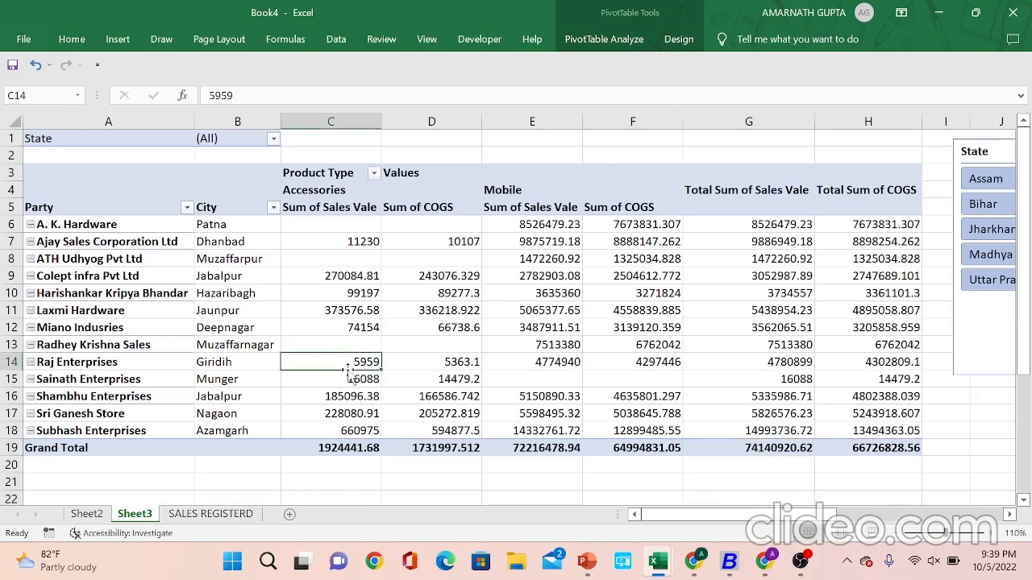
left_click(362, 310)
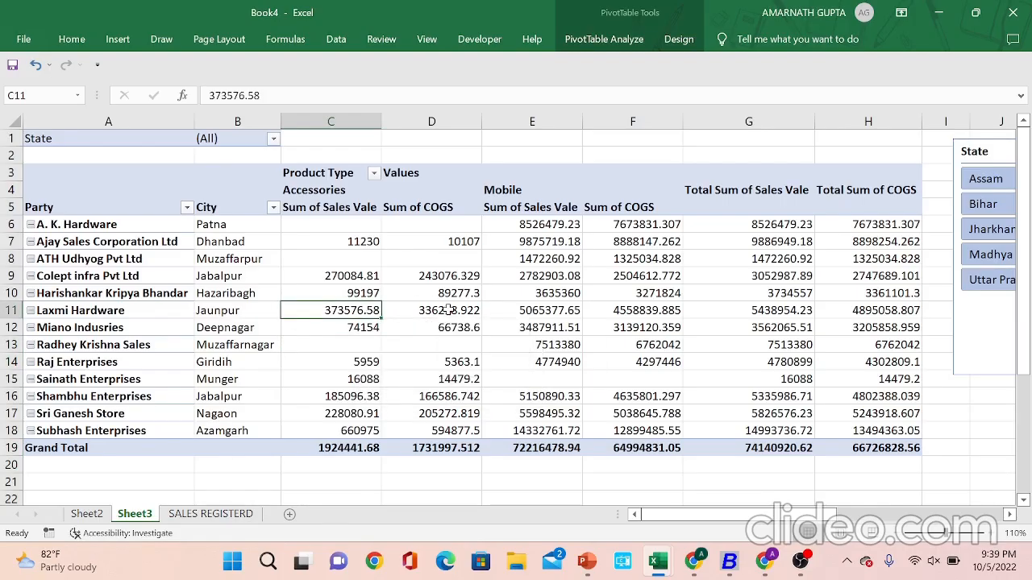
left_click(449, 311)
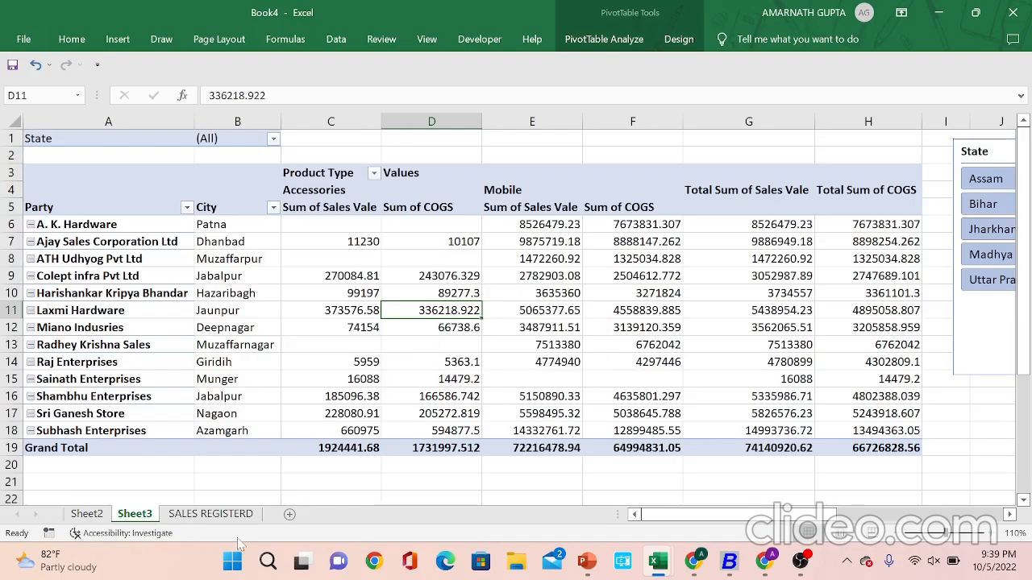
Create a blank PivotTable on a new sheet from SALES REGISTERD range A1:G116, basing it on Sheet3's PivotTable3 in the wizard.
left_click(250, 517)
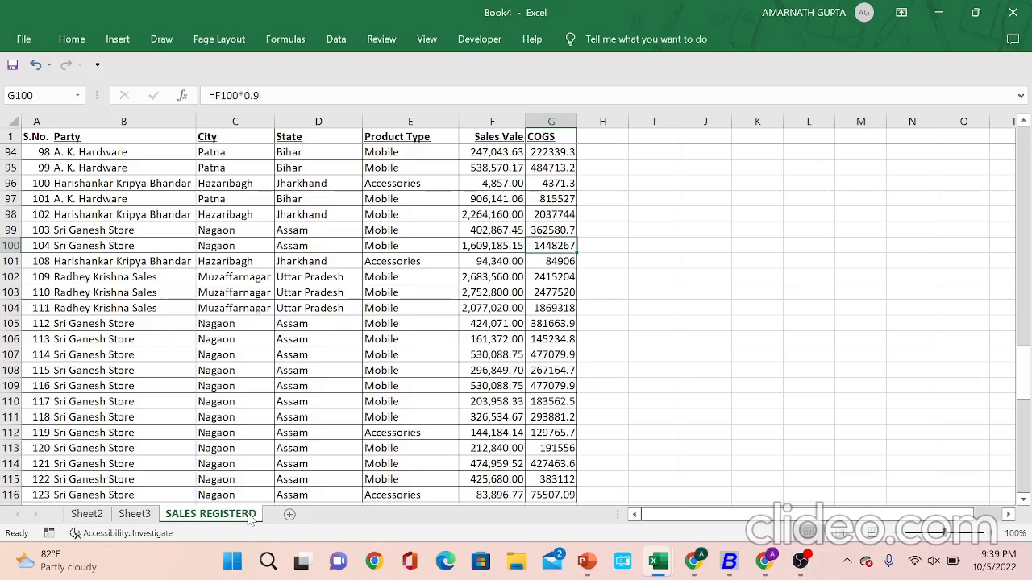
left_click(182, 386)
key("ctrl+Up")
key("ctrl+Left")
key("Down")
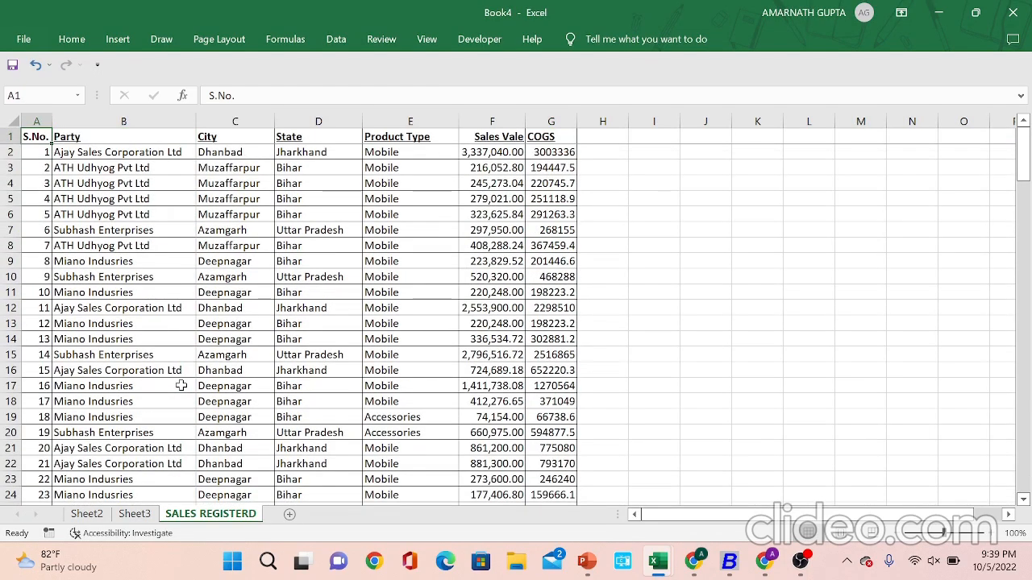
key("ctrl+shift+Right")
key("ctrl+shift+Down")
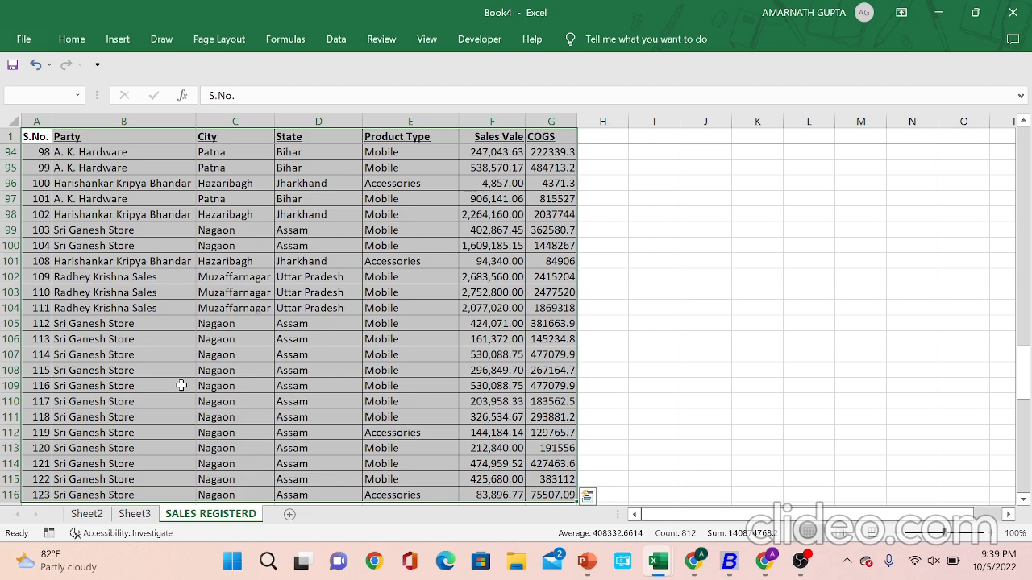
key("alt+d")
key("p")
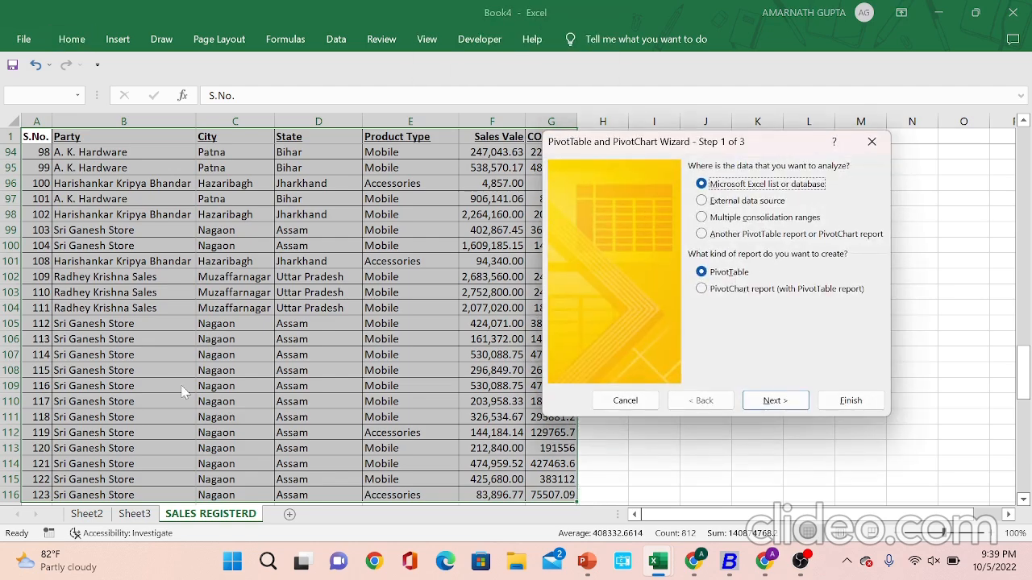
key("Return")
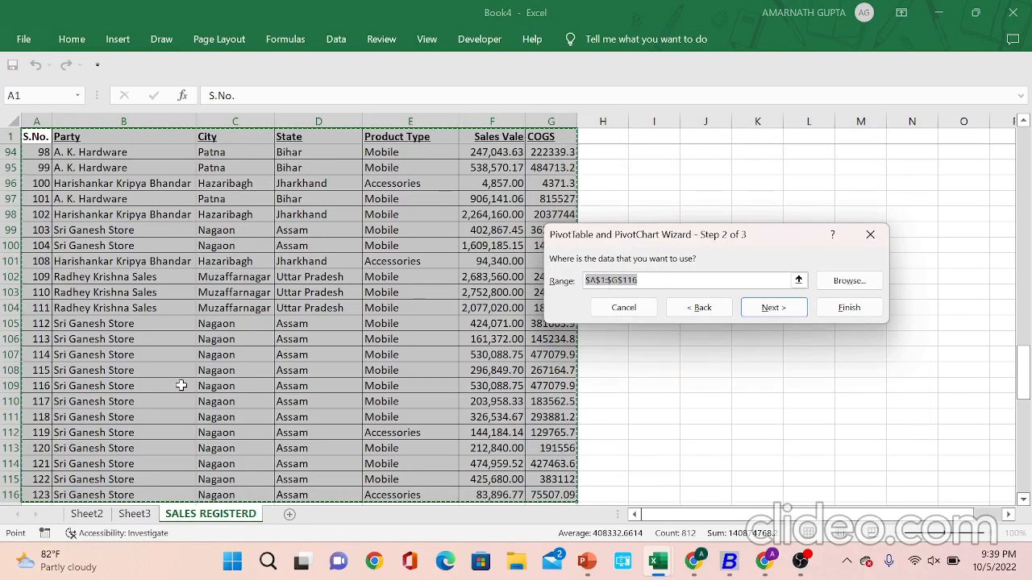
key("Return")
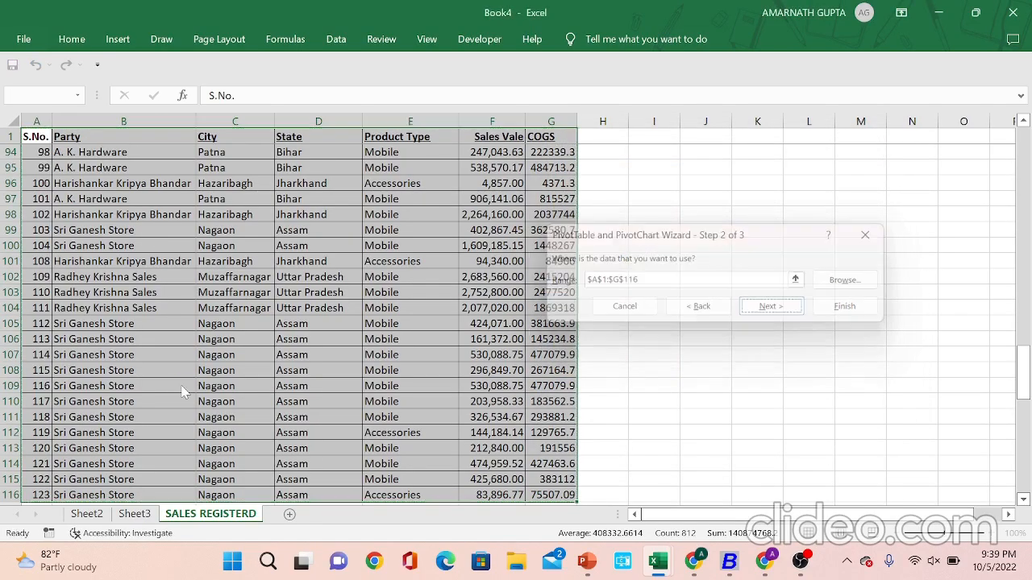
key("Return")
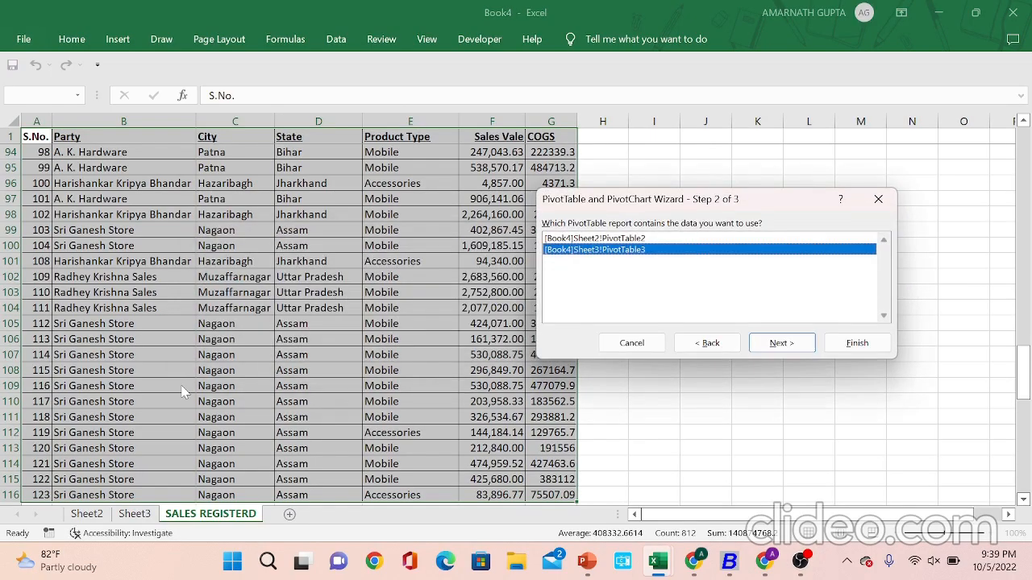
key("Return")
key("Return")
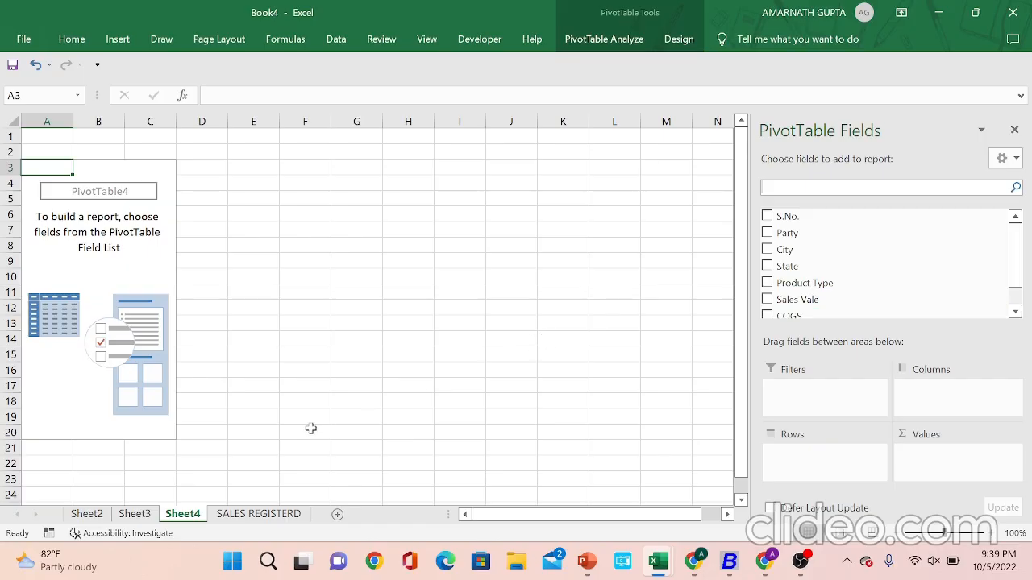
Return to Sheet3 and review the source range of its PivotTable on the SALES REGISTERD sheet.
left_click(136, 514)
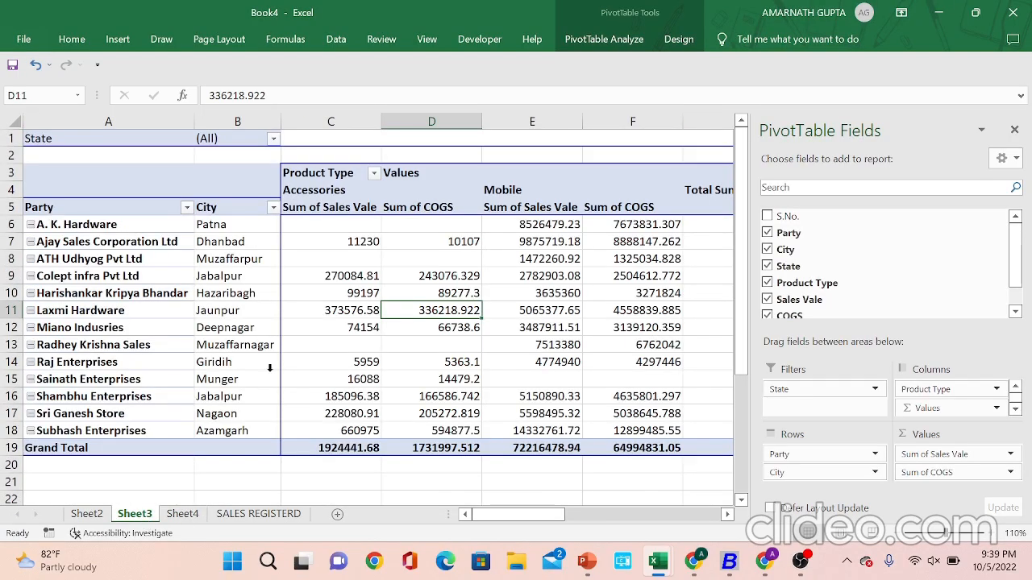
left_click(359, 363)
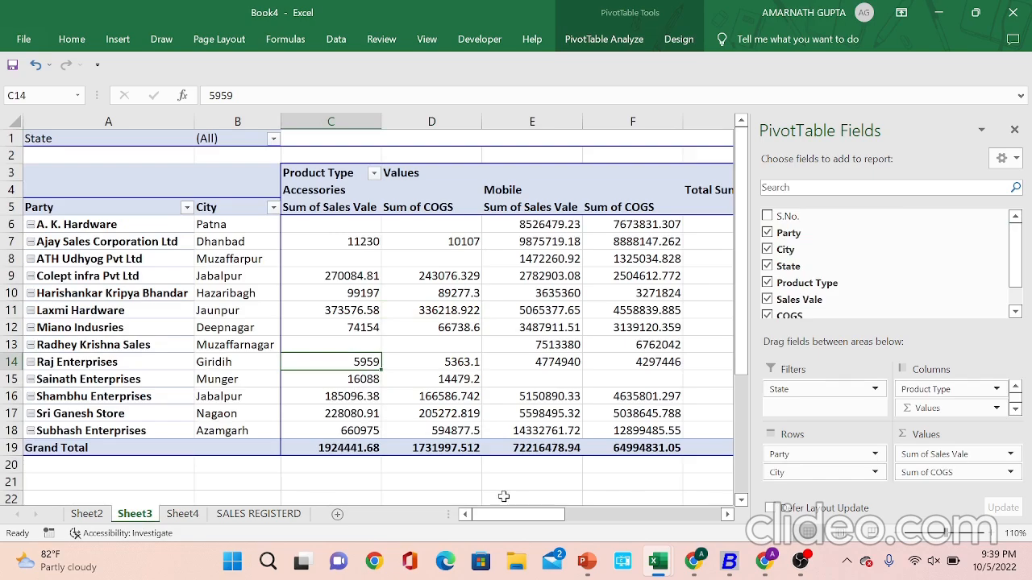
mouse_move(506, 514)
left_mouse_down()
mouse_move(558, 513)
mouse_move(506, 514)
left_mouse_up()
left_click(513, 326)
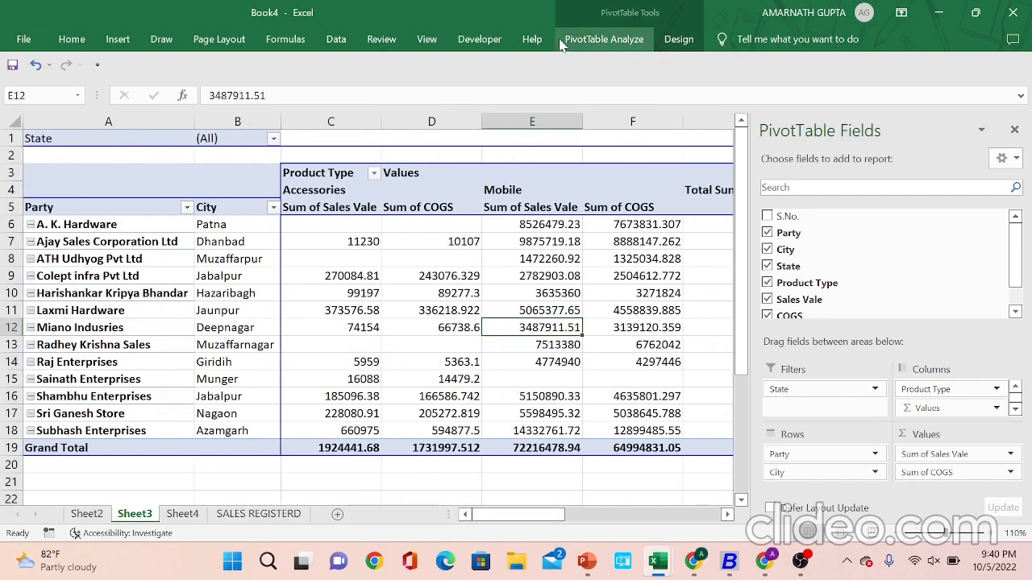
left_click(567, 39)
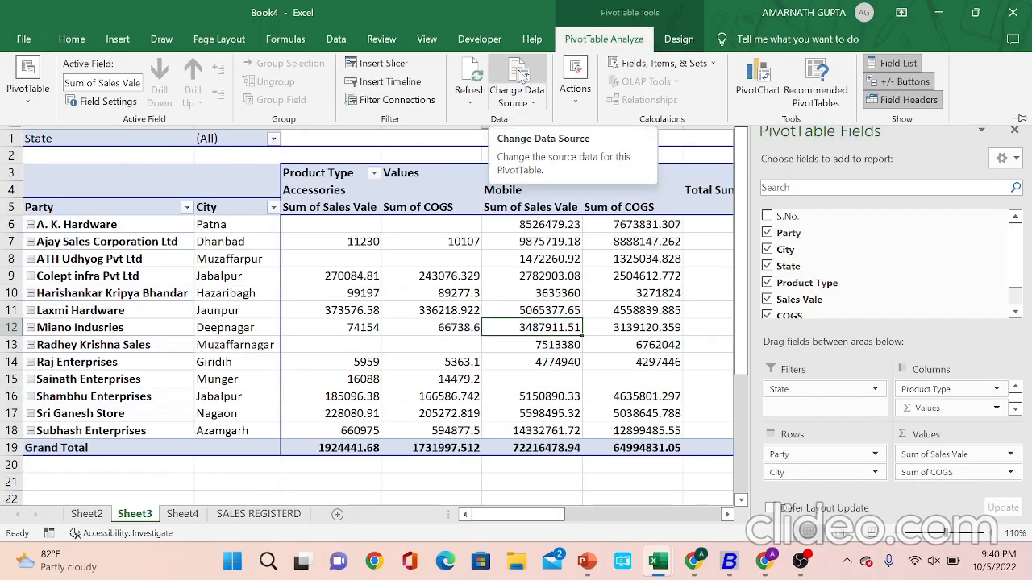
left_click(522, 75)
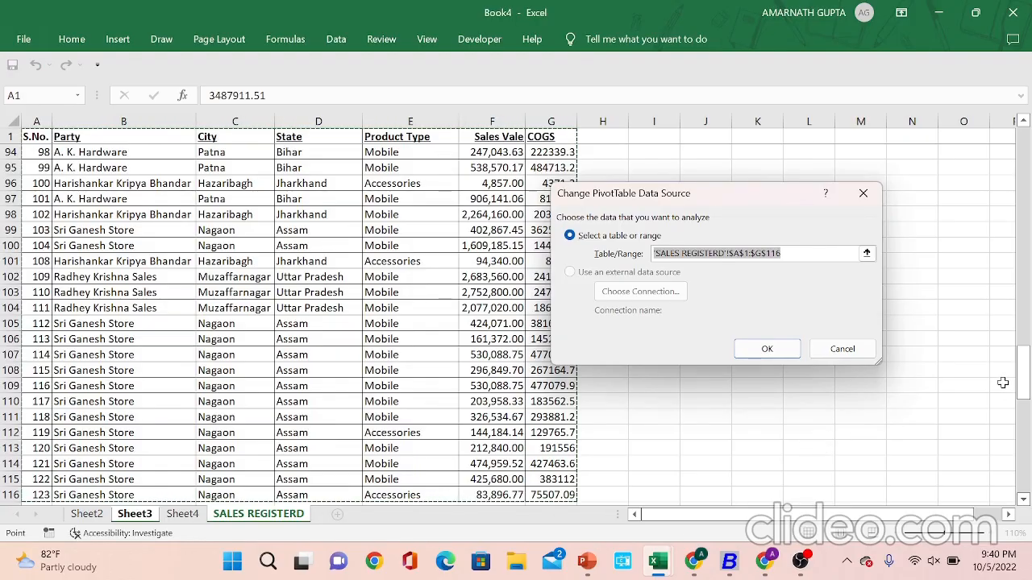
mouse_move(1024, 390)
left_mouse_down()
mouse_move(1024, 419)
mouse_move(1023, 398)
left_mouse_up()
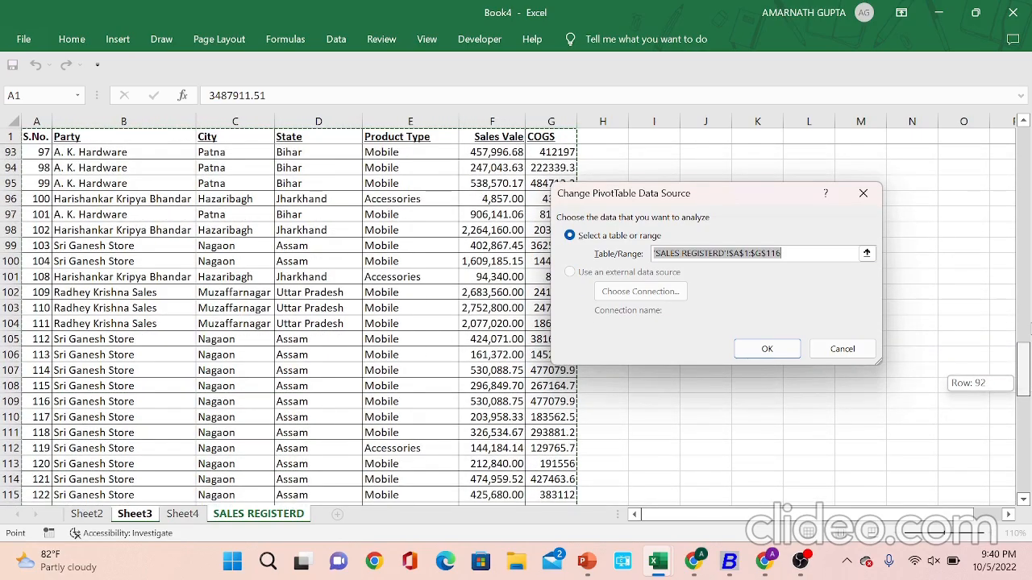
left_click_drag(1030, 324, 1027, 324)
left_click(863, 353)
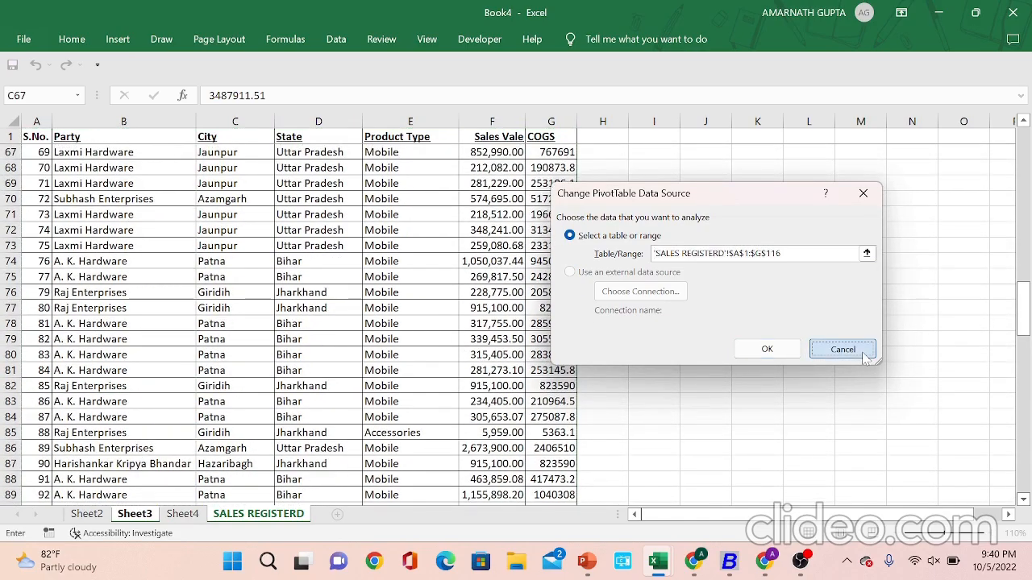
Set the Sheet3 PivotTable's data source to 'SALES REGISTERD'!$A$1:$G$116.
left_click(656, 314)
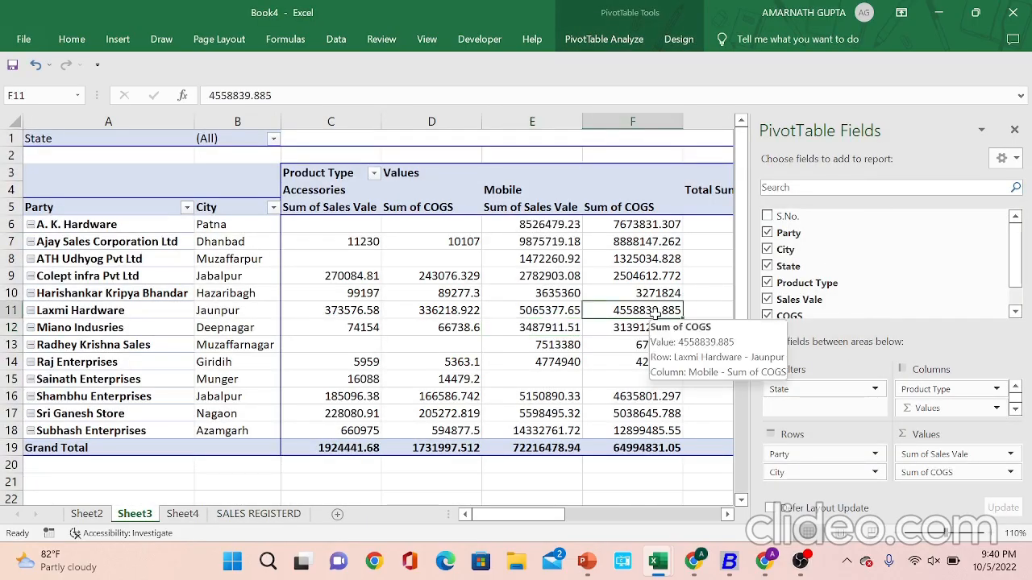
key("alt")
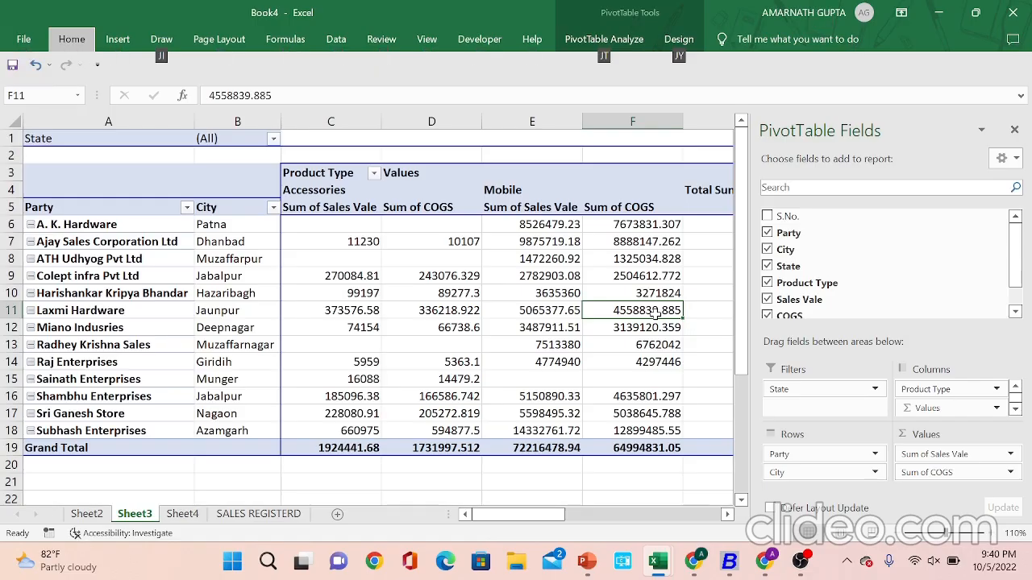
key("j")
key("t")
key("i")
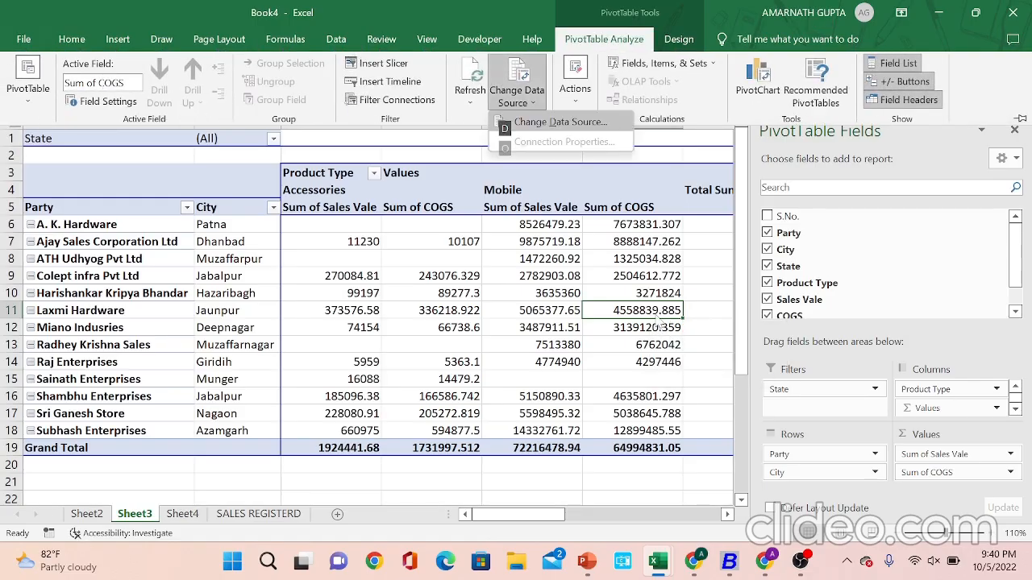
key("d")
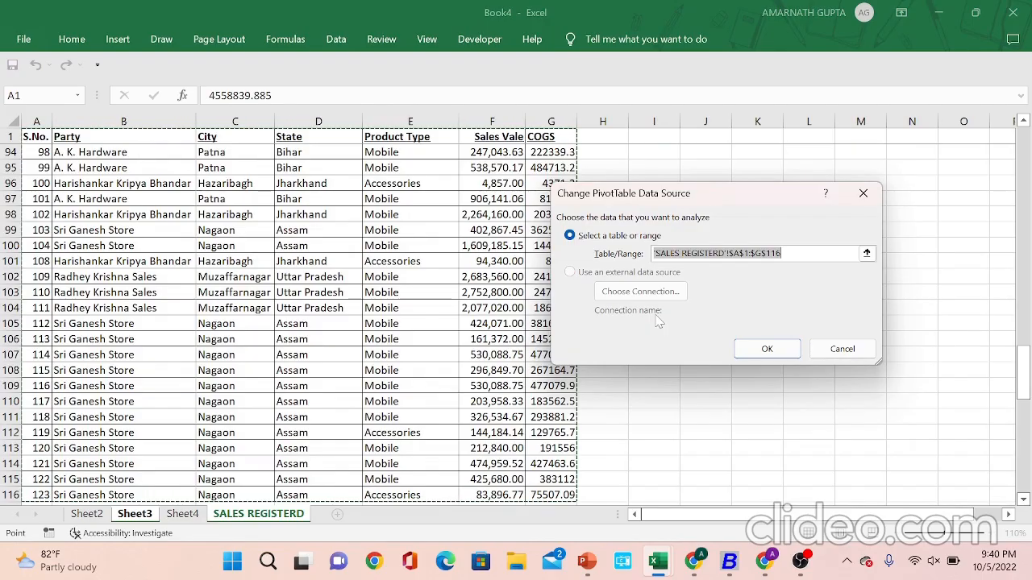
key("Return")
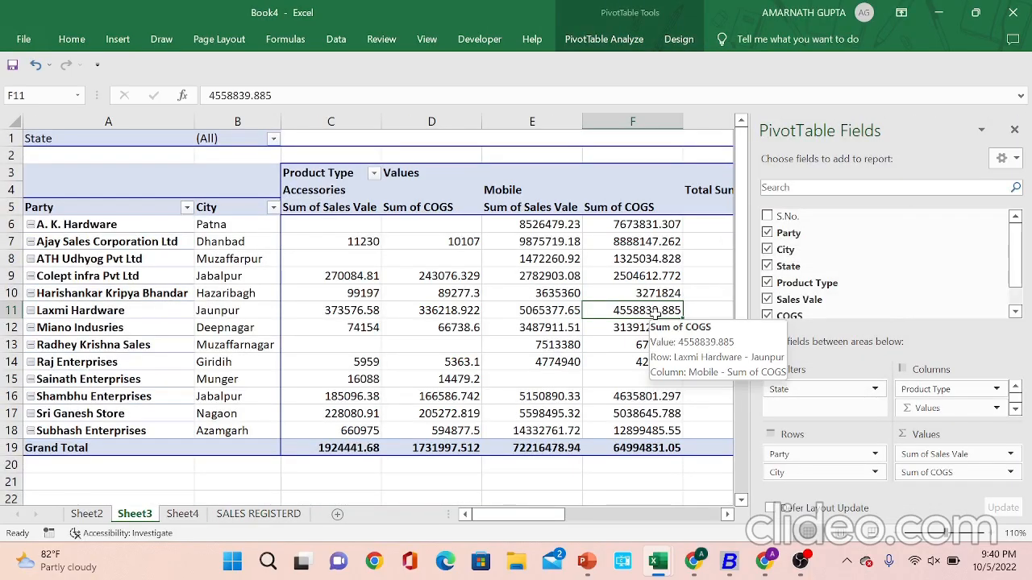
key("Left")
key("Left")
key("Left")
key("Left")
key("Left")
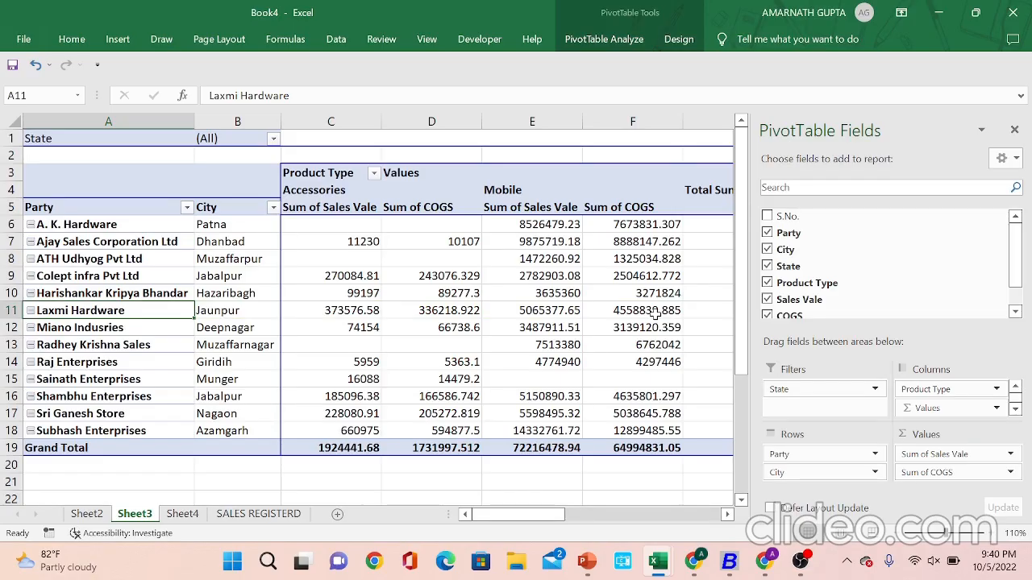
Switch to the presentation's Digital Adda title slide about creating a Pivot Table.
key("alt+Tab")
key("alt+Tab")
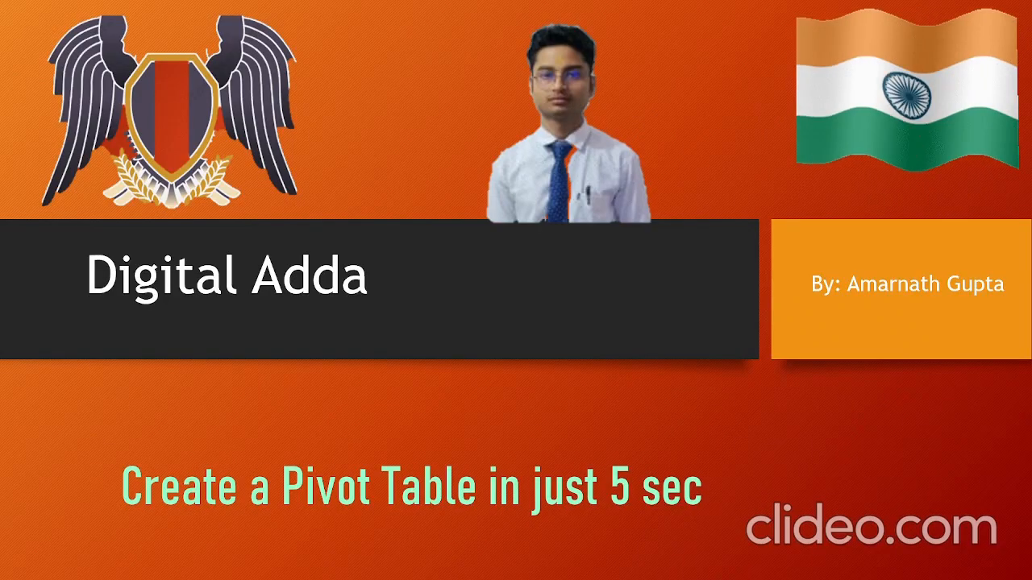